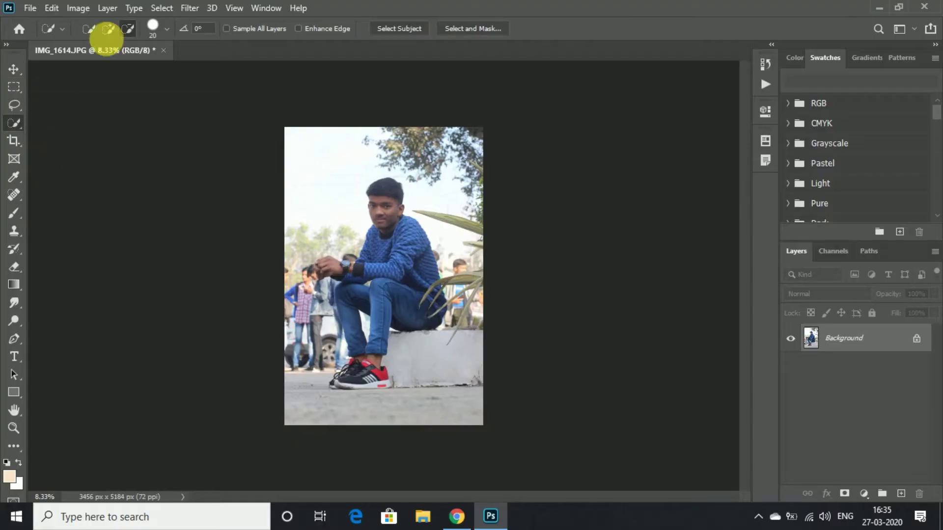
Brush a Quick Selection over the man's sweater, head and legs
key(ctrl+plus)
key(ctrl+plus)
key(ctrl+plus)
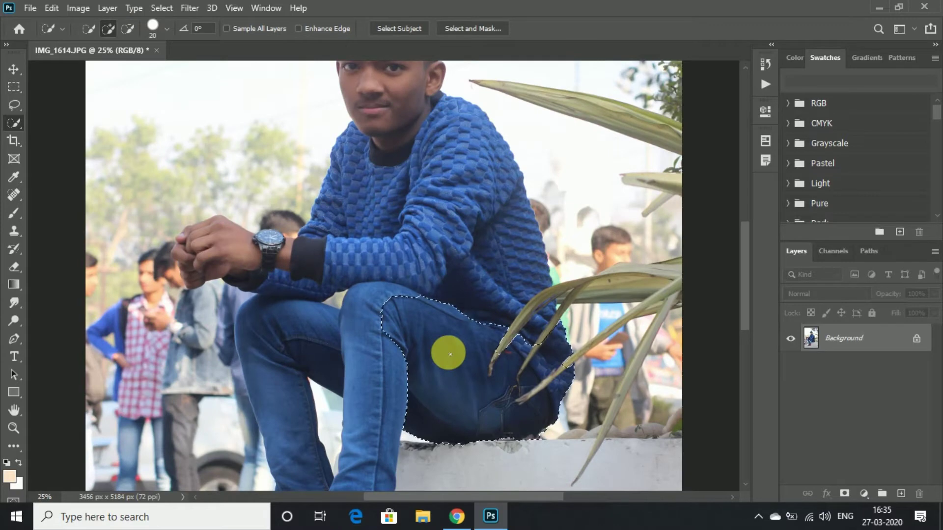
mouse_move(448, 354)
mouse_down()
mouse_move(369, 389)
mouse_move(438, 204)
mouse_move(429, 131)
mouse_move(365, 245)
mouse_move(308, 267)
mouse_move(187, 256)
mouse_move(308, 355)
mouse_move(297, 352)
mouse_up()
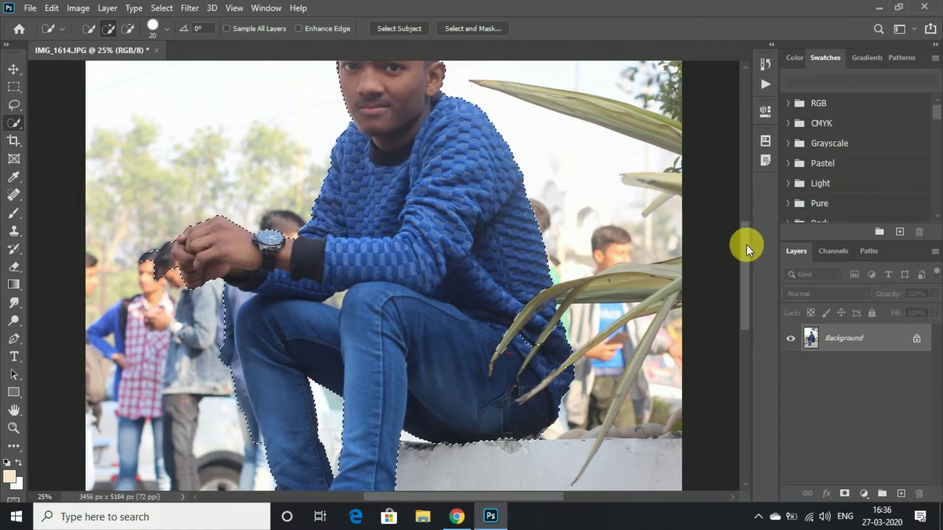
drag(747, 246, 747, 292)
mouse_move(354, 393)
mouse_down()
mouse_move(379, 410)
mouse_move(230, 422)
mouse_up()
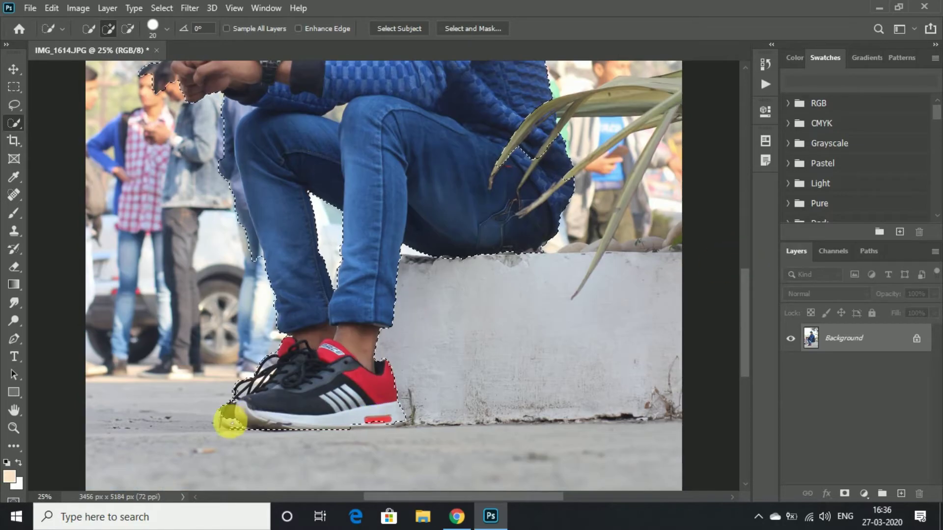
drag(745, 305, 744, 241)
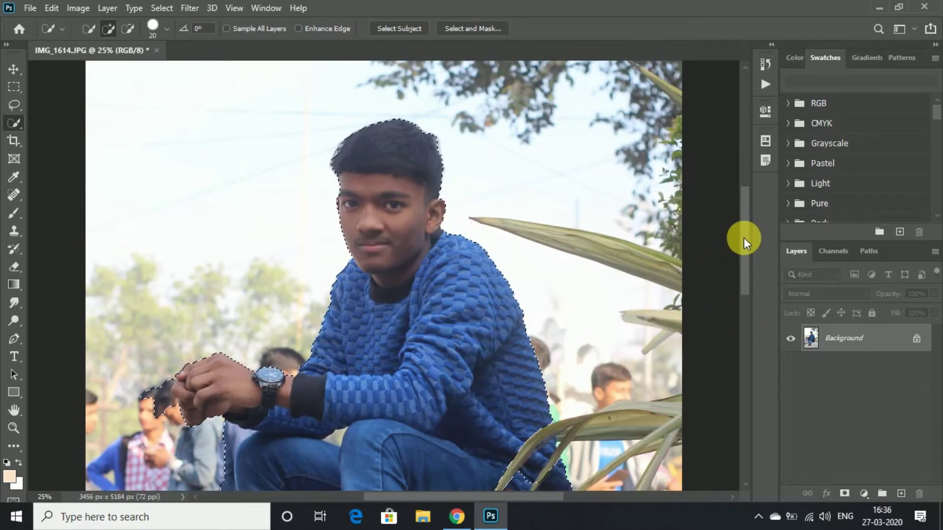
key(ctrl+plus)
Subtract the overlapping leaves from the selection, re-adding the leaf-covered sweater area
click(127, 28)
drag(457, 497, 497, 497)
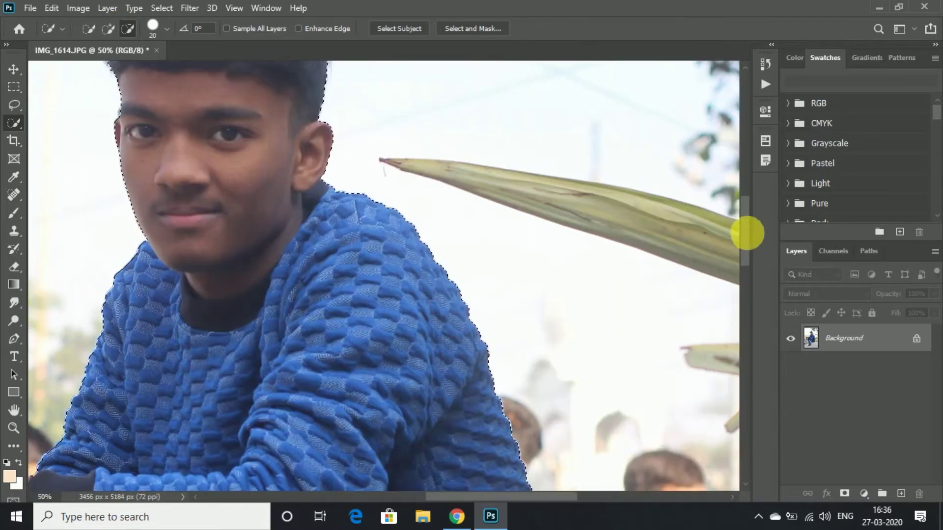
drag(747, 234, 753, 284)
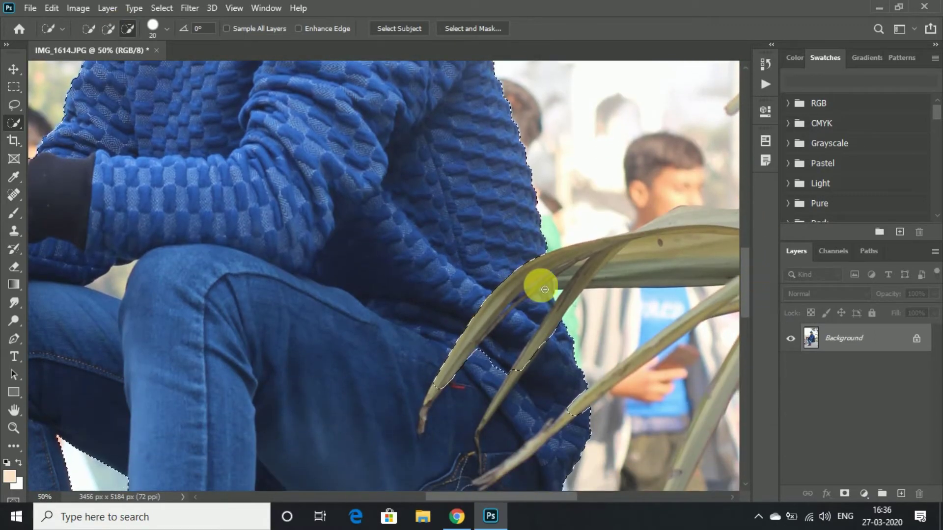
click(108, 28)
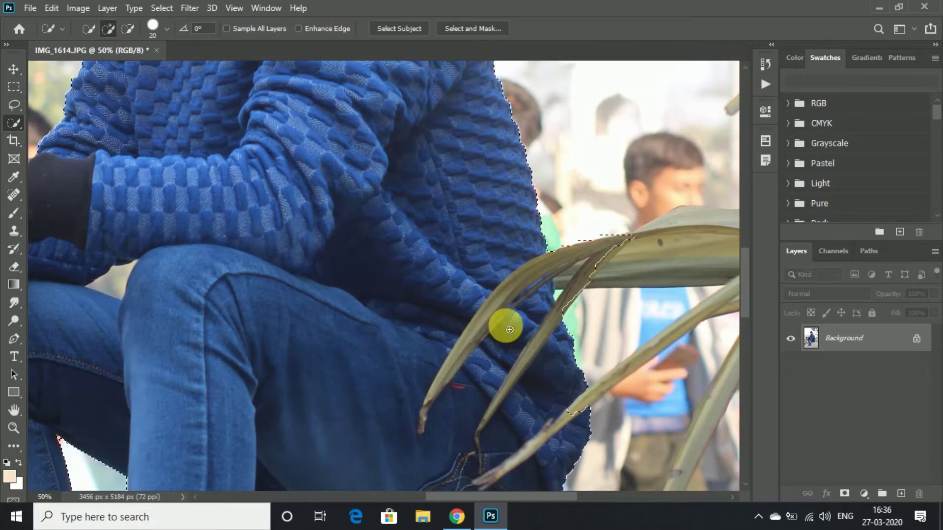
mouse_move(505, 326)
mouse_down()
mouse_move(522, 325)
mouse_move(584, 410)
mouse_up()
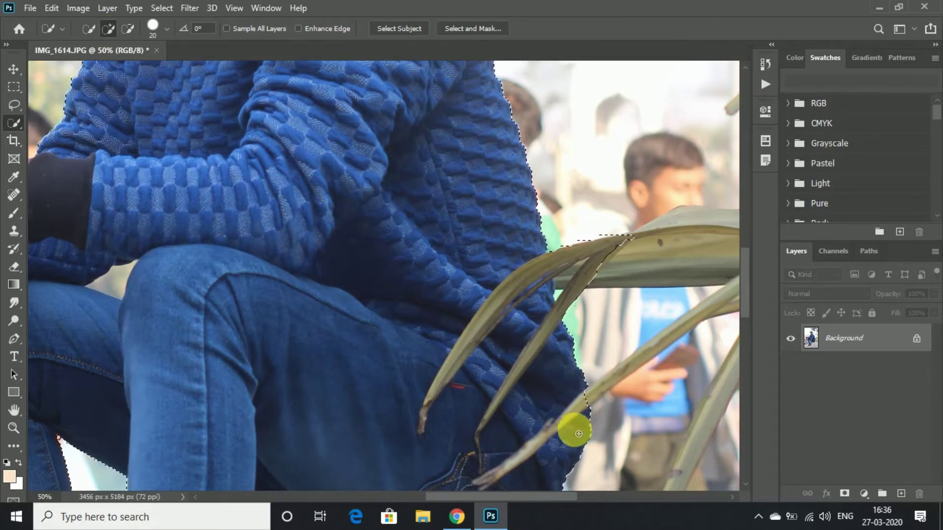
drag(744, 285, 747, 311)
click(128, 28)
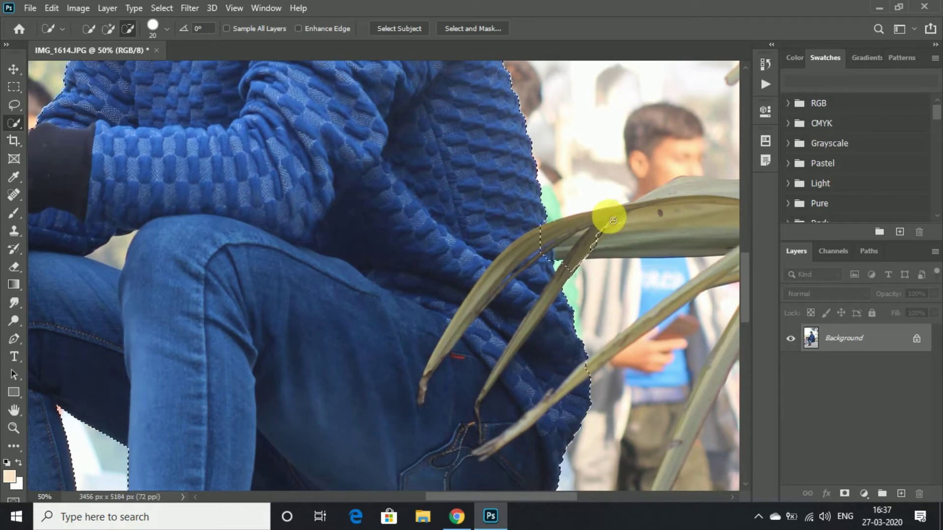
drag(613, 220, 572, 237)
mouse_move(523, 262)
mouse_down()
mouse_move(437, 368)
mouse_move(540, 319)
mouse_move(578, 383)
mouse_up()
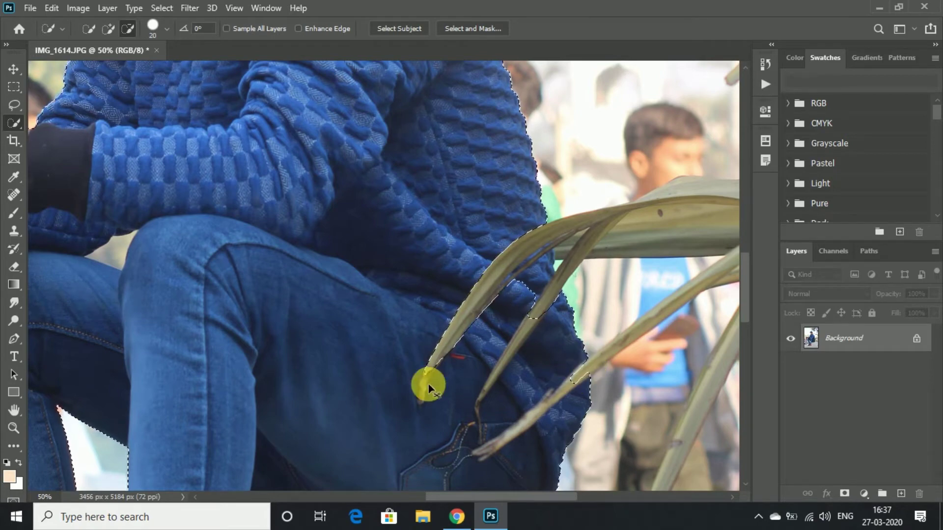
Zoom in on the stems over the hip and set the brush size to 13 px
key(ctrl+plus)
key(ctrl+plus)
scroll(442, 470, right, 5)
scroll(746, 314, left, 1)
scroll(564, 293, down, 3)
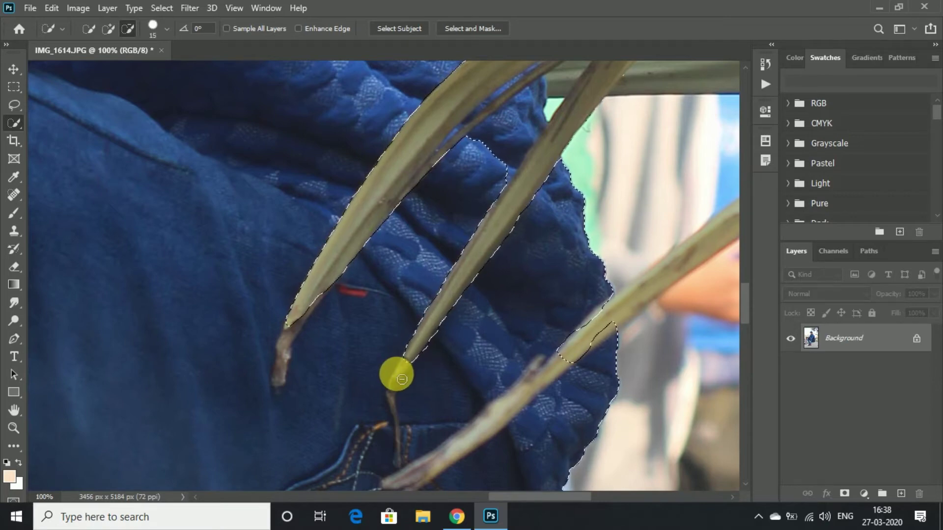
key(ctrl+plus)
key(ctrl+plus)
scroll(751, 326, up, 2)
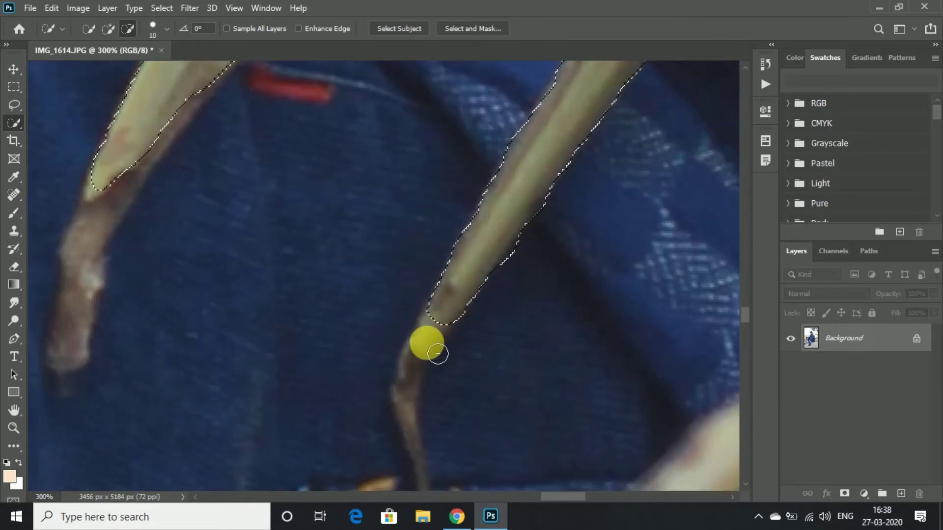
click(167, 29)
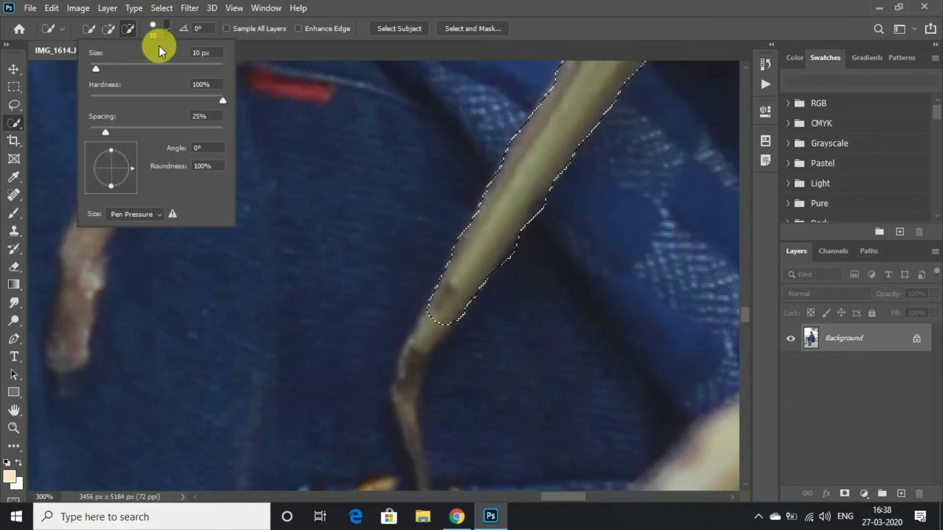
text(13)
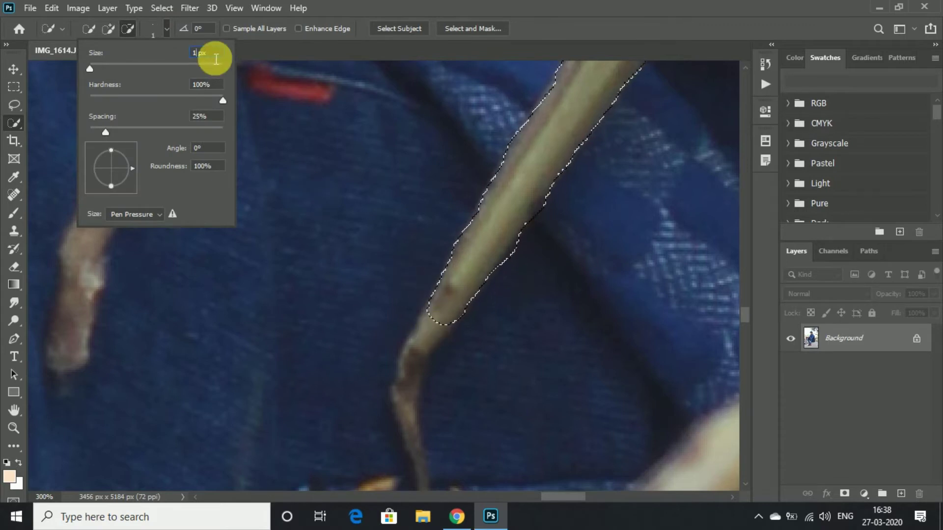
key(Return)
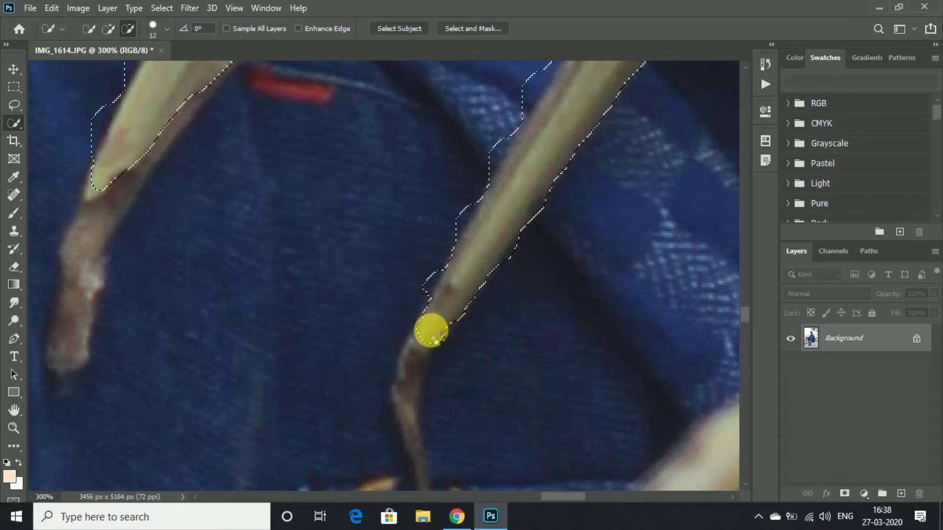
Subtract the upper-left stem and the left stem tip from the selection
mouse_move(396, 307)
mouse_down()
mouse_move(78, 257)
mouse_move(77, 270)
mouse_move(126, 177)
mouse_move(187, 121)
mouse_move(69, 326)
mouse_move(85, 372)
mouse_up()
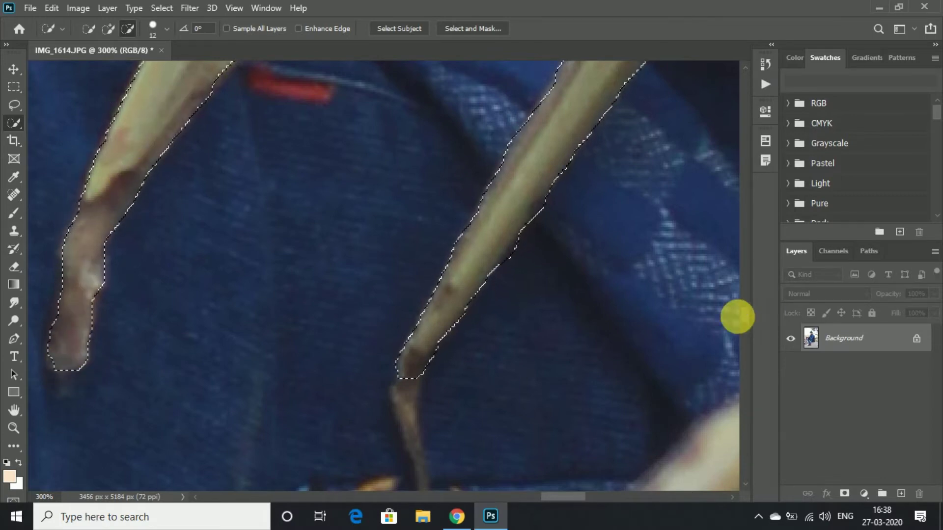
scroll(745, 326, down, 5)
mouse_move(434, 398)
mouse_down()
mouse_move(533, 353)
mouse_move(442, 435)
mouse_move(494, 399)
mouse_up()
key(ctrl+minus)
key(ctrl+minus)
key(ctrl+minus)
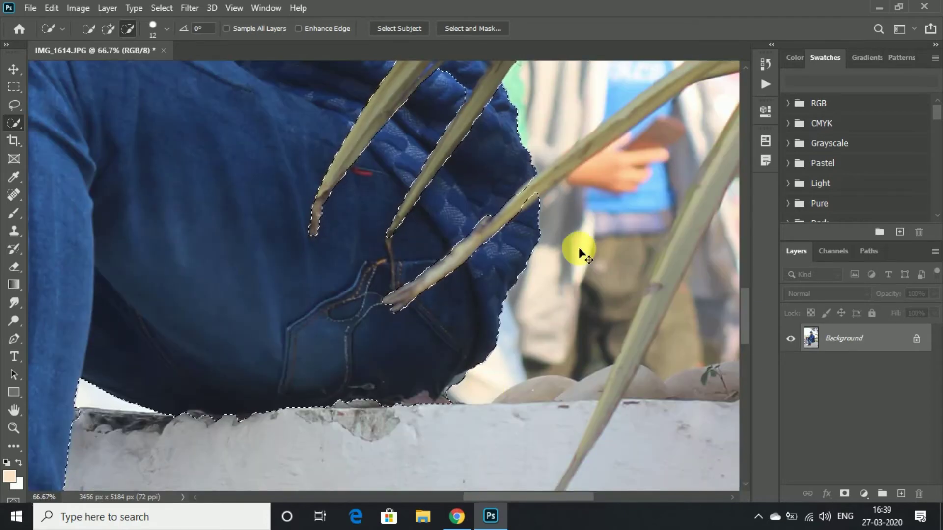
Trim the selection along the stem edge and add back the sweater between the top stems
key(ctrl+plus)
key(ctrl+plus)
click(600, 498)
scroll(751, 301, up, 4)
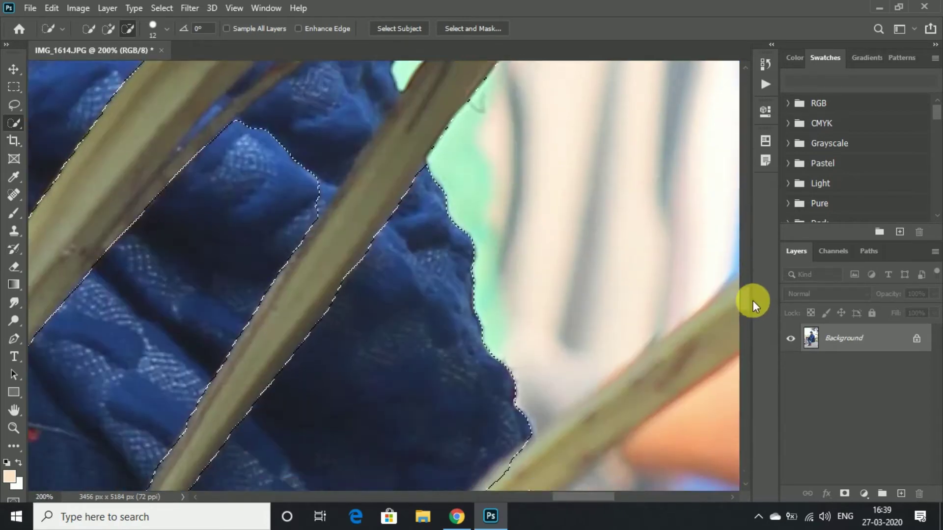
drag(513, 245, 484, 257)
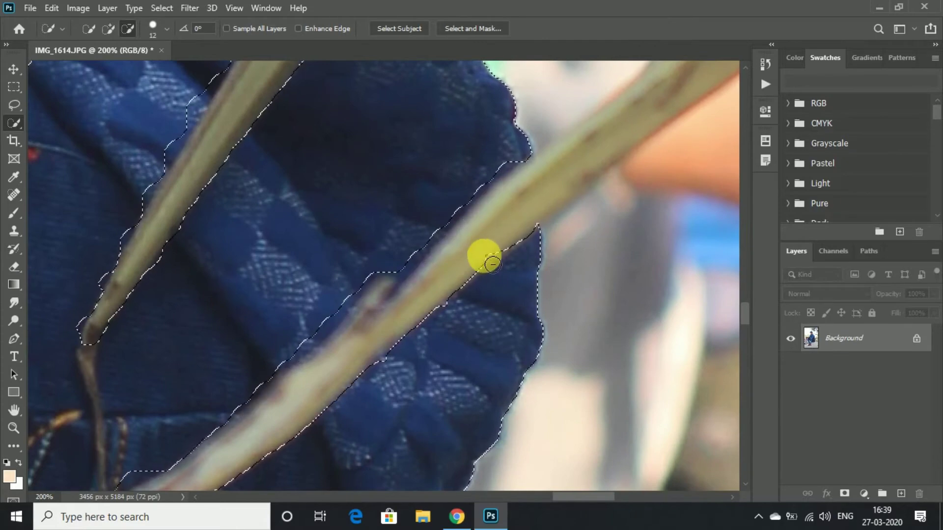
key(ctrl+minus)
click(540, 496)
key(ctrl+minus)
click(108, 28)
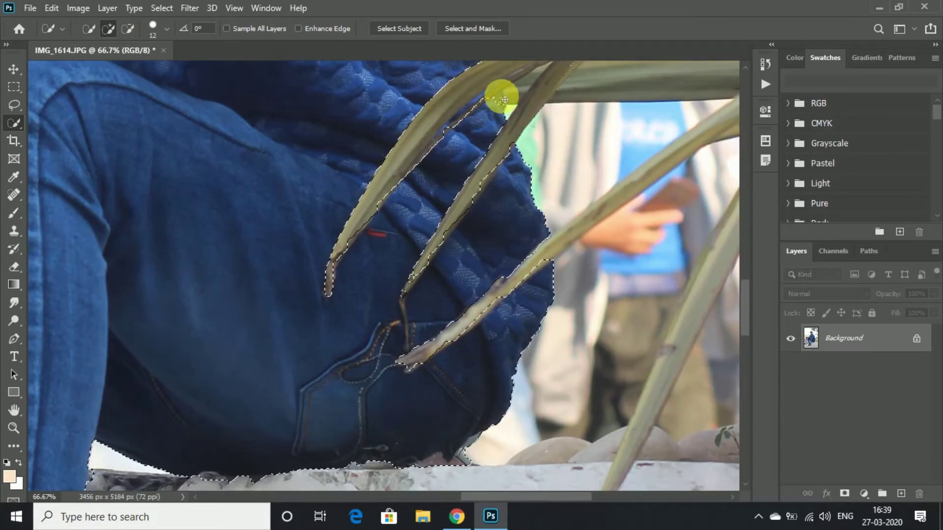
drag(503, 110, 505, 98)
drag(745, 300, 746, 324)
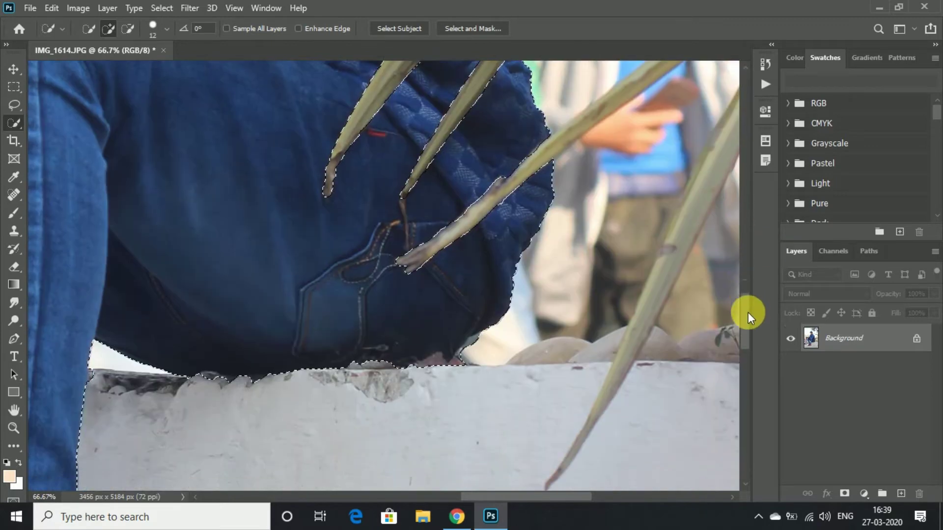
Trim the selection along the bottom of the jeans
click(127, 29)
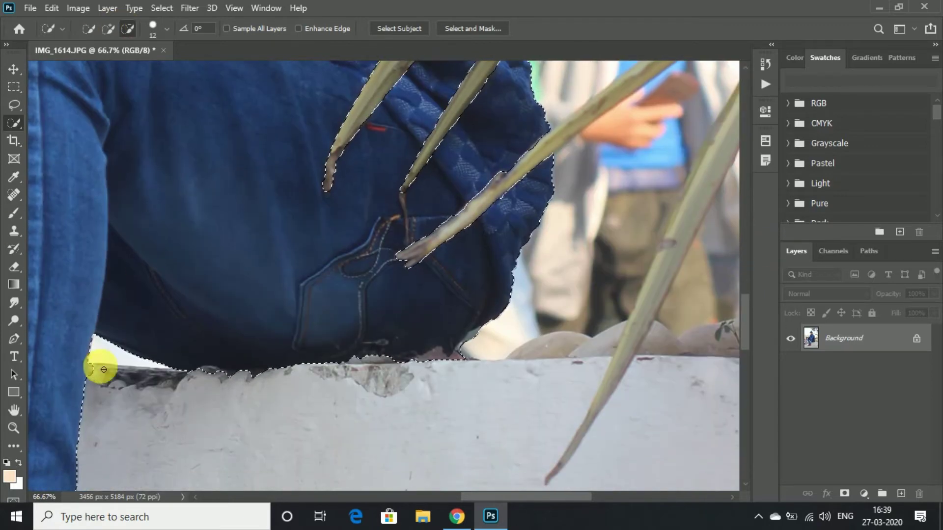
drag(548, 362, 200, 378)
key(ctrl+minus)
key(ctrl+minus)
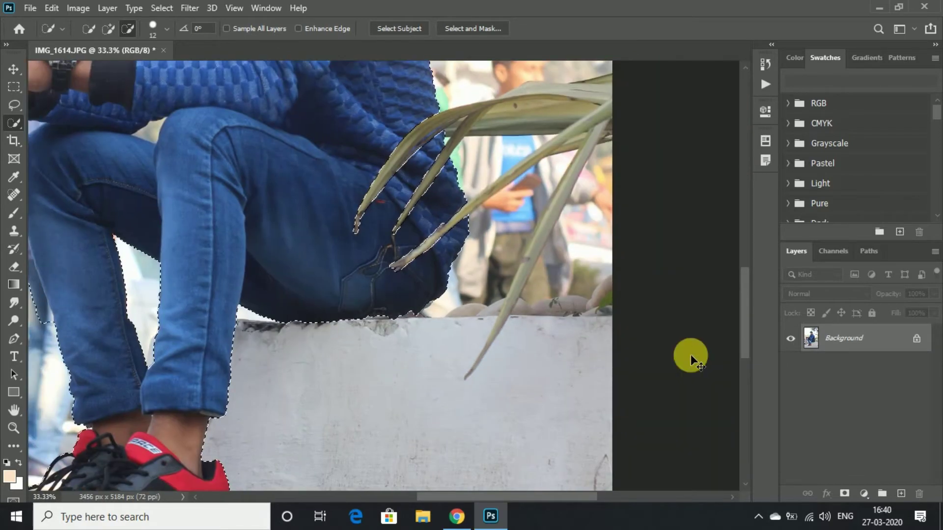
key(ctrl+plus)
drag(744, 310, 743, 347)
drag(491, 495, 452, 501)
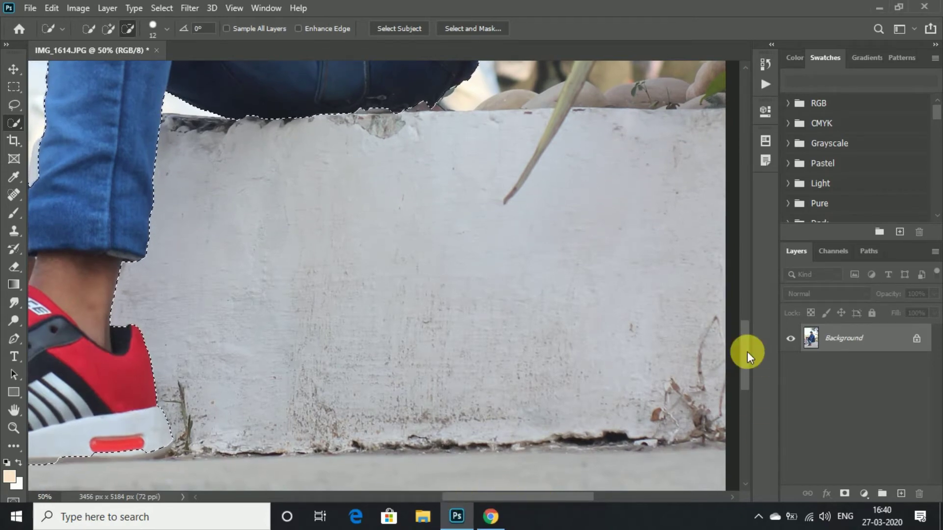
drag(747, 351, 747, 369)
drag(525, 496, 429, 473)
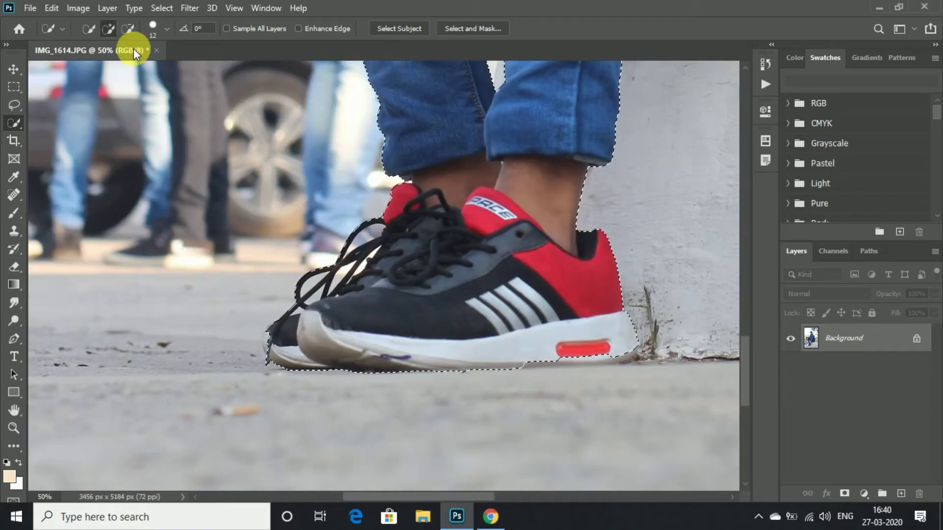
Add the whole shoe sole and remove the background between the shoelaces
click(108, 28)
drag(281, 359, 618, 363)
click(131, 28)
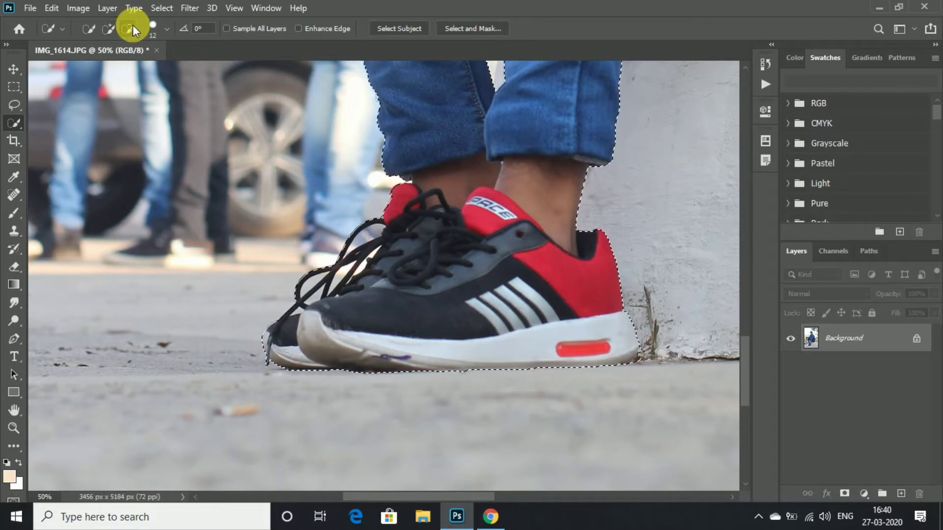
mouse_move(313, 290)
mouse_down()
mouse_move(376, 234)
mouse_move(321, 299)
mouse_move(297, 310)
mouse_up()
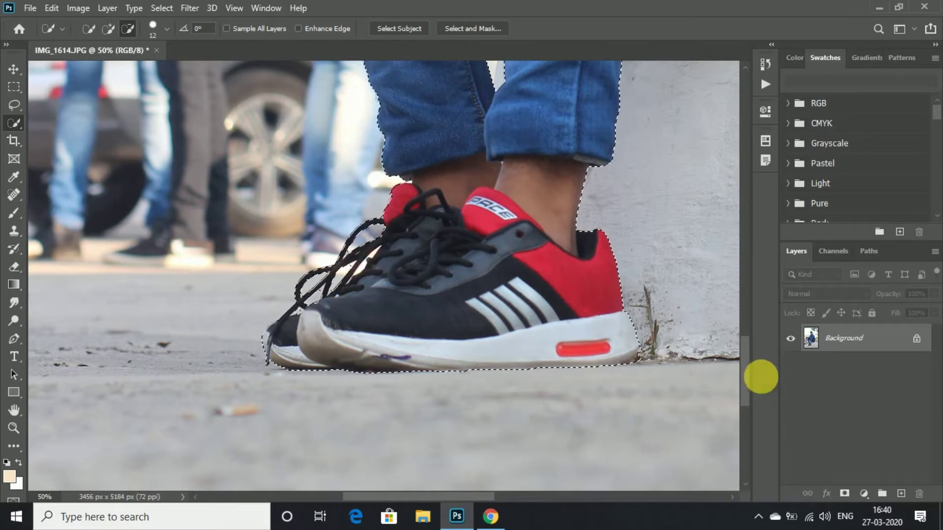
drag(745, 373, 739, 316)
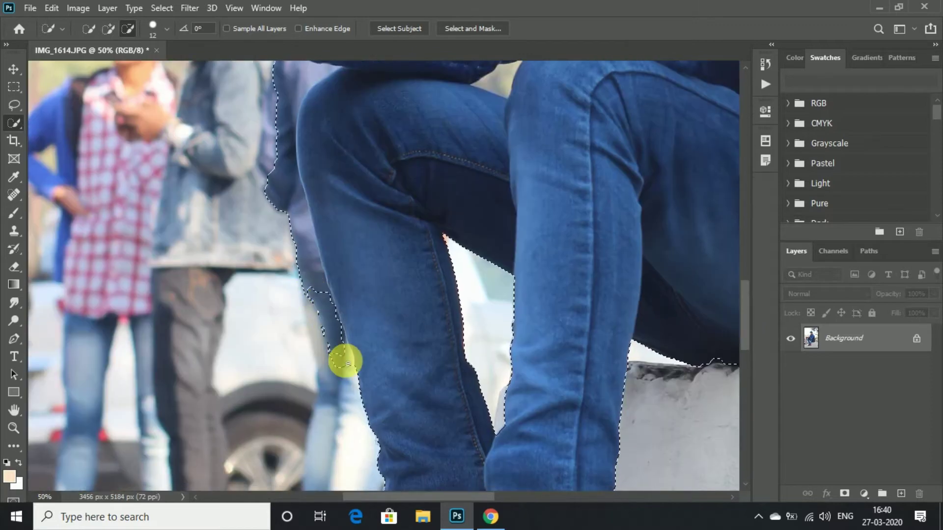
Tidy the selection along the jeans' left edge, clasped hands, fingertip and knee
drag(311, 293, 293, 98)
drag(746, 330, 745, 298)
mouse_move(354, 279)
mouse_down()
mouse_move(301, 260)
mouse_move(280, 312)
mouse_move(280, 248)
mouse_move(511, 267)
mouse_move(490, 275)
mouse_up()
mouse_move(167, 172)
mouse_down()
mouse_move(179, 152)
mouse_move(165, 198)
mouse_move(178, 204)
mouse_move(120, 202)
mouse_move(143, 233)
mouse_move(169, 205)
mouse_move(178, 214)
mouse_move(165, 154)
mouse_up()
click(108, 28)
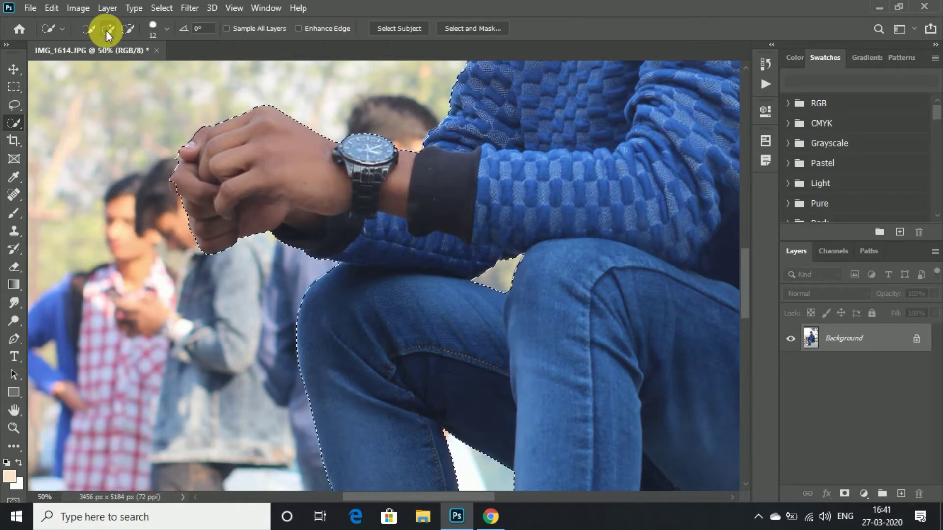
drag(744, 284, 747, 204)
key(ctrl+minus)
key(ctrl+minus)
key(ctrl+minus)
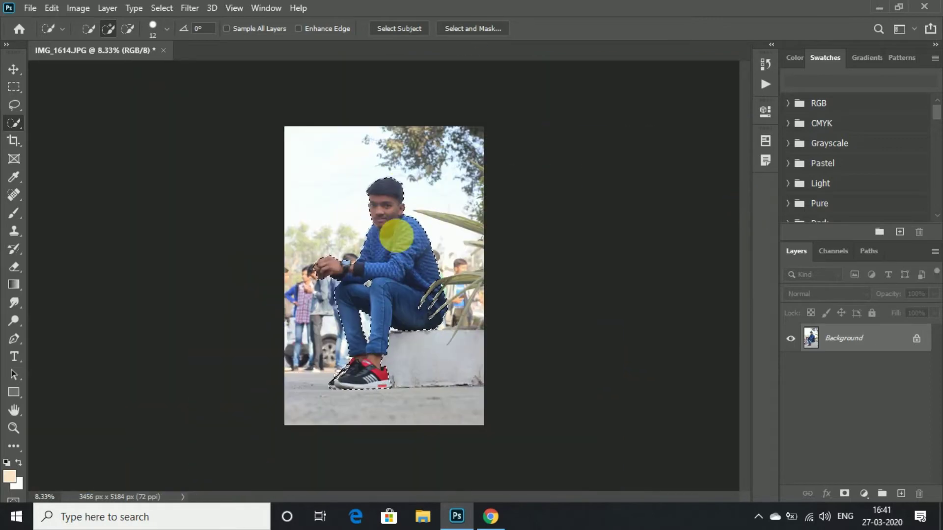
right_click(396, 272)
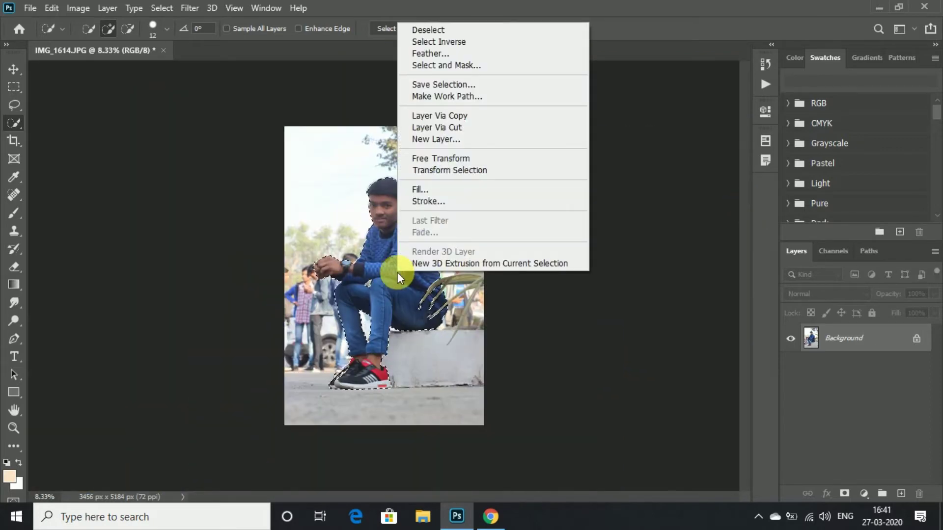
click(403, 285)
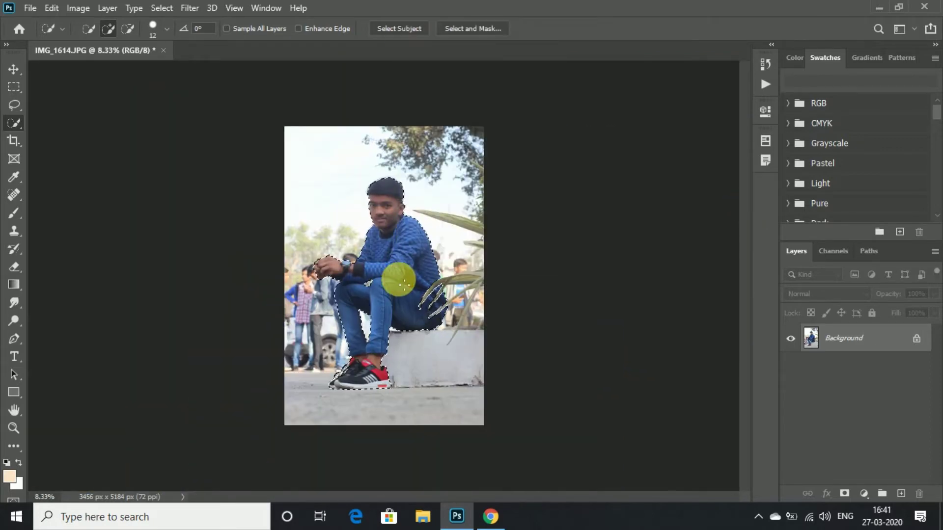
click(475, 31)
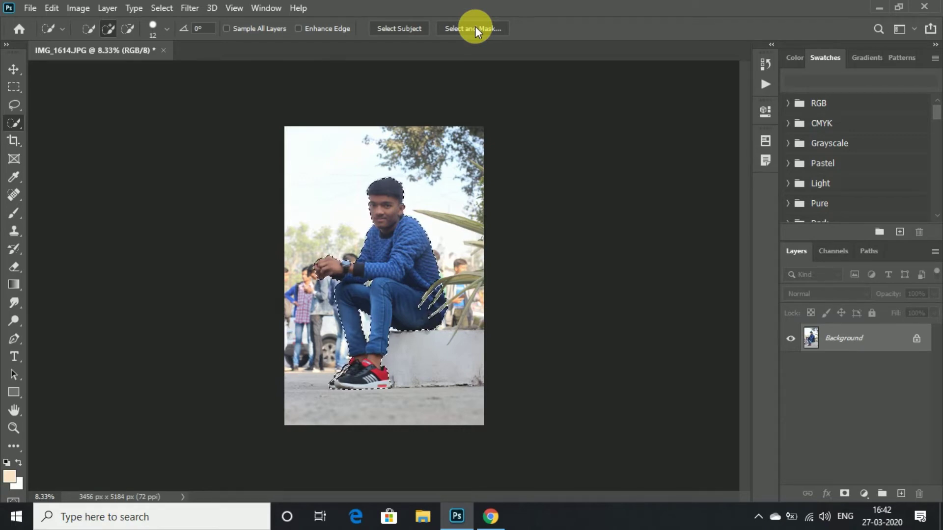
Open Select and Mask and preview the cutout On White at 100% opacity
click(488, 31)
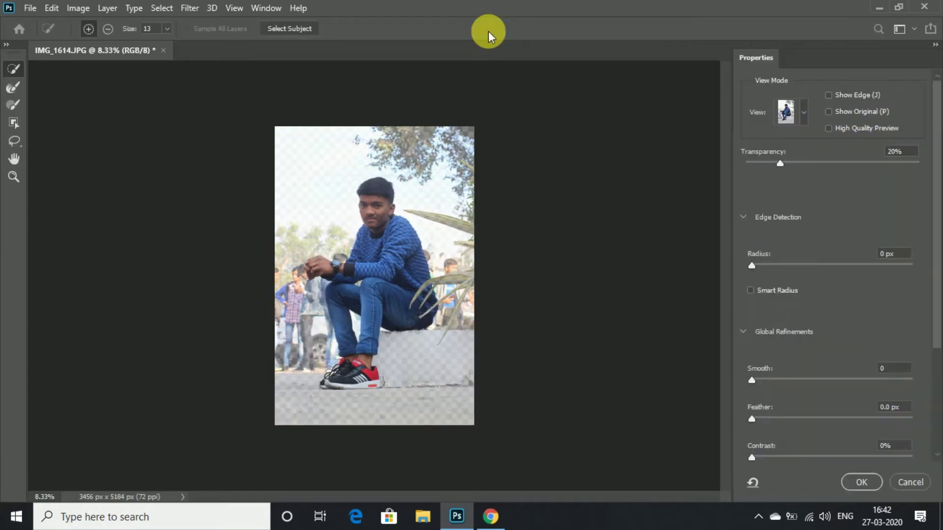
click(801, 107)
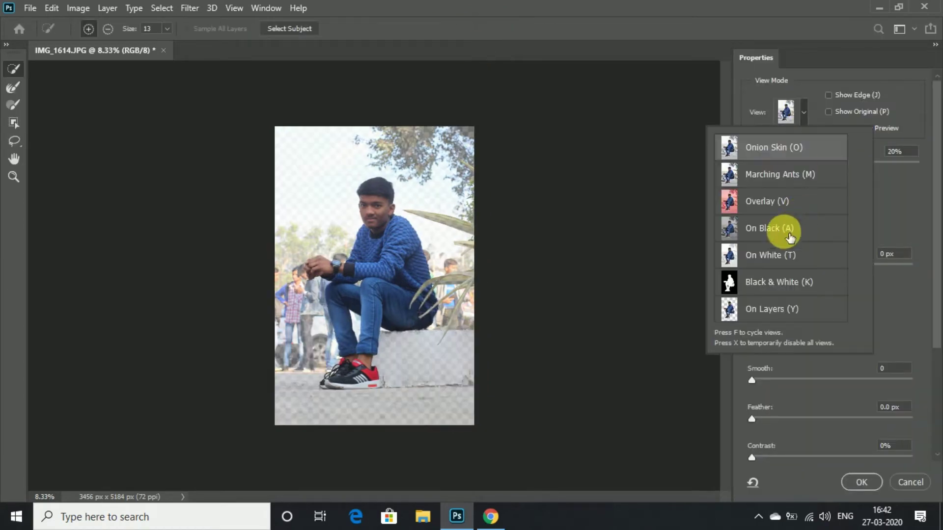
click(800, 260)
drag(879, 162, 937, 164)
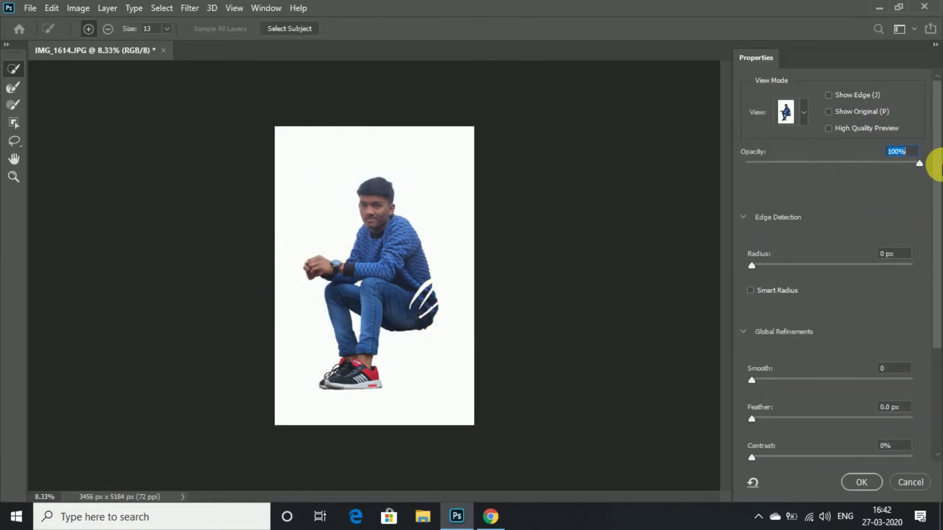
Refine the edges under the thigh and along the jeans, and set Feather to 1.0 px
key(ctrl+plus)
key(ctrl+plus)
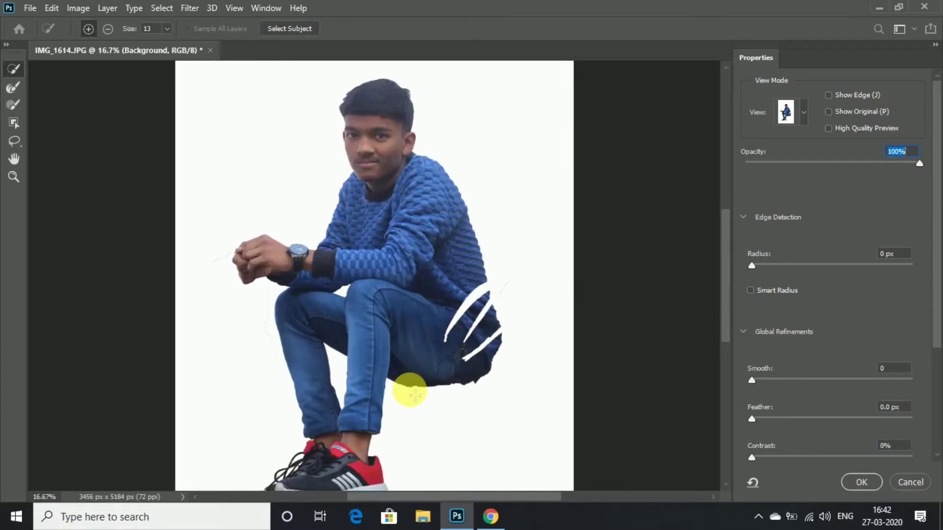
drag(413, 391, 479, 383)
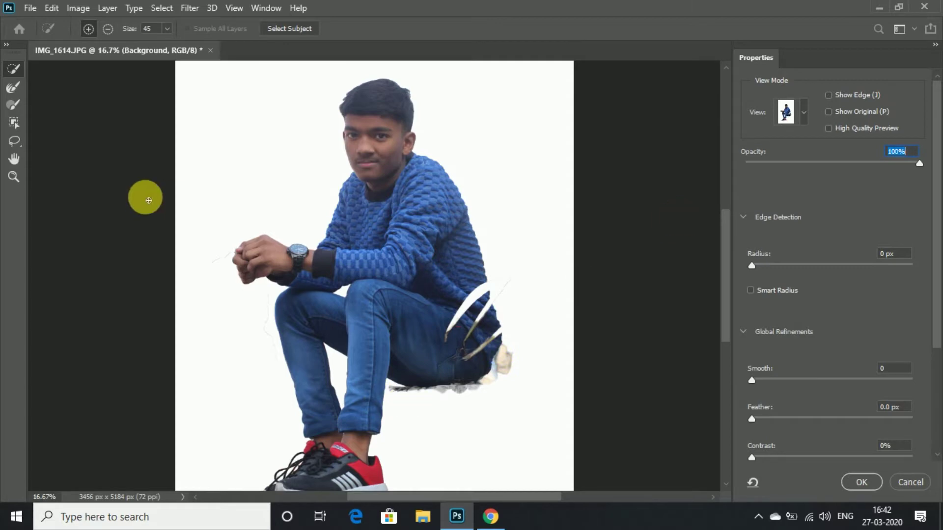
click(13, 88)
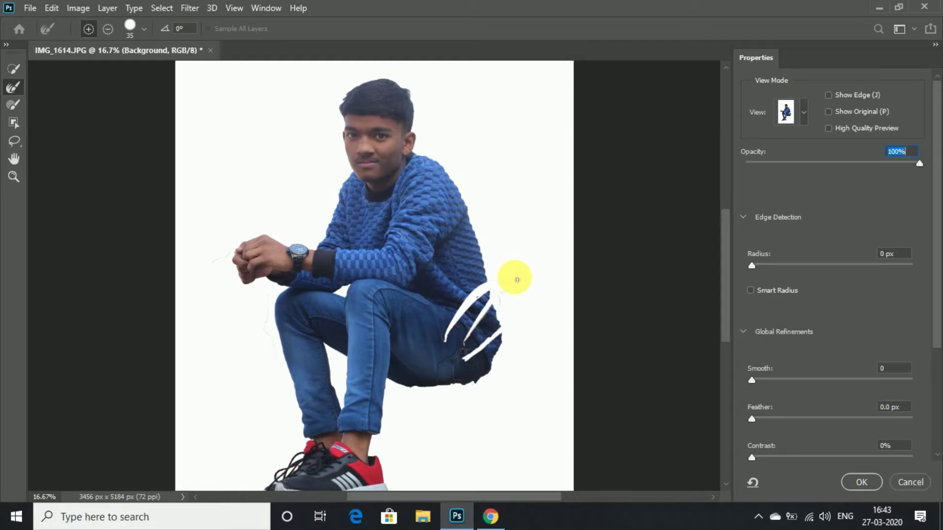
drag(414, 392, 459, 393)
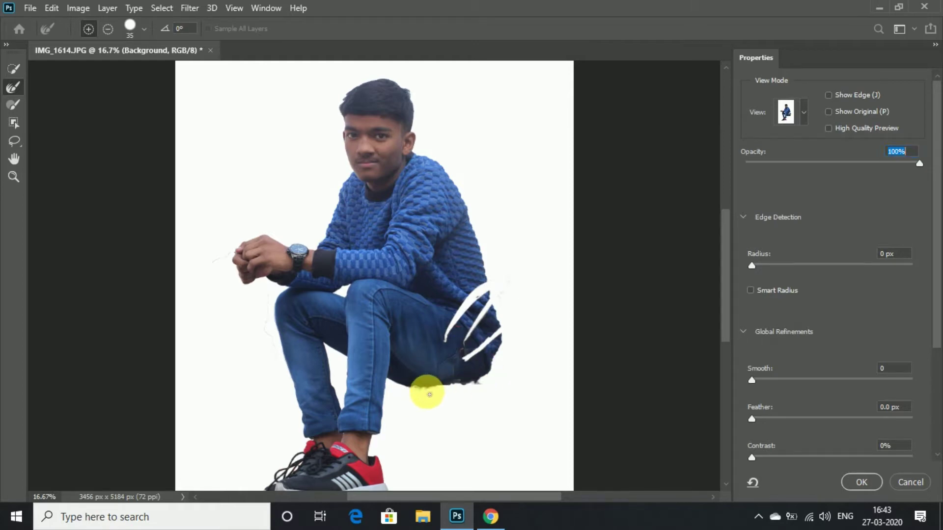
scroll(937, 206, down, 3)
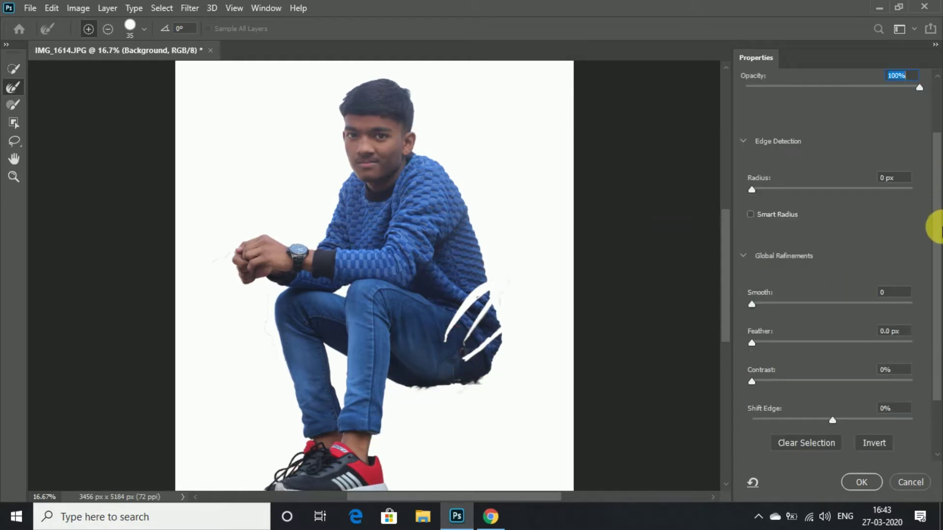
drag(758, 343, 761, 341)
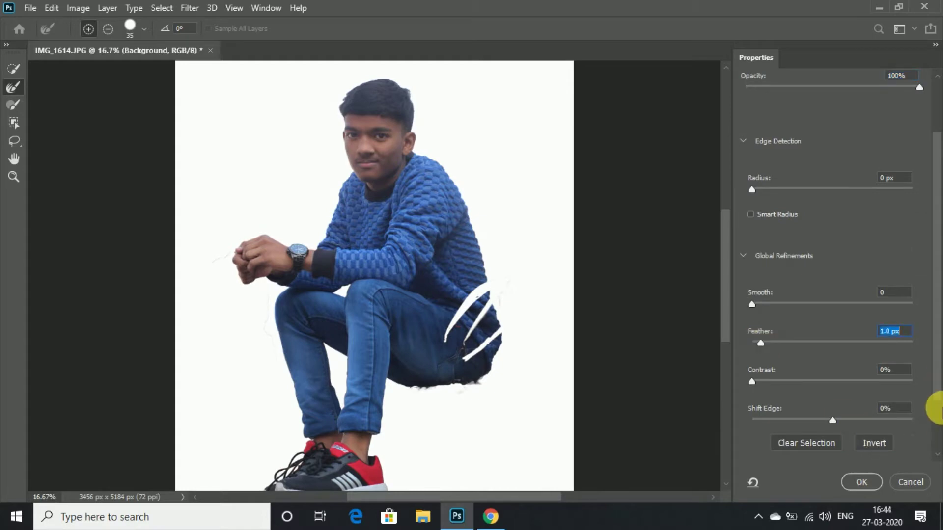
Apply the refined mask, copy the man to Layer 1 via Layer via Copy, and run Select Subject
scroll(936, 412, down, 3)
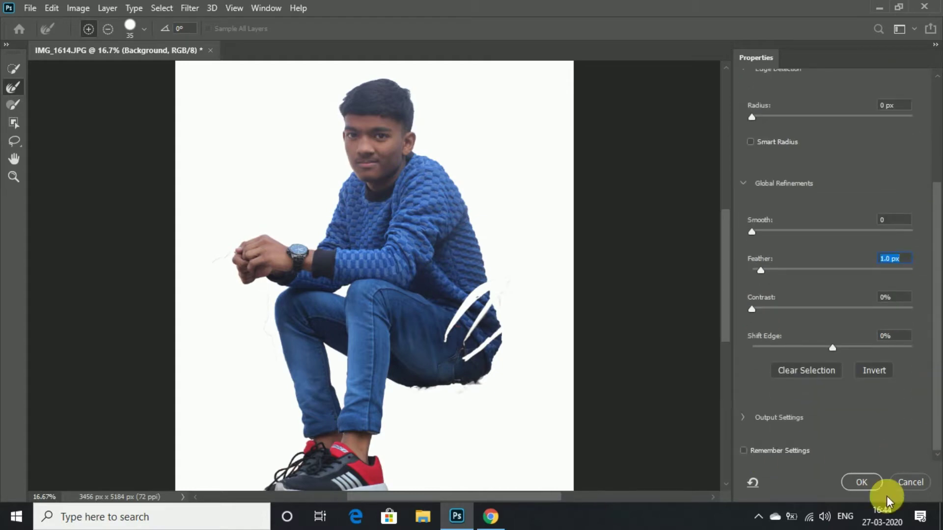
click(861, 482)
right_click(456, 289)
click(496, 132)
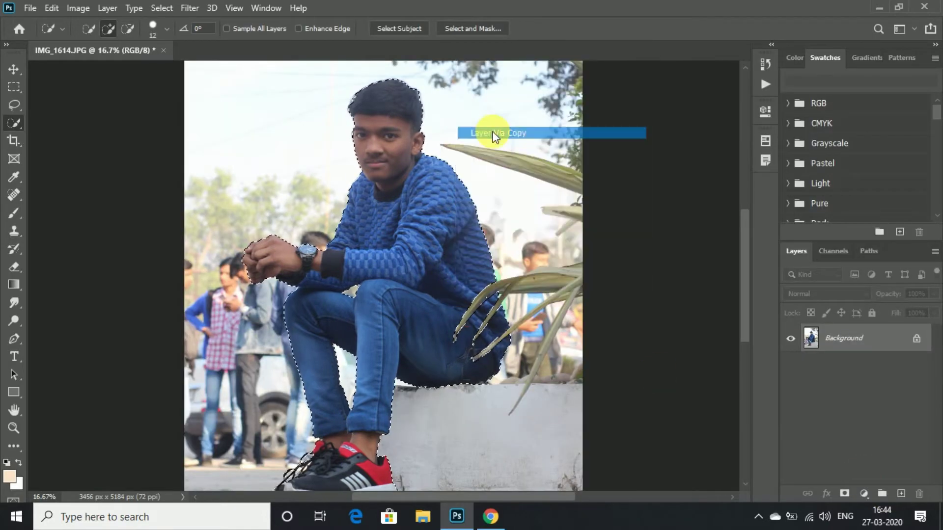
click(382, 30)
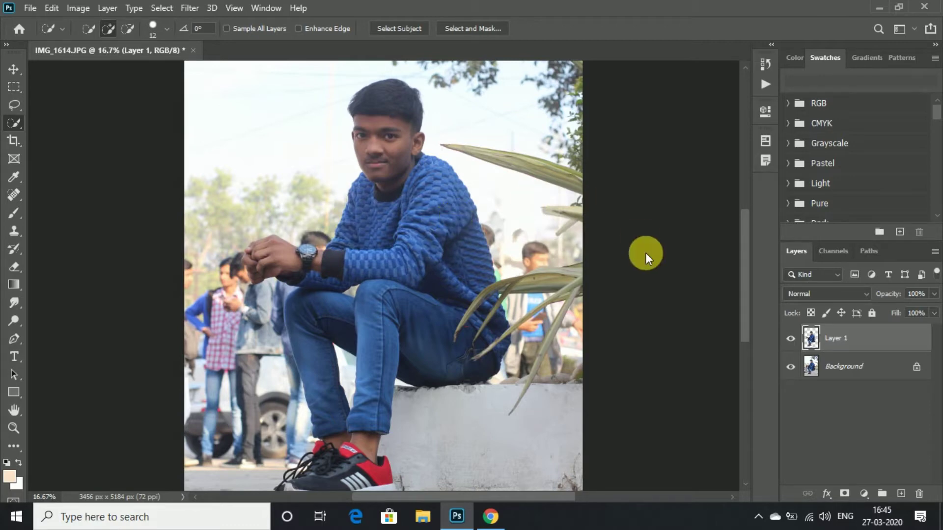
Content-Aware Fill the selected man's area on the Background layer
click(867, 369)
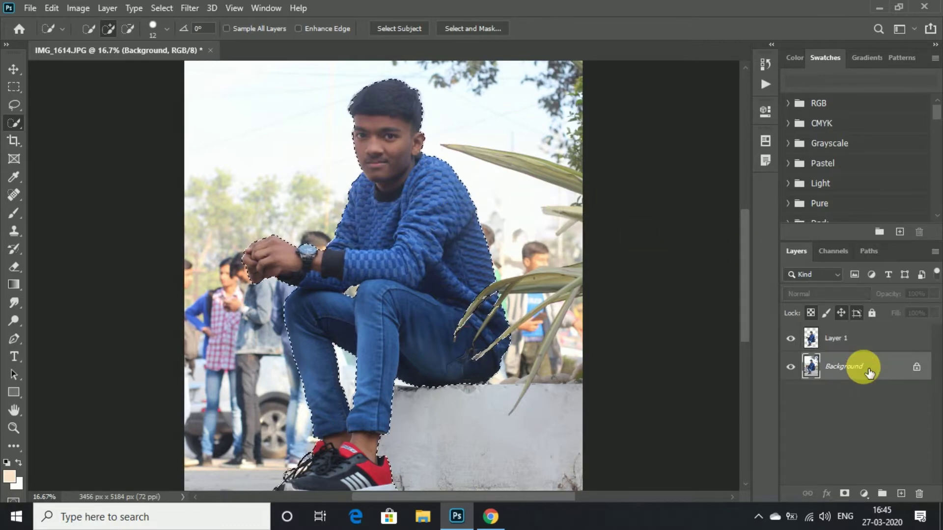
right_click(422, 234)
click(440, 397)
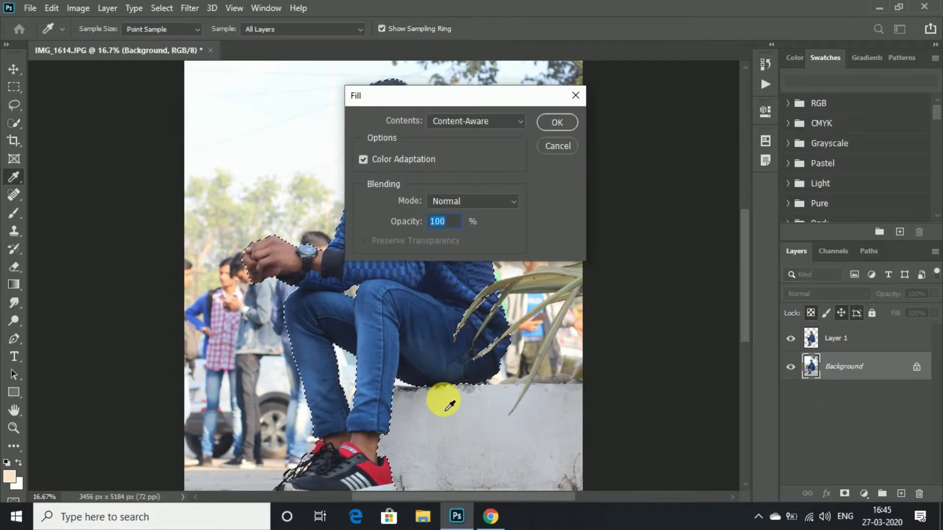
click(557, 121)
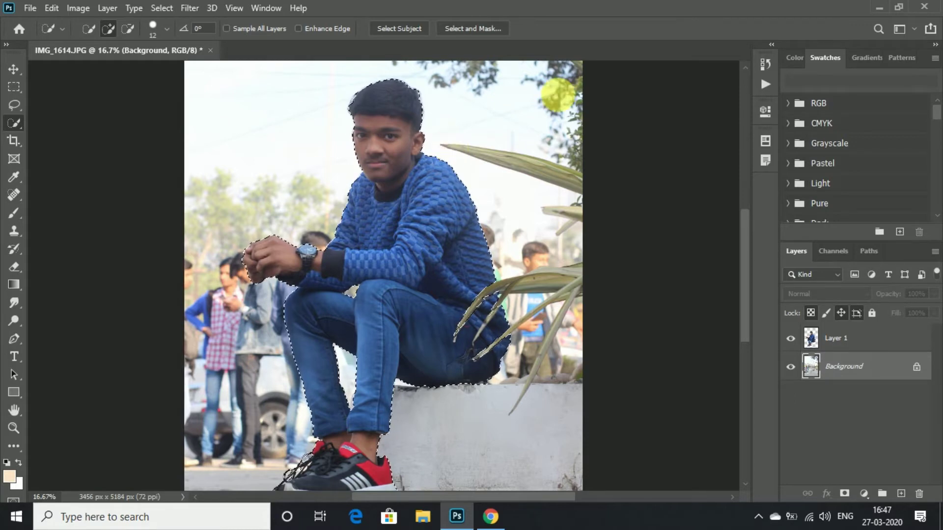
Hide Layer 1 and clear the selection around the figure
click(791, 338)
click(128, 28)
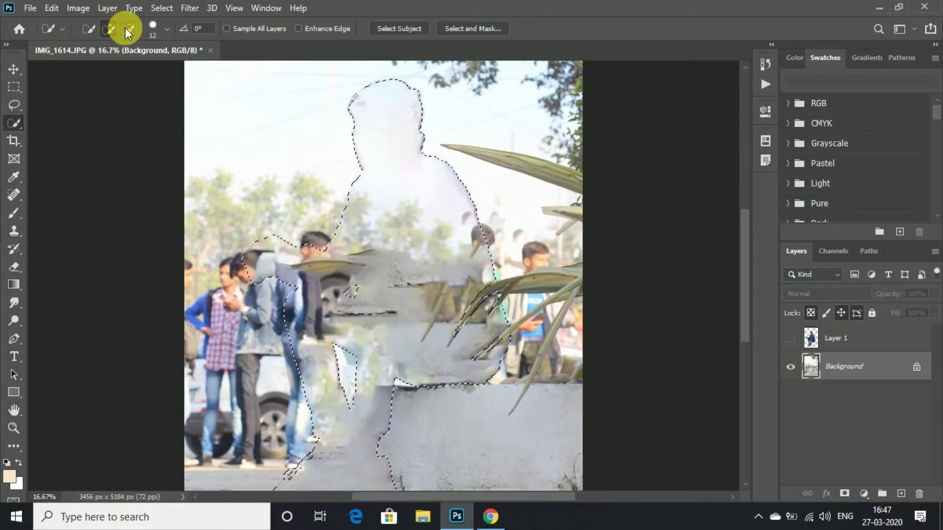
drag(567, 255, 587, 373)
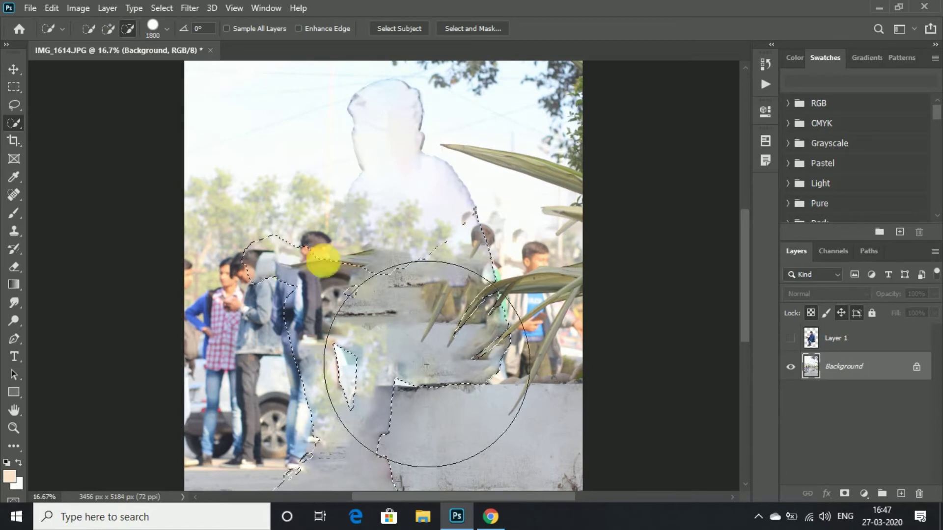
key(ctrl+minus)
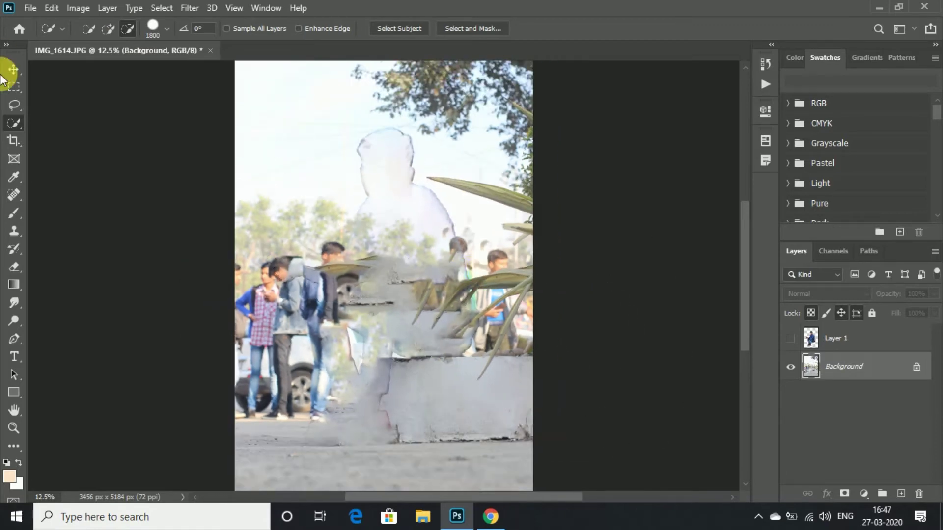
key(bracketleft)
key(bracketleft)
key(bracketleft)
Spot-heal the man's ghost into sky, wall and crowd, then duplicate the Background layer
click(14, 195)
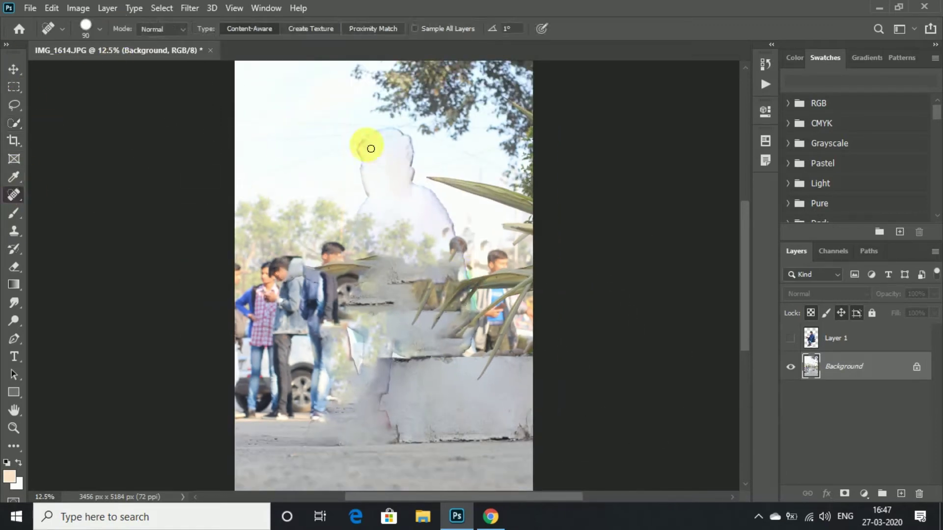
drag(359, 143, 420, 177)
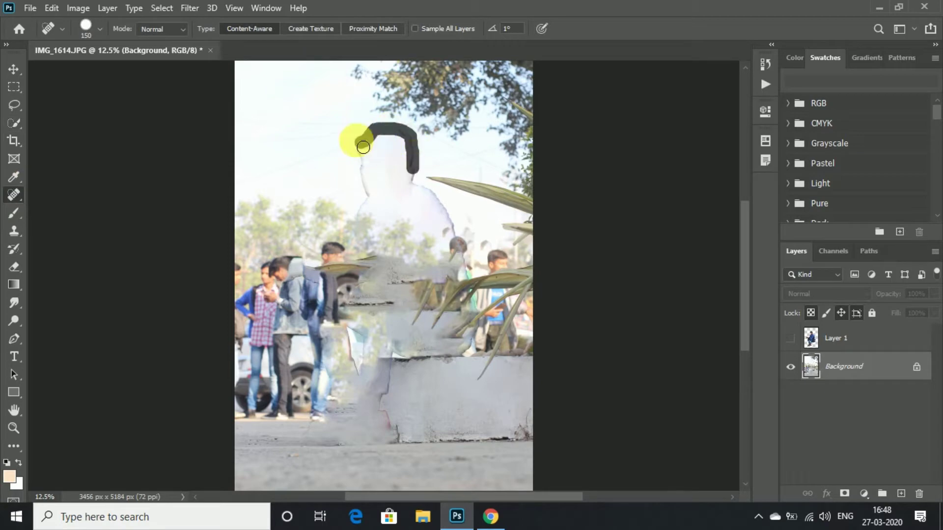
drag(366, 153, 365, 227)
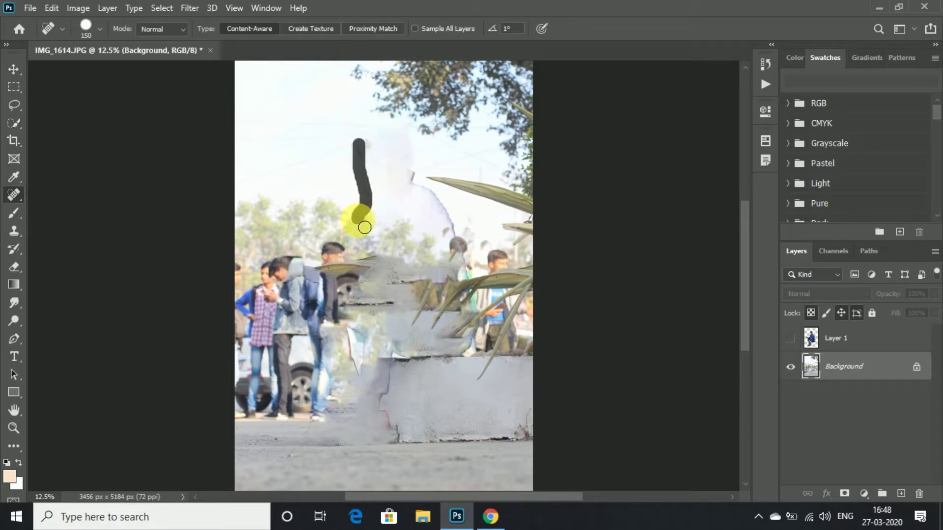
mouse_move(410, 166)
mouse_down()
mouse_move(475, 281)
mouse_move(379, 377)
mouse_move(390, 358)
mouse_move(405, 443)
mouse_move(362, 399)
mouse_up()
mouse_move(392, 303)
mouse_down()
mouse_move(301, 281)
mouse_move(380, 241)
mouse_move(372, 232)
mouse_up()
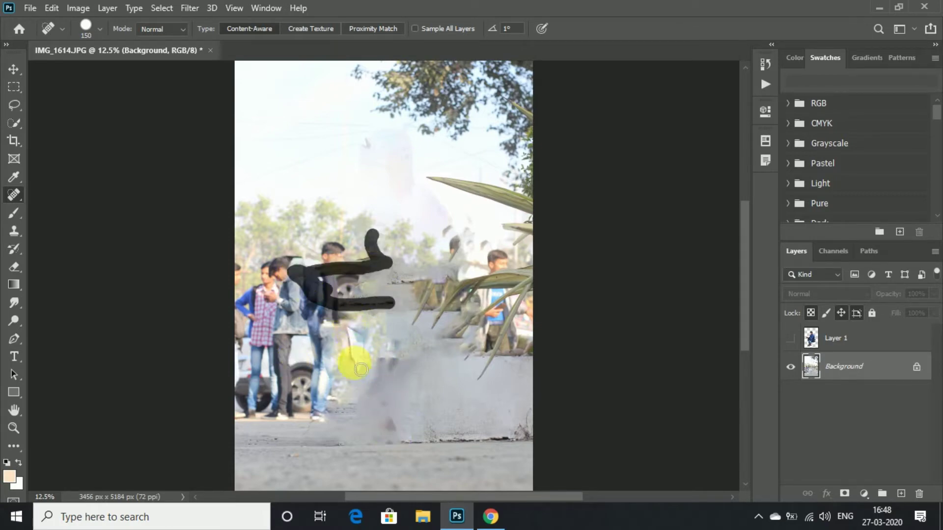
drag(843, 366, 900, 493)
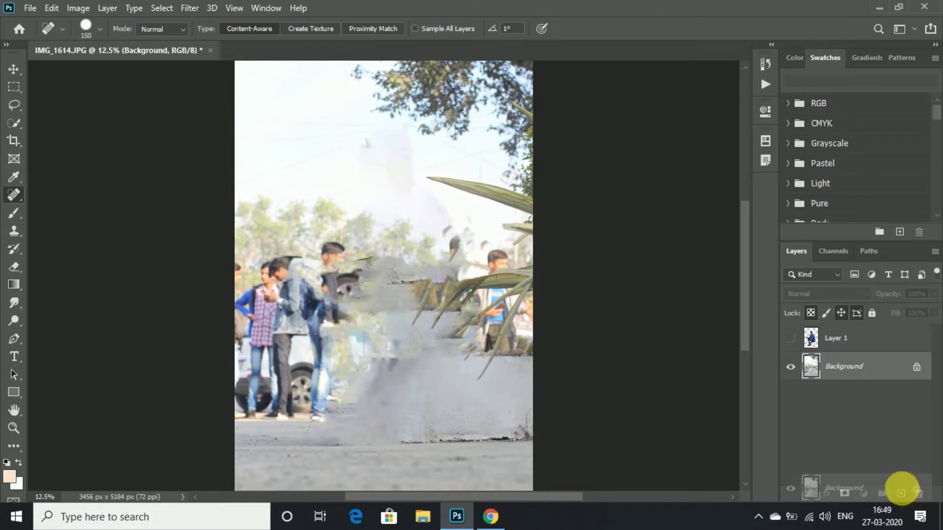
Apply a Camera Raw Filter to Background copy with Highlights -63 and Clarity +8
click(189, 8)
click(219, 88)
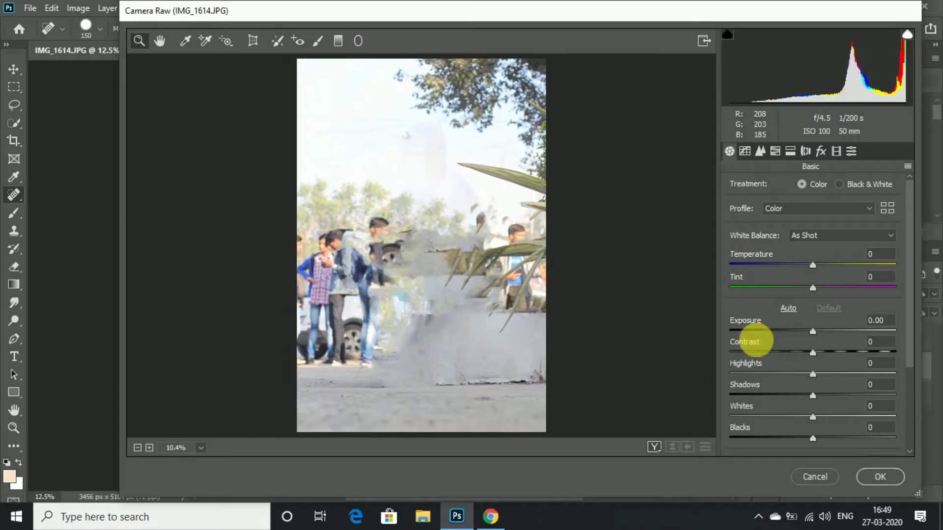
drag(812, 374, 761, 376)
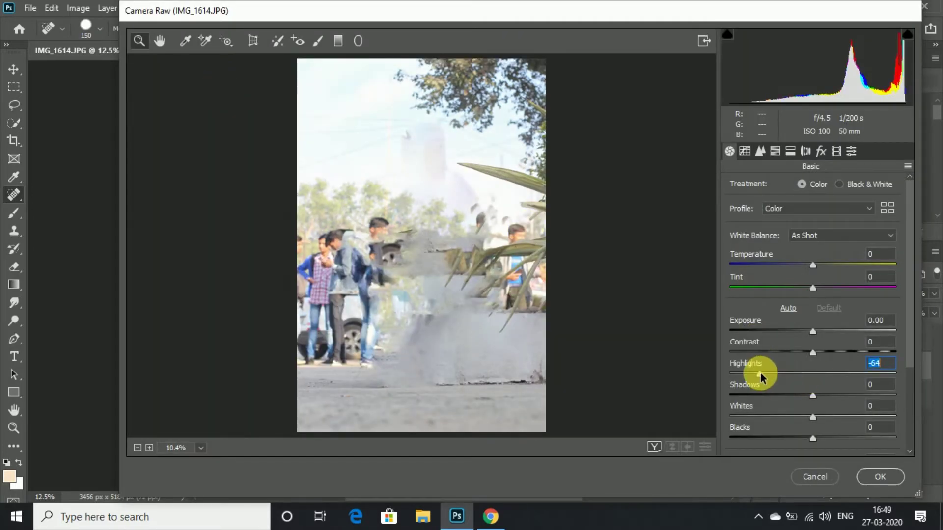
drag(906, 320, 912, 378)
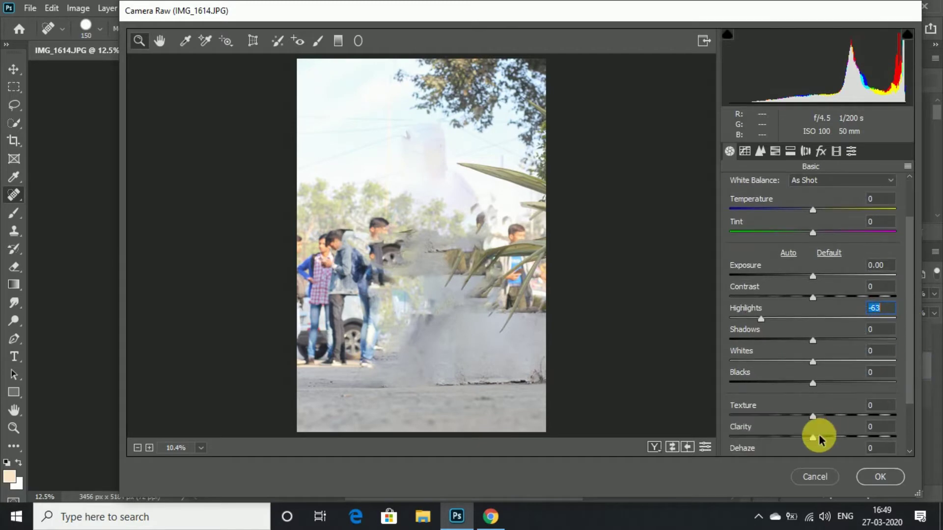
drag(812, 437, 818, 436)
click(900, 480)
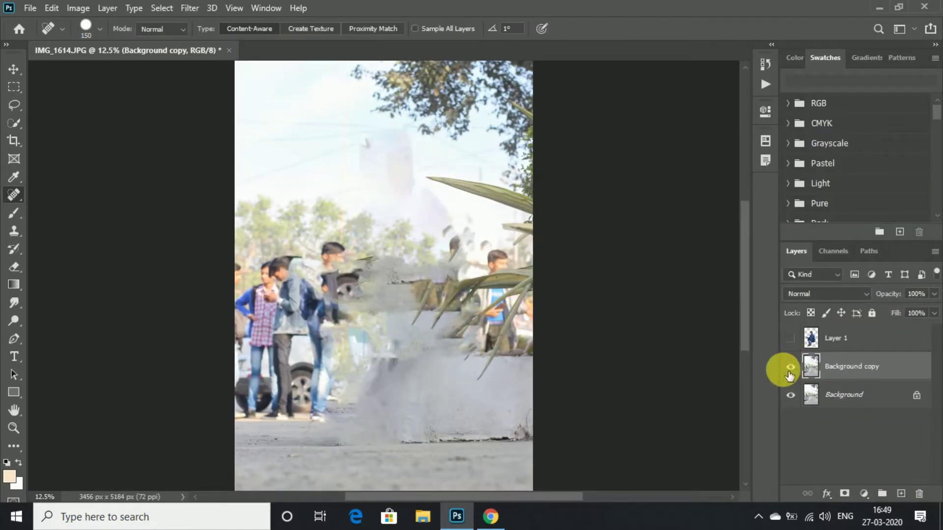
Launch Color Efex Pro 4 and set Dark Contrasts: detail 84%, brightness -50%, saturation 45%
click(189, 8)
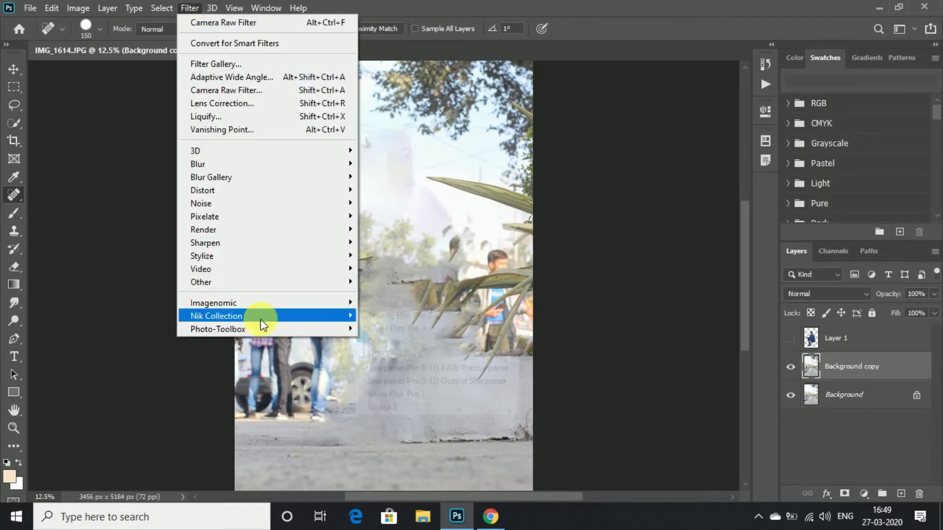
click(382, 330)
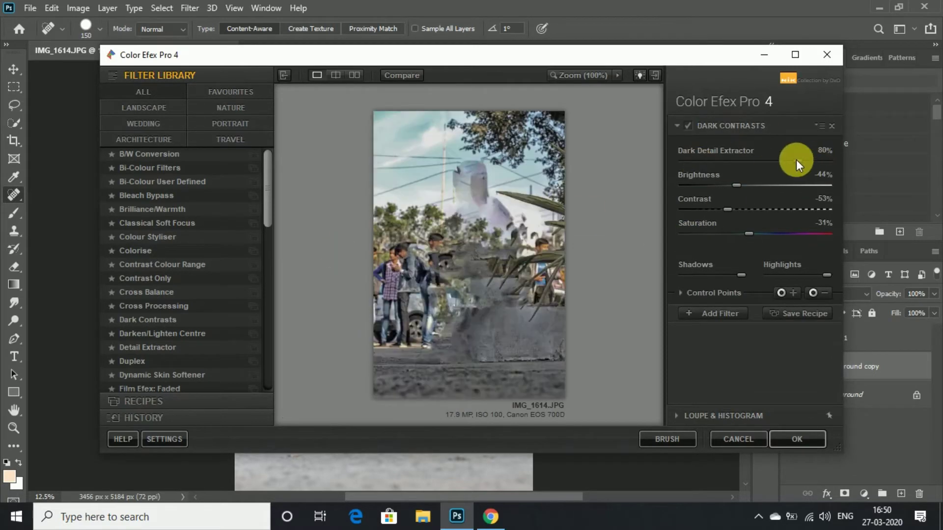
drag(801, 160, 803, 160)
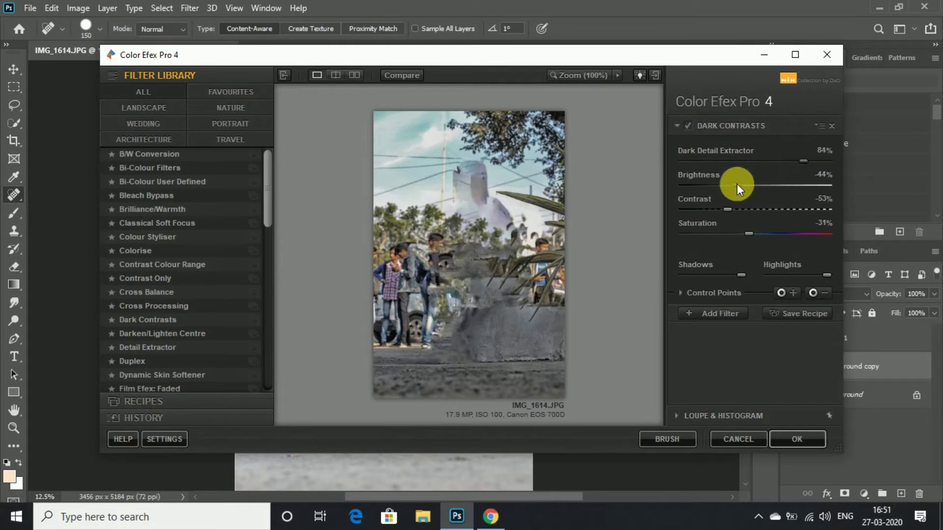
drag(732, 184, 738, 207)
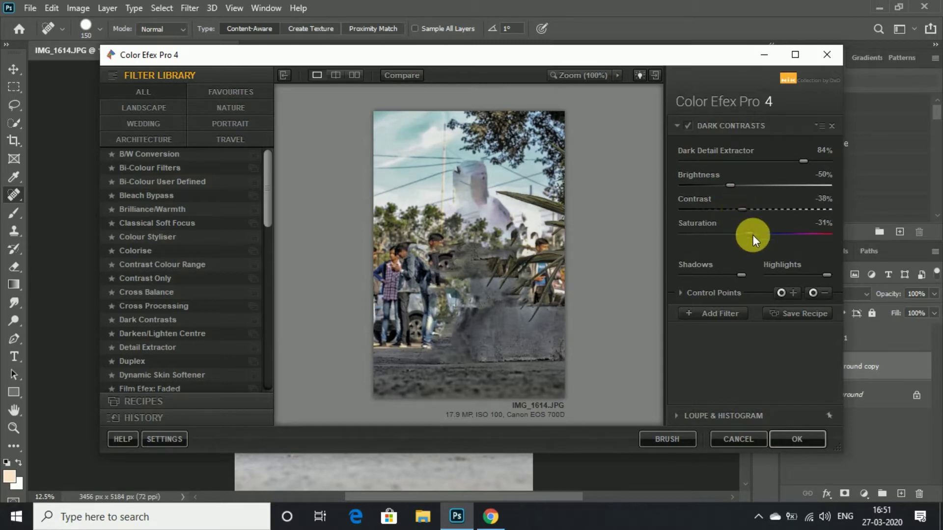
drag(750, 233, 744, 234)
drag(811, 231, 822, 232)
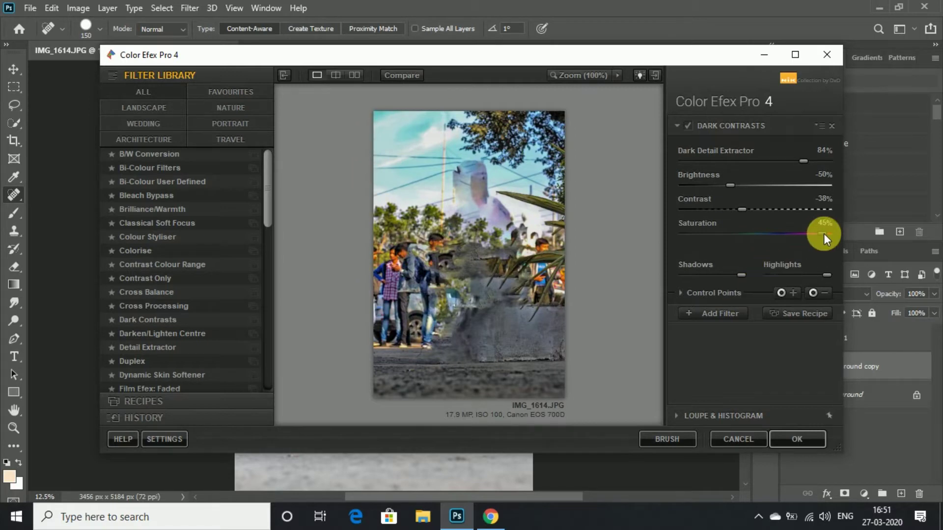
Reopen the Dark Contrasts filter and fine-tune its saturation
click(730, 312)
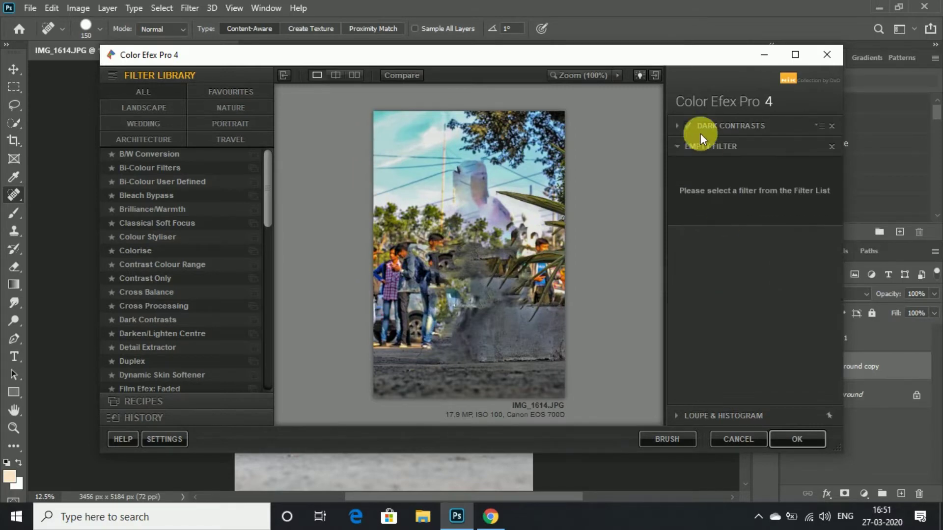
click(689, 125)
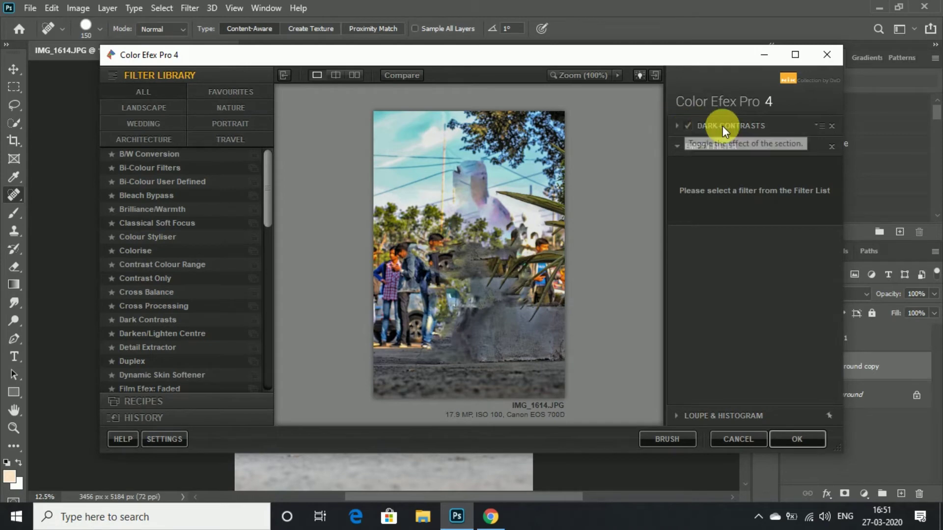
click(723, 125)
mouse_move(824, 233)
mouse_down()
mouse_move(701, 235)
mouse_move(817, 228)
mouse_up()
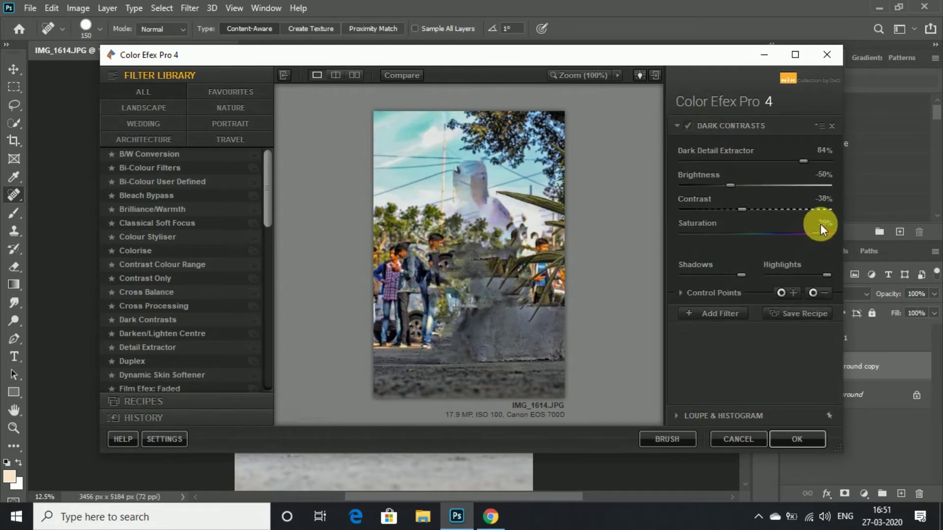
Add Contrast Colour Range: Colour 33°, Colour Contrast 27%, Brightness 1%, Contrast 13%
click(719, 314)
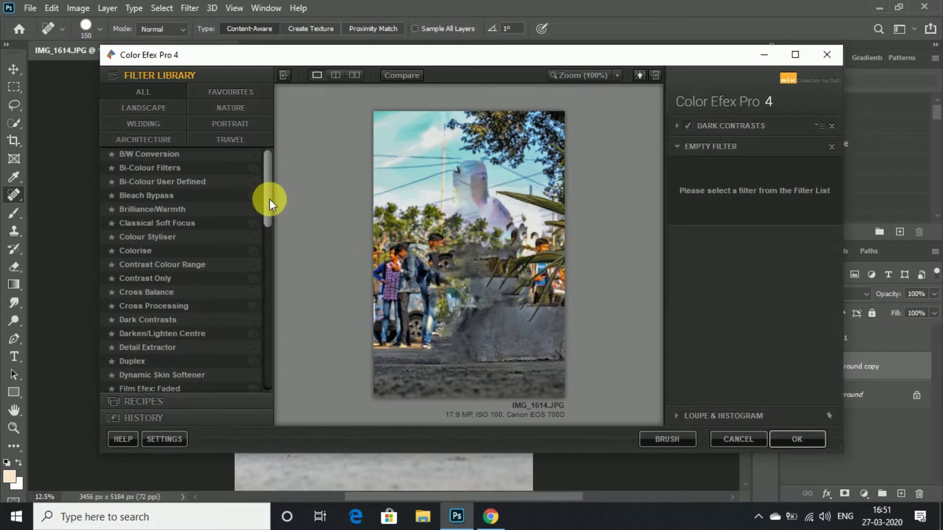
click(181, 261)
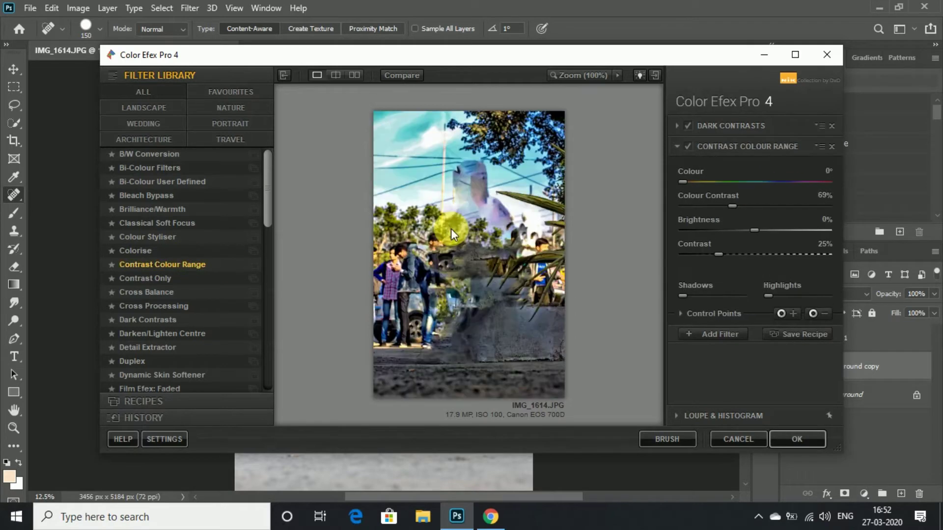
drag(684, 182, 738, 182)
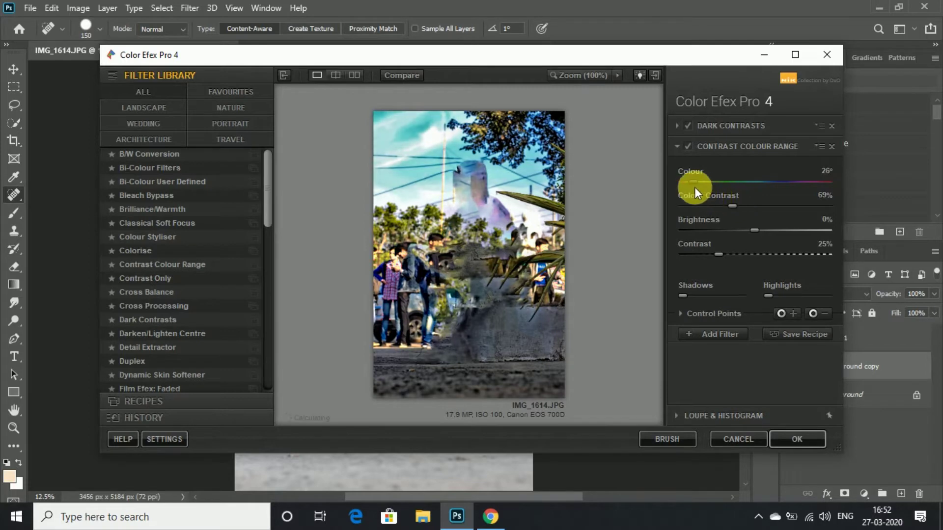
drag(694, 185, 699, 204)
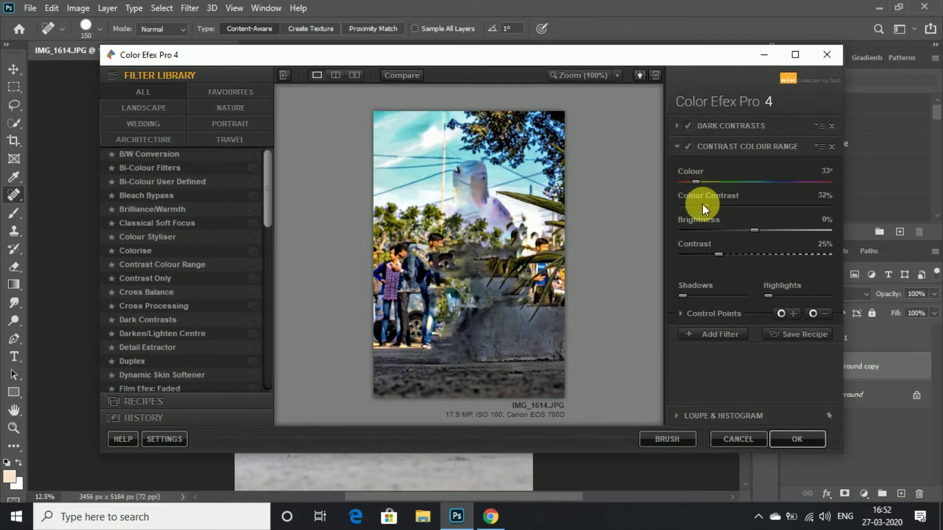
mouse_move(757, 228)
mouse_down()
mouse_move(737, 231)
mouse_move(764, 225)
mouse_up()
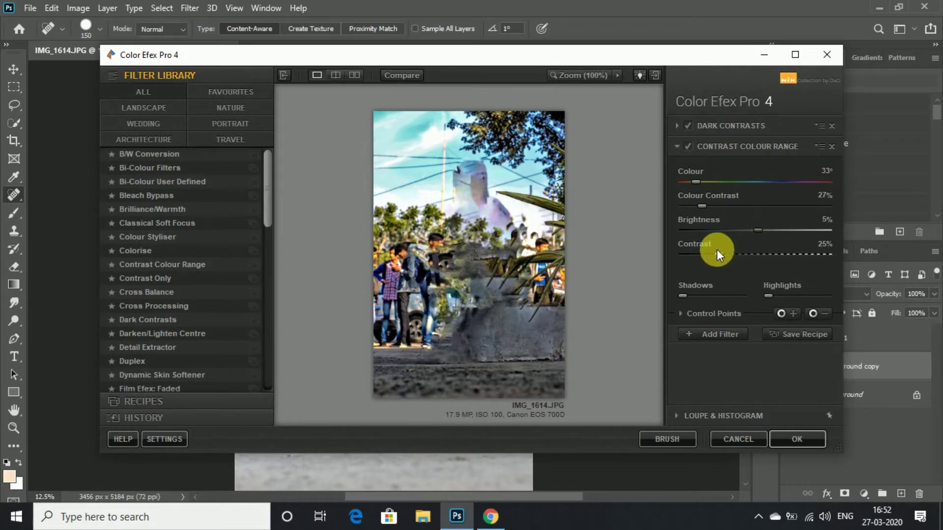
drag(719, 255, 699, 255)
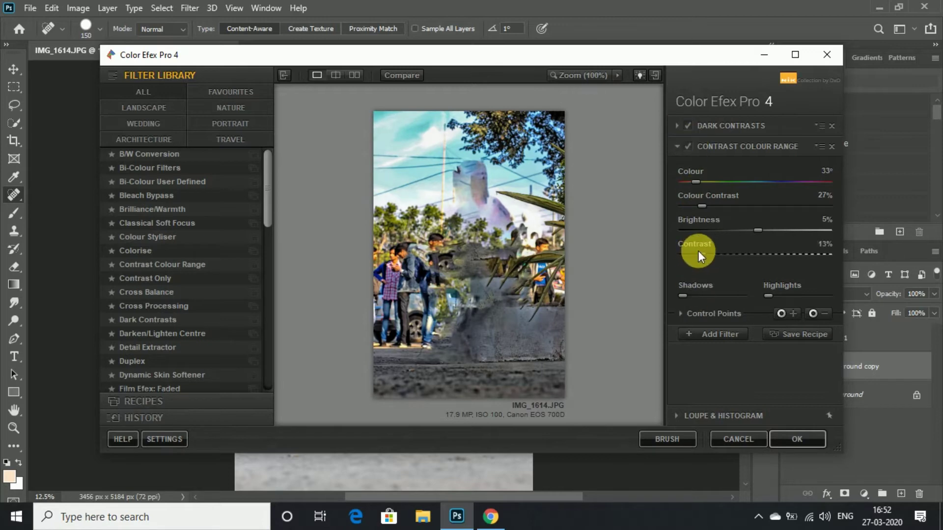
drag(749, 226, 754, 228)
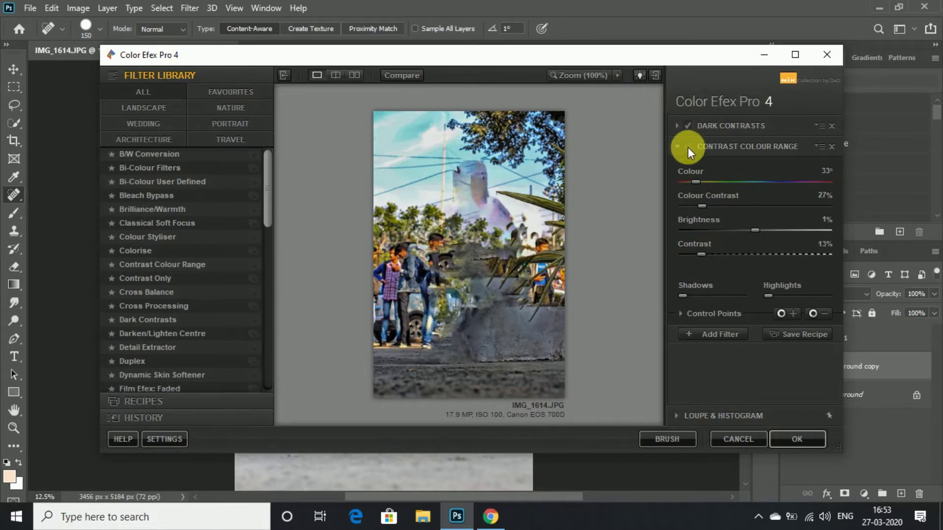
click(687, 123)
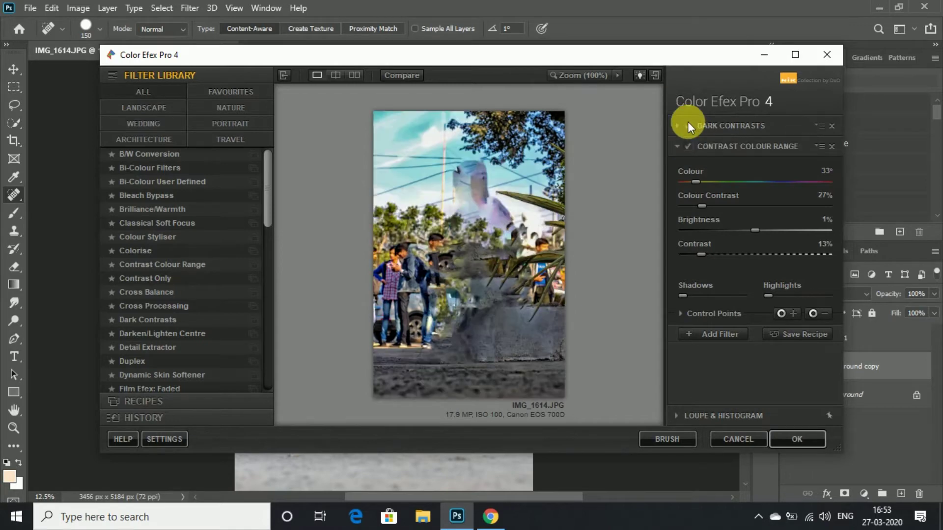
click(702, 332)
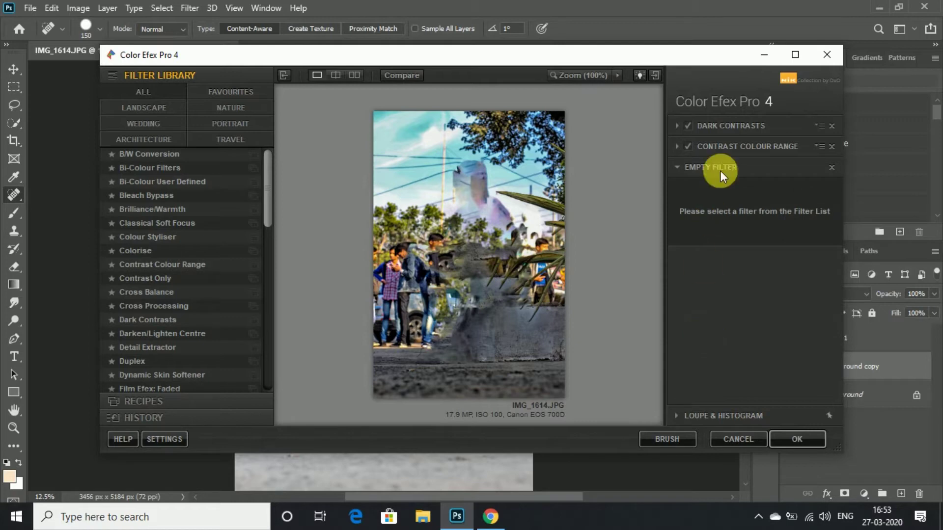
Apply Indian Summer with Method 1 and Enhance Foliage at 70% as a new layer
click(722, 148)
scroll(708, 334, down, 2)
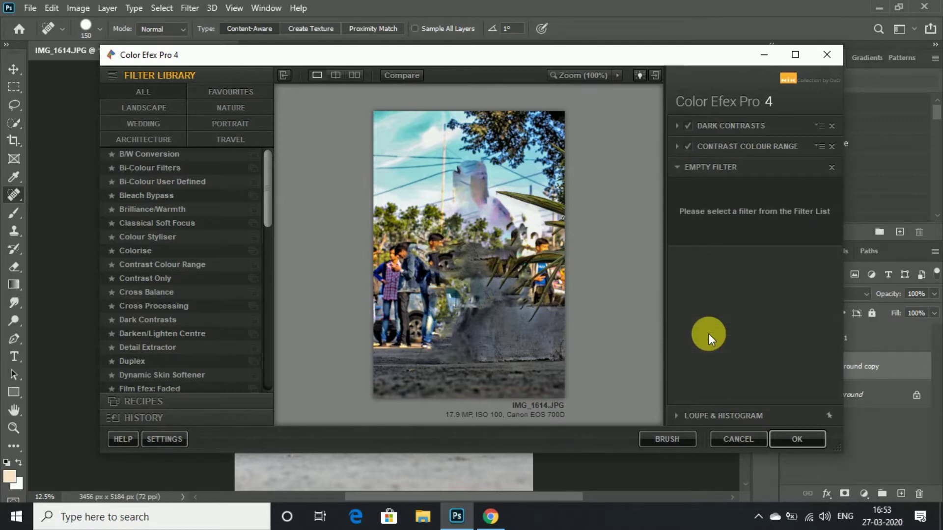
drag(276, 190, 281, 269)
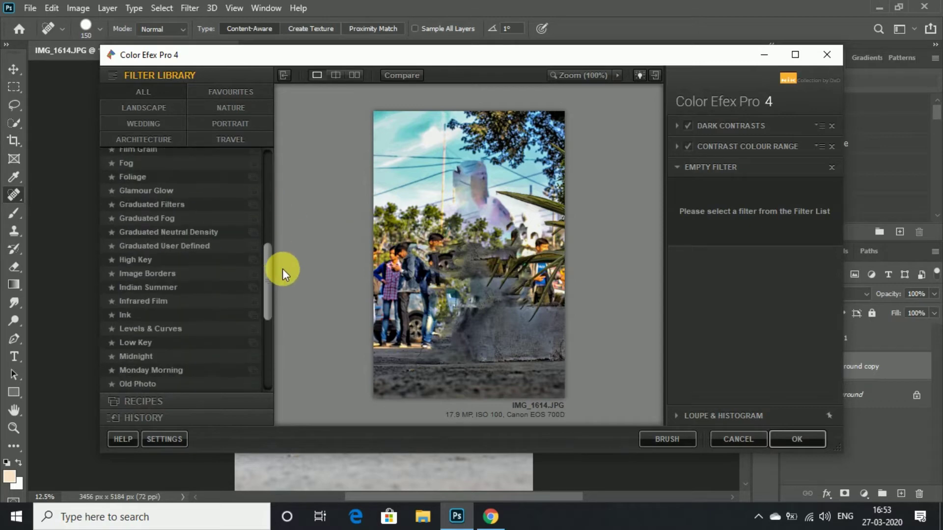
click(190, 287)
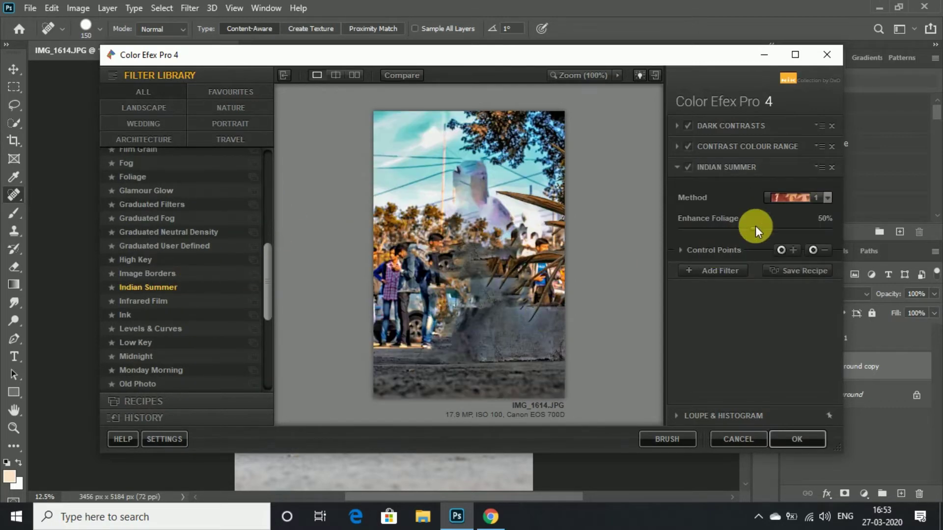
drag(770, 226, 714, 230)
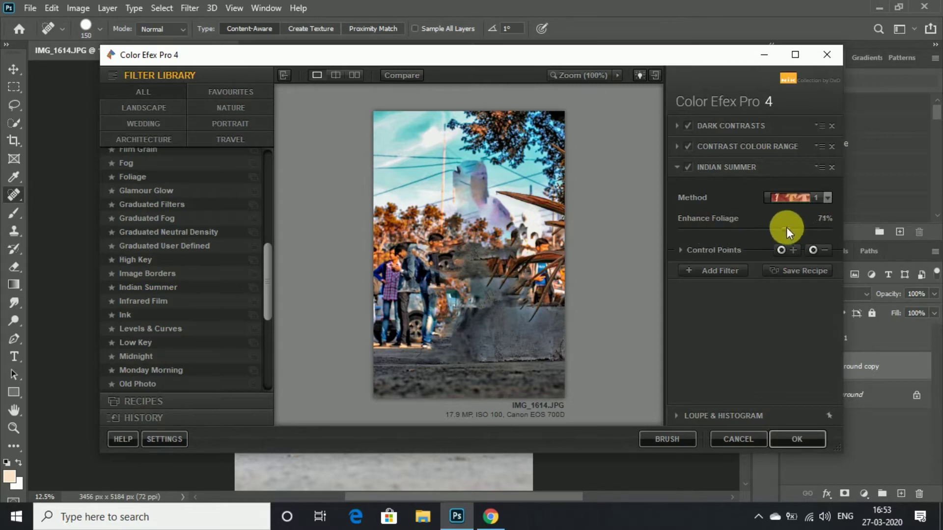
click(827, 197)
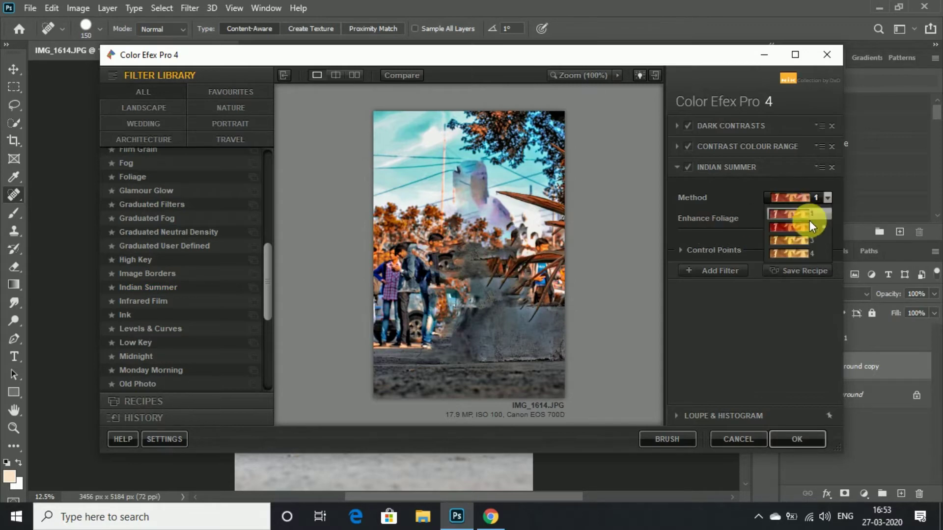
click(800, 216)
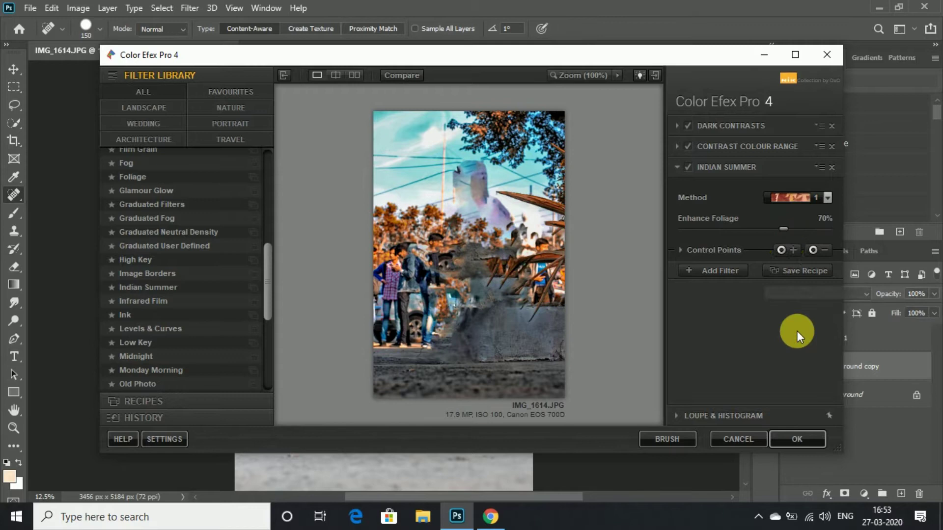
click(792, 438)
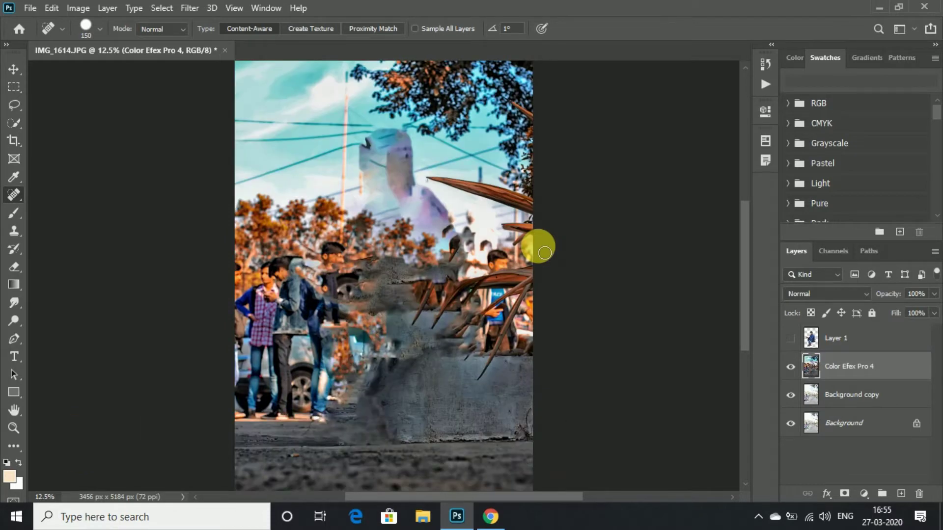
Toggle Layer 1's visibility to compare the grade, leaving Layer 1 hidden
click(790, 338)
click(802, 338)
click(802, 338)
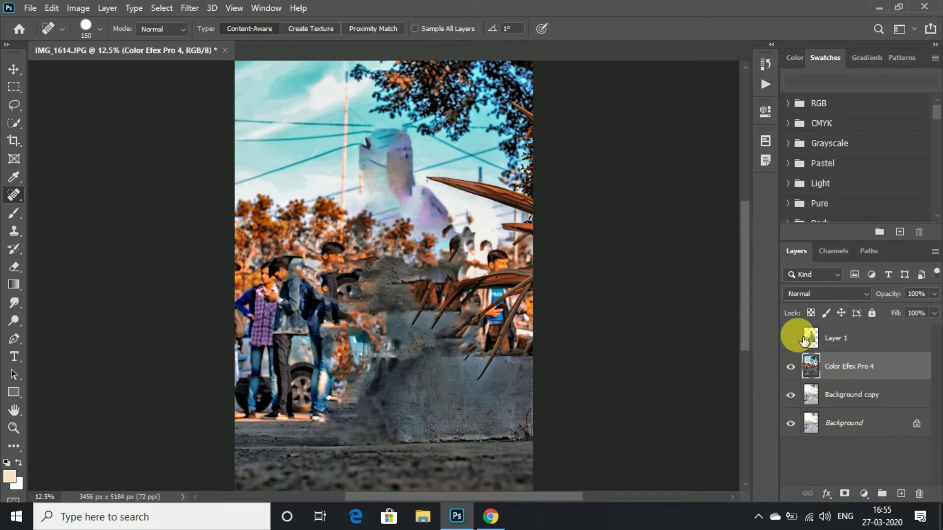
click(190, 8)
Start a Tilt-Shift blur, move the sharp band lower and raise Blur to about 92 px
mouse_move(258, 180)
click(393, 202)
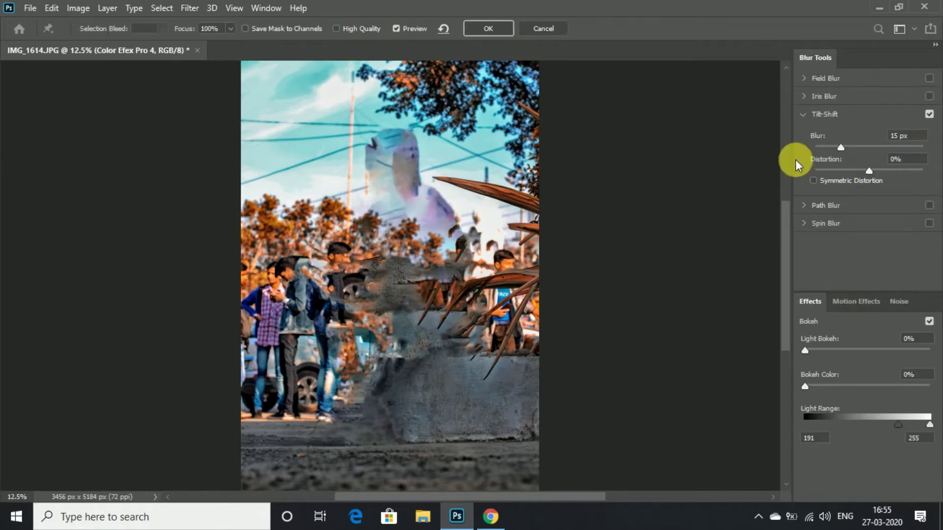
drag(841, 146, 857, 146)
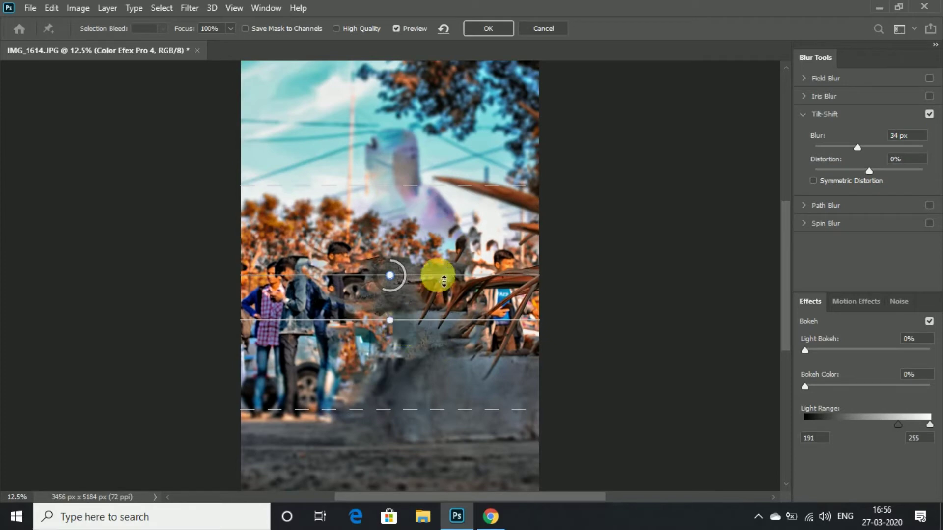
mouse_move(428, 312)
mouse_down()
mouse_move(430, 490)
mouse_move(443, 484)
mouse_up()
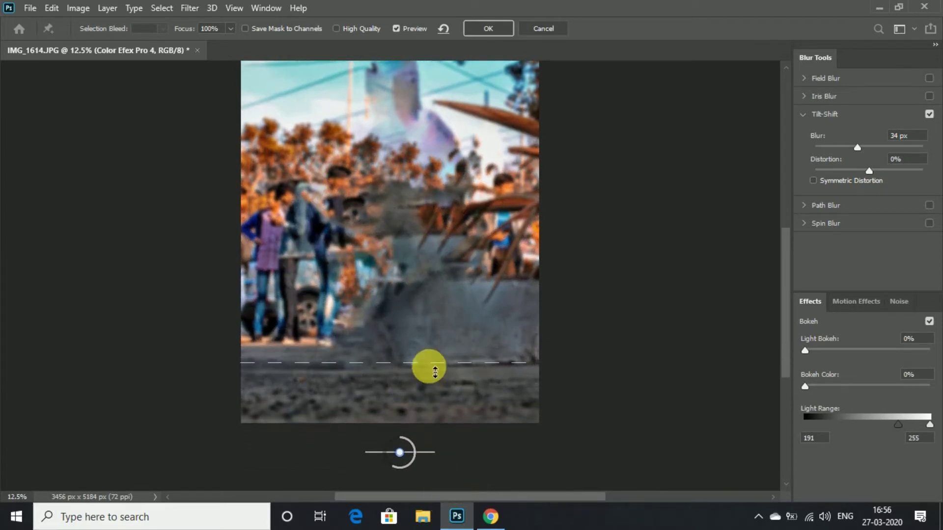
drag(787, 311, 789, 269)
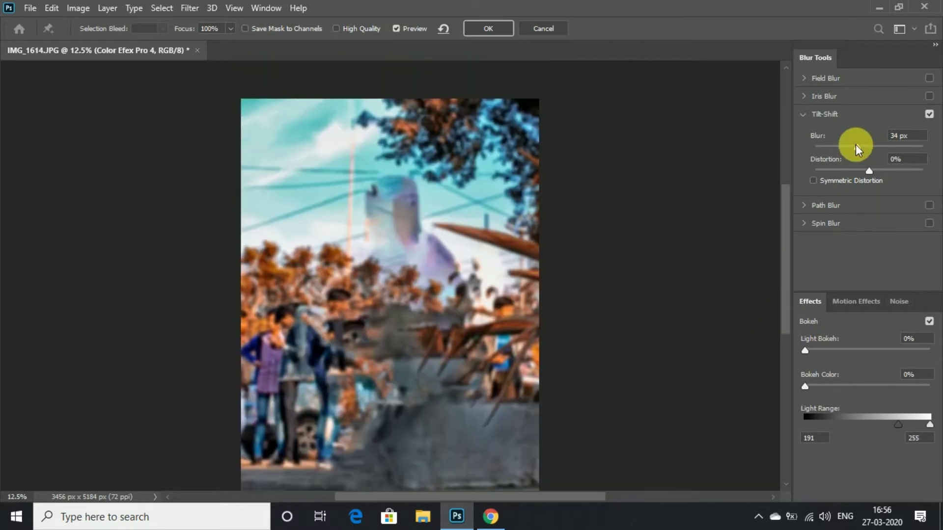
drag(856, 144, 870, 149)
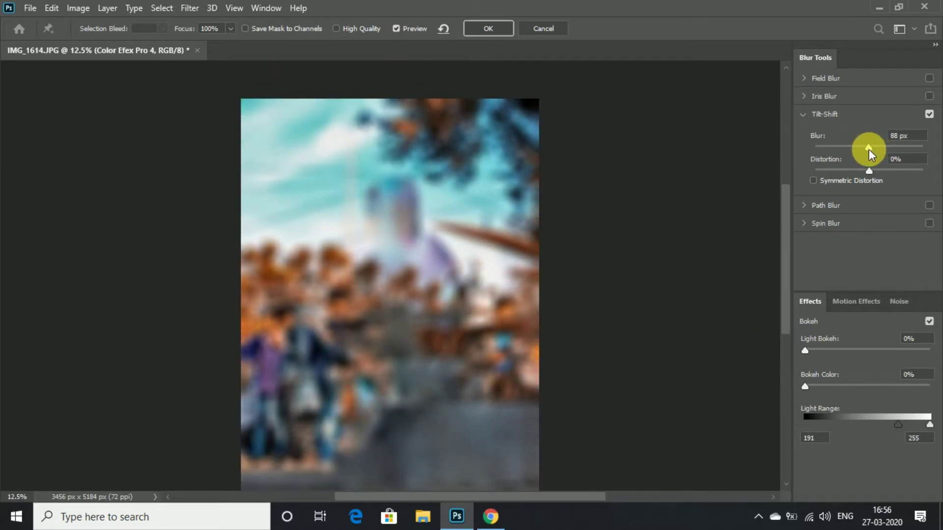
click(867, 149)
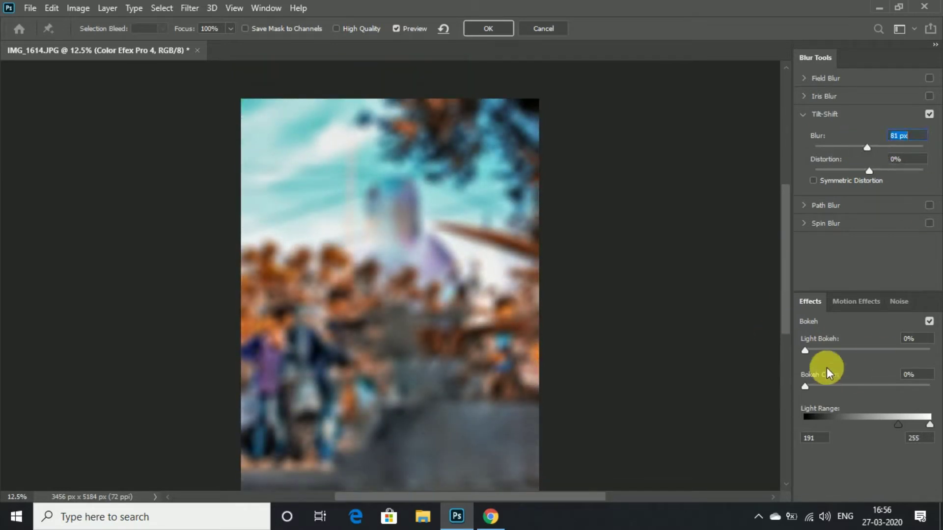
Set Light Bokeh to 22% and Light Range to 191–231, then apply the blur
mouse_move(836, 350)
mouse_down()
mouse_move(846, 348)
mouse_move(837, 350)
mouse_up()
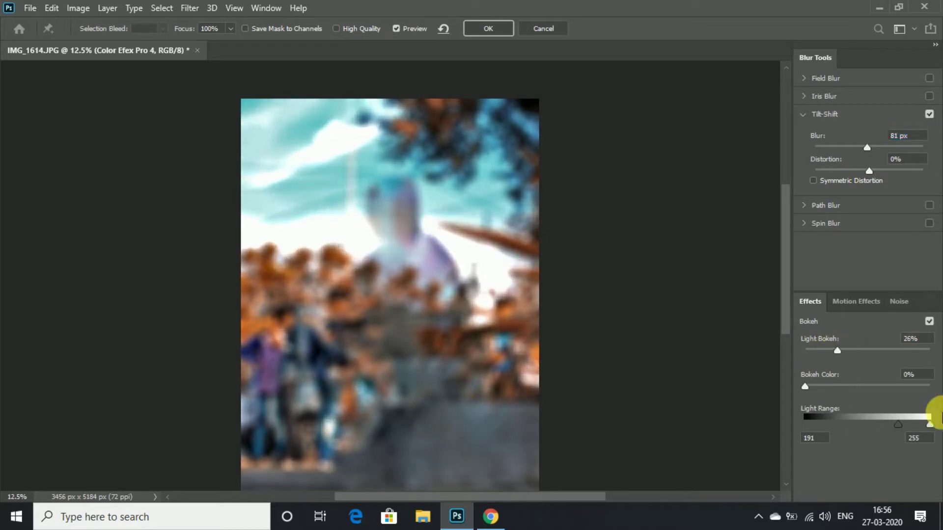
mouse_move(804, 386)
mouse_down()
mouse_move(835, 385)
mouse_move(792, 385)
mouse_up()
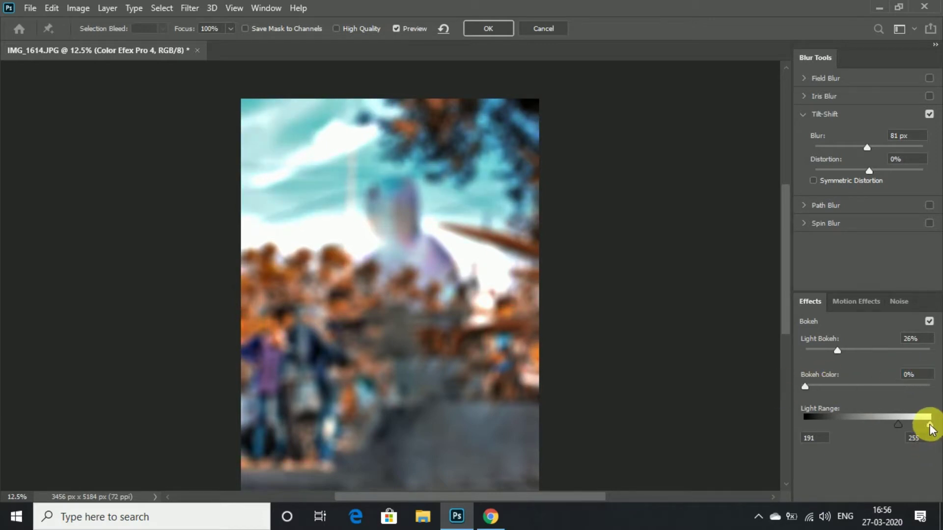
drag(931, 428, 921, 429)
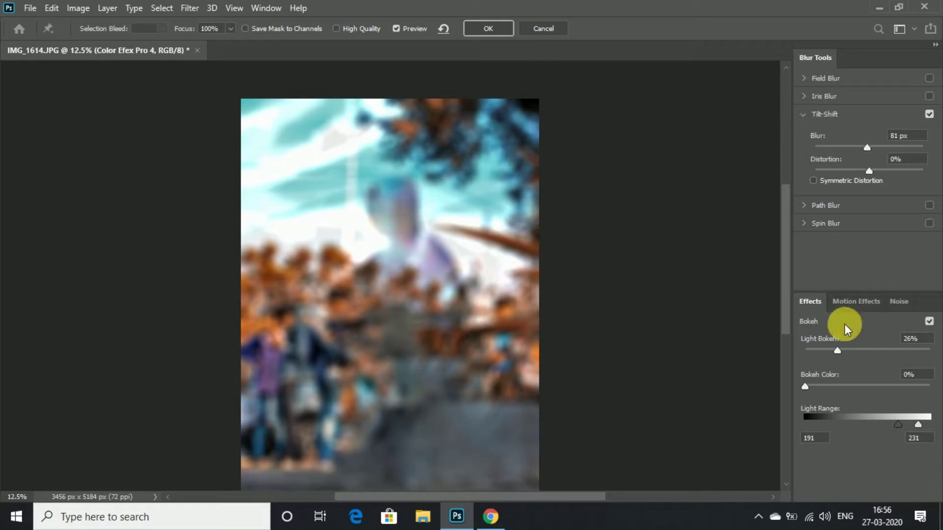
drag(837, 350, 830, 349)
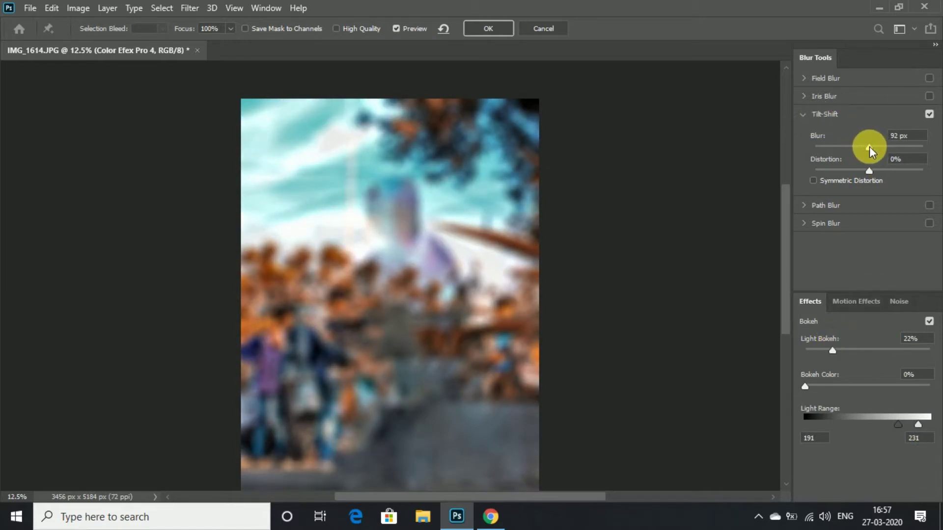
click(487, 28)
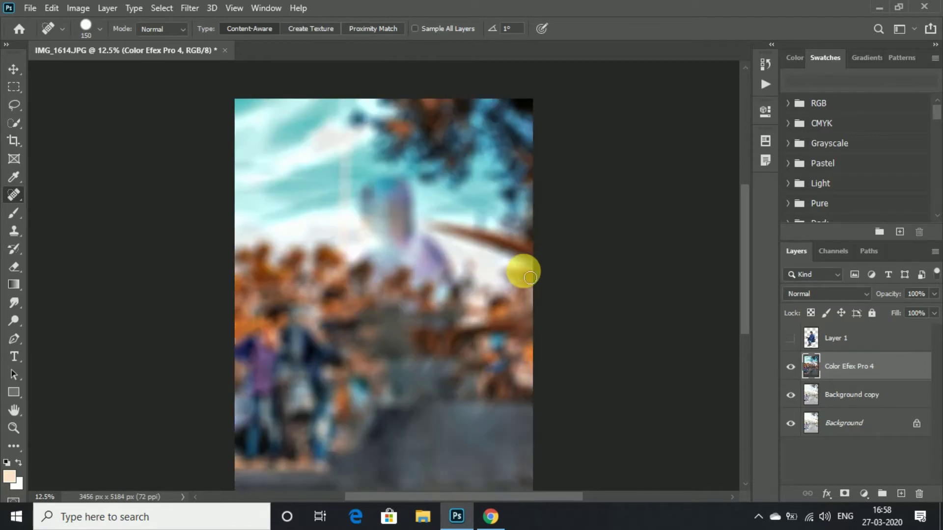
Show Layer 1 so the sharp man sits over the blurred street, then select layers and undo
click(791, 338)
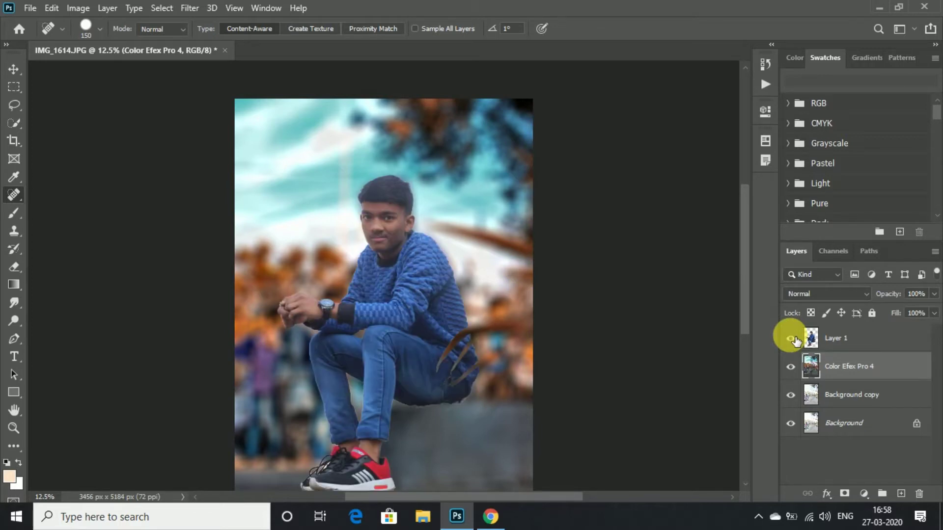
click(908, 328)
click(864, 378)
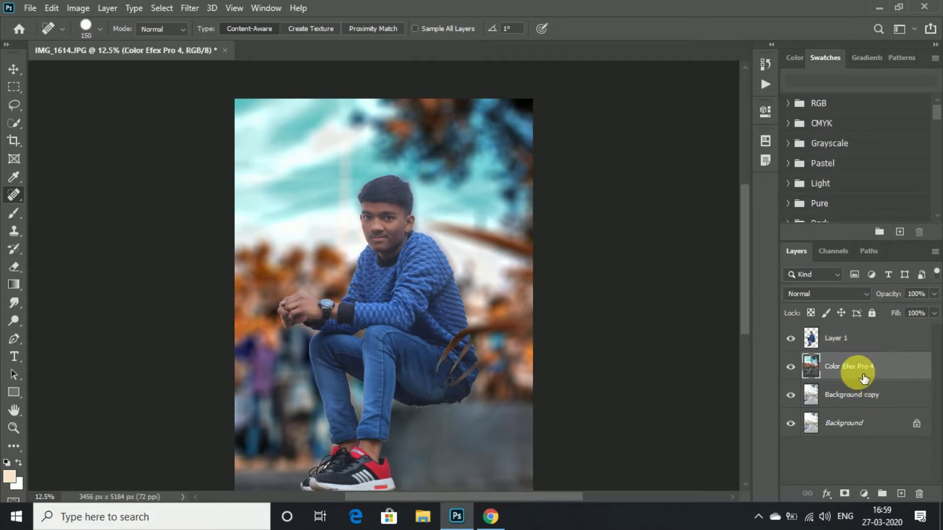
click(51, 8)
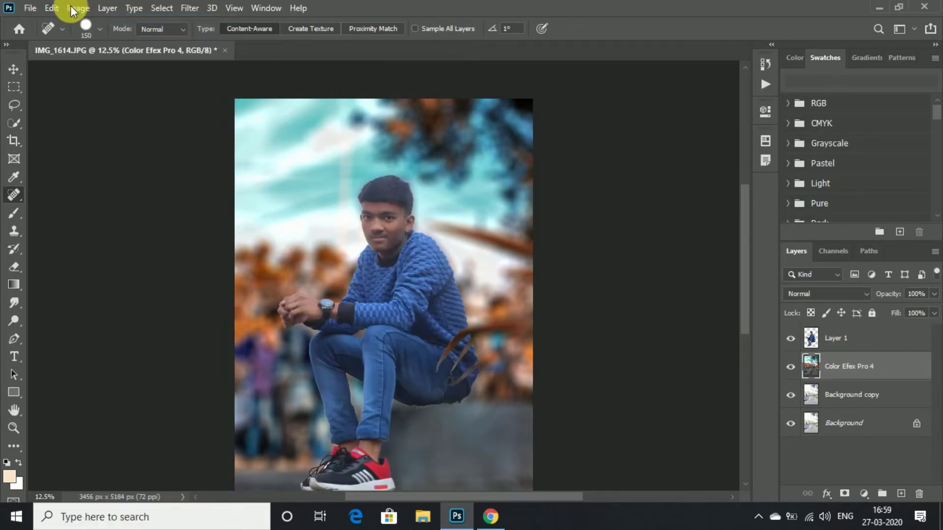
click(51, 8)
Undo the previous tilt-shift blur through Edit > Undo
click(81, 21)
click(51, 8)
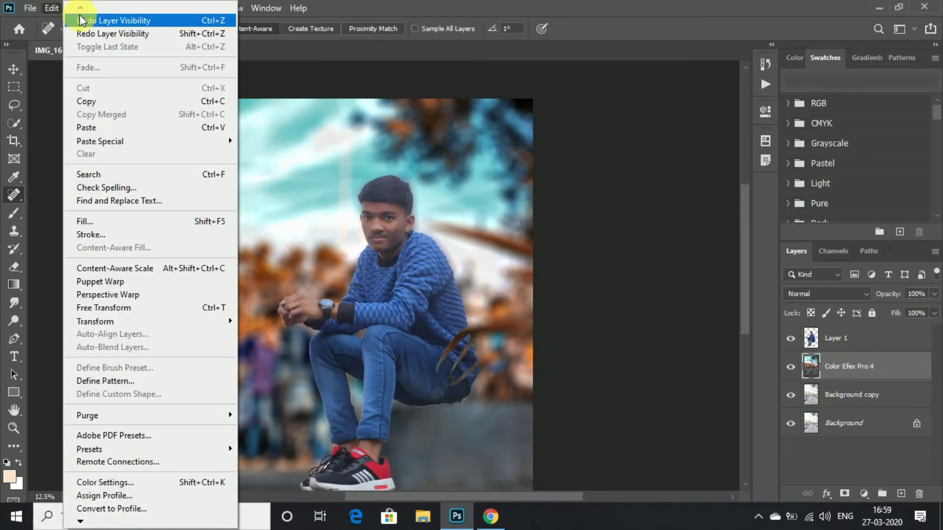
click(81, 20)
Reapply Tilt-Shift with the sharp band moved toward the ground and Blur at 57 px
click(52, 8)
click(189, 8)
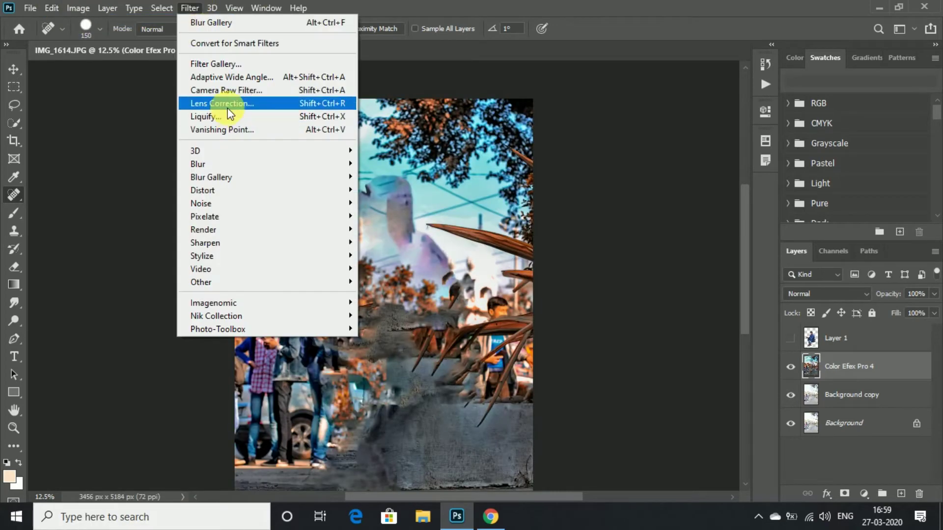
click(401, 216)
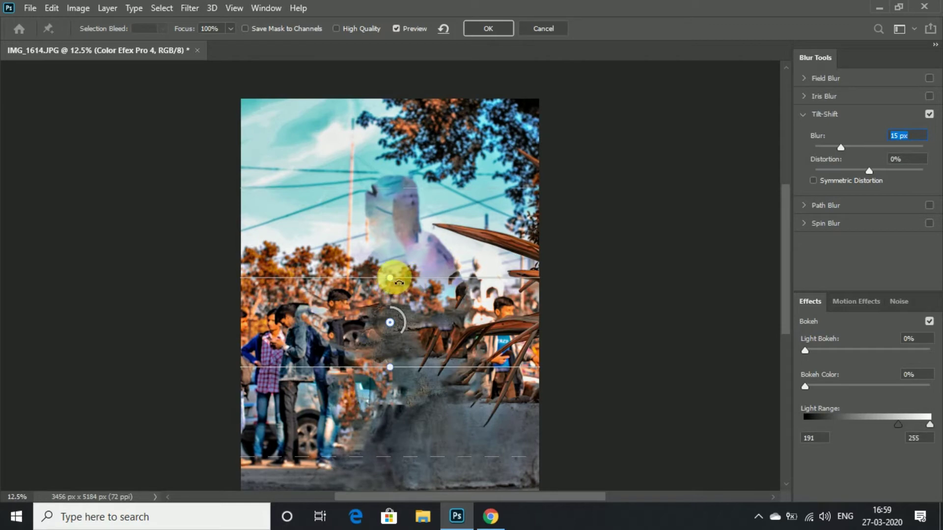
mouse_move(392, 278)
mouse_down()
mouse_move(400, 328)
mouse_move(409, 281)
mouse_up()
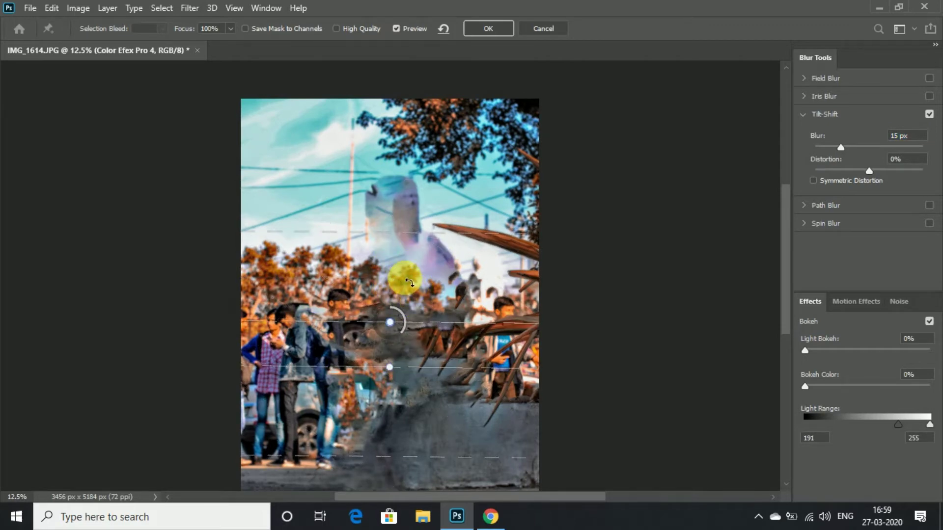
drag(426, 342, 432, 475)
drag(842, 147, 862, 147)
drag(804, 350, 817, 350)
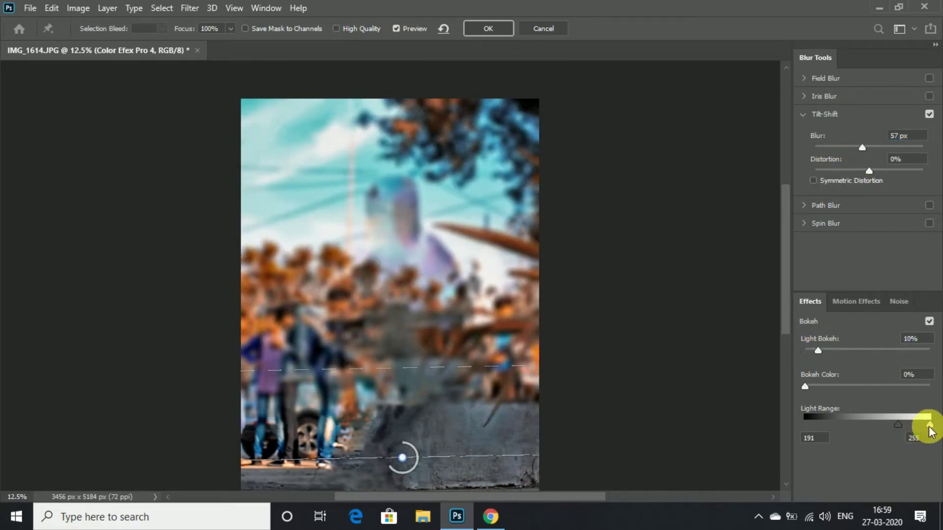
click(489, 28)
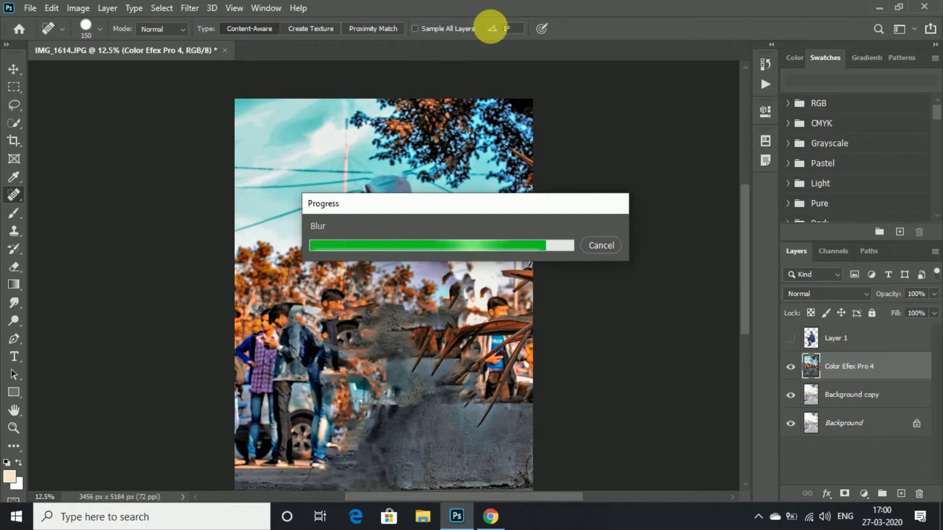
Duplicate Layer 1 and tone the copy in Camera Raw with Highlights -38 and Clarity +25
click(791, 339)
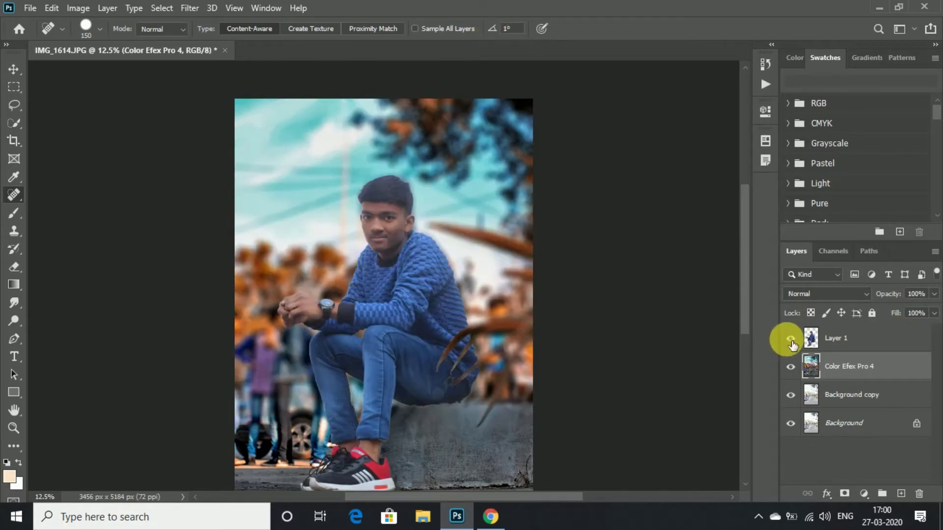
drag(867, 338, 901, 494)
click(189, 8)
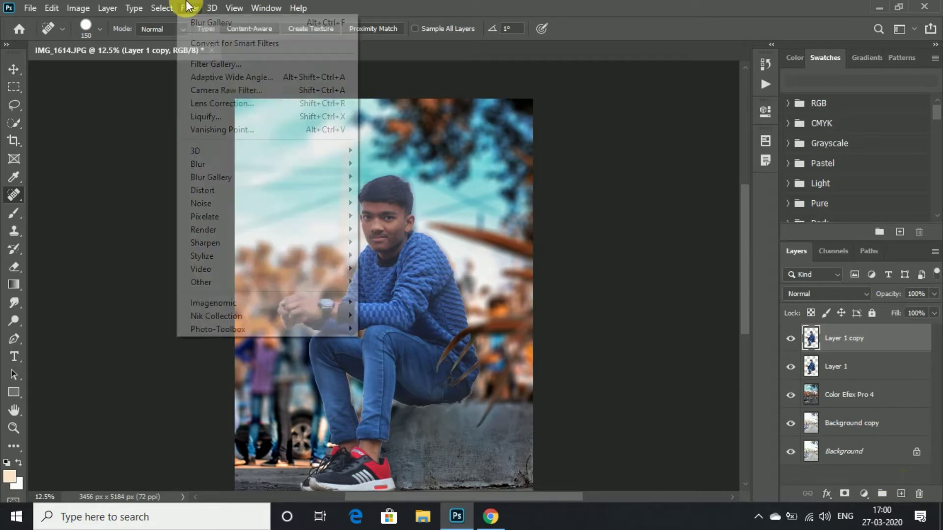
click(249, 92)
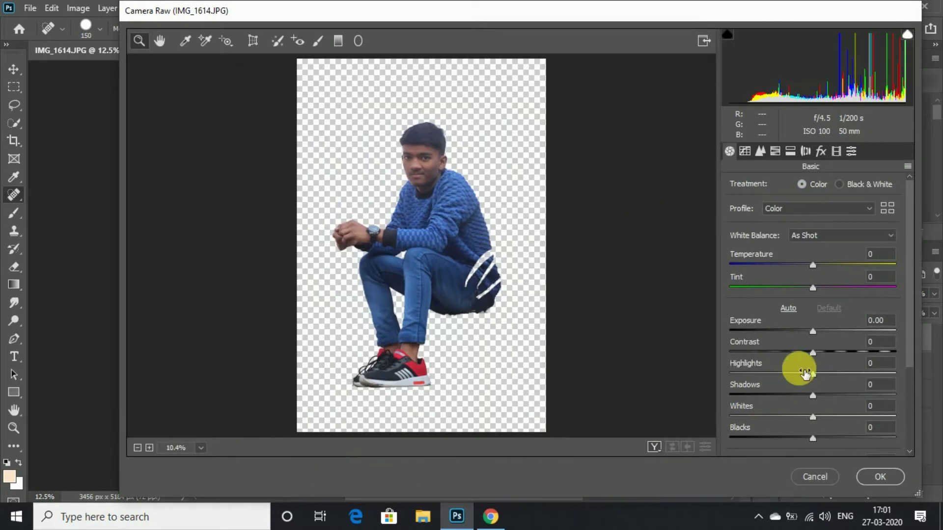
drag(797, 373, 783, 375)
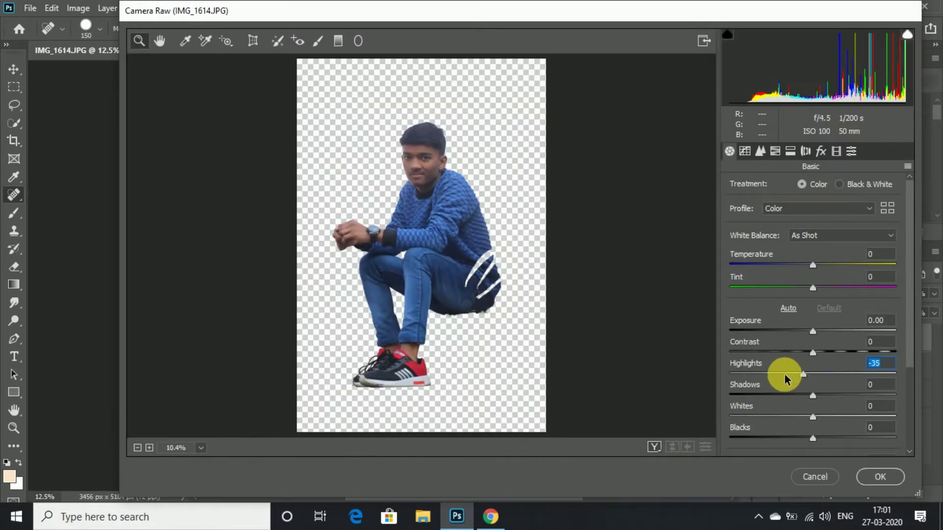
scroll(824, 431, down, 2)
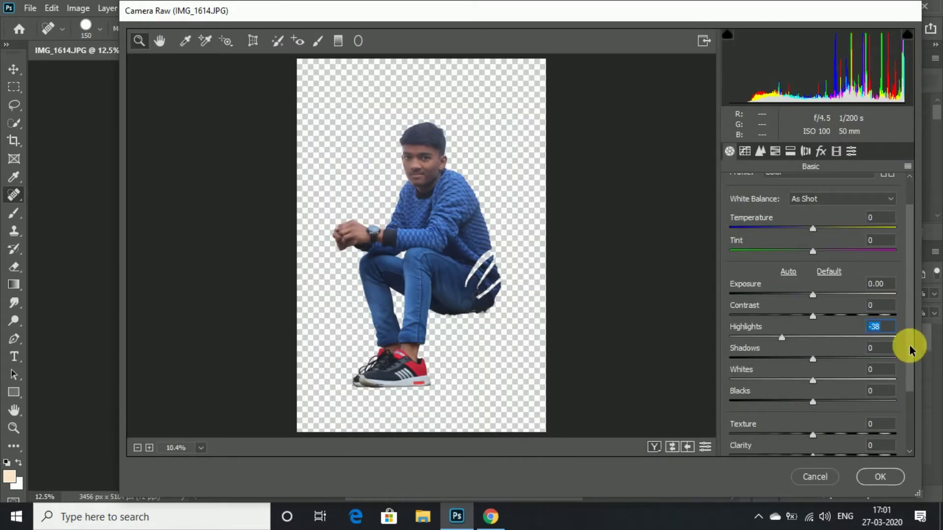
drag(822, 437, 836, 437)
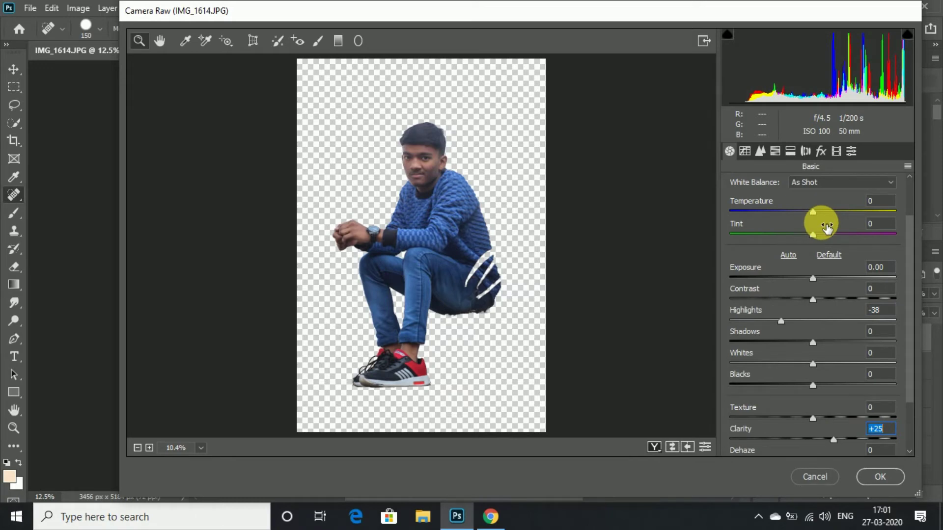
click(889, 477)
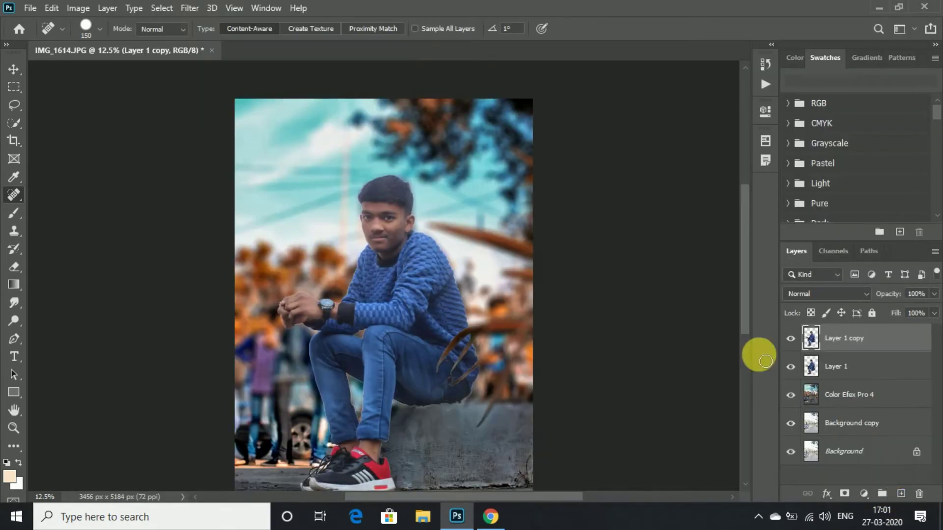
click(790, 338)
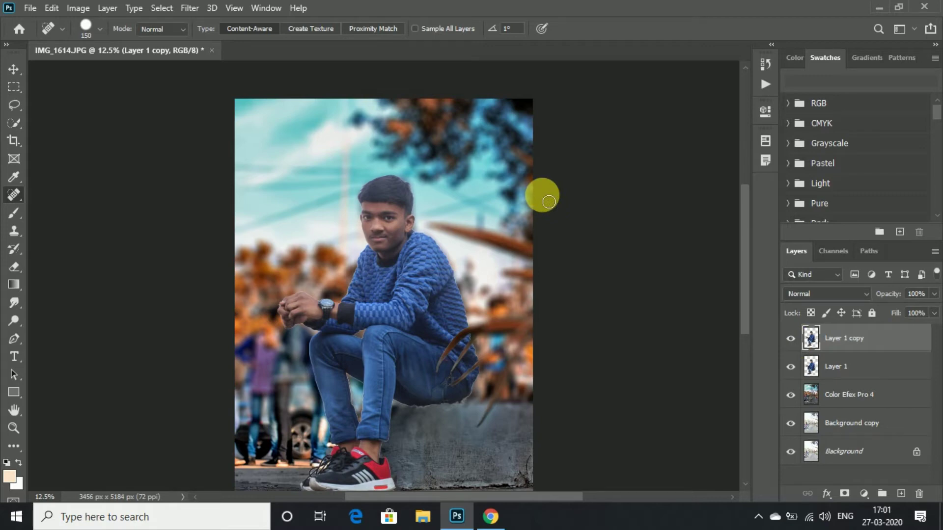
click(190, 8)
mouse_move(216, 316)
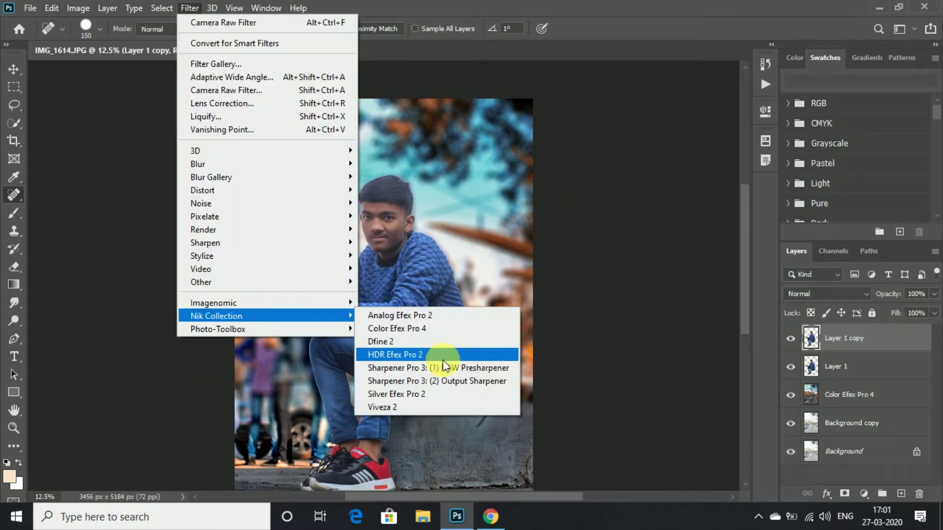
Launch Color Efex Pro 4 on the subject copy and zoom into the preview
click(444, 360)
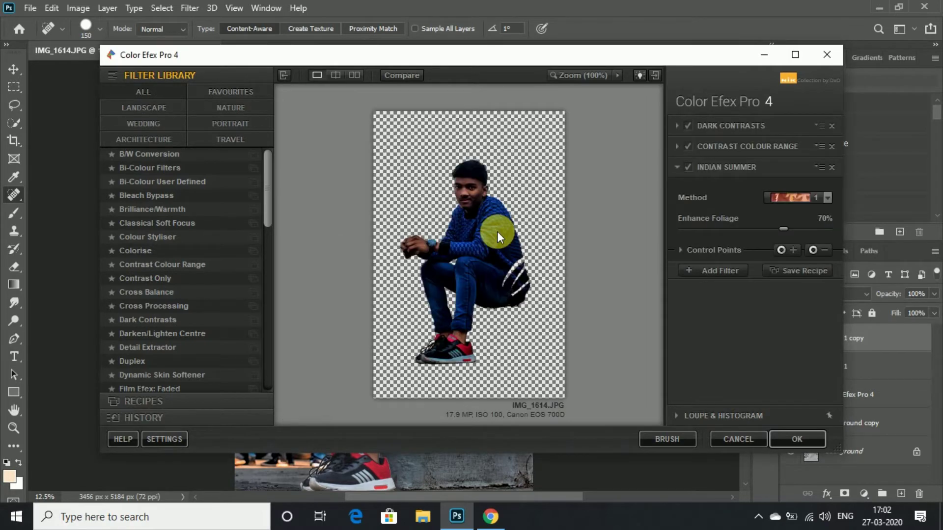
click(595, 229)
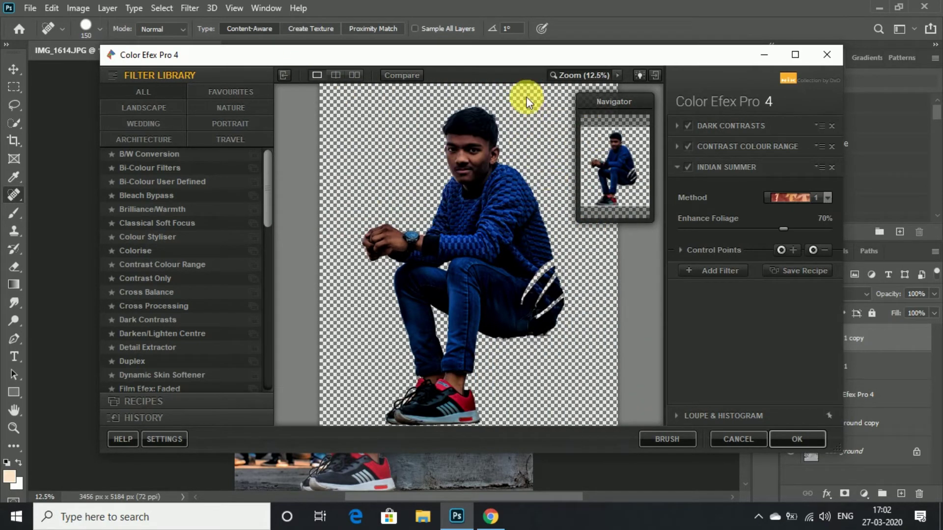
Remove Indian Summer and Contrast Colour Range, zoom to 25%, and place a control point beside the face
click(832, 148)
click(617, 75)
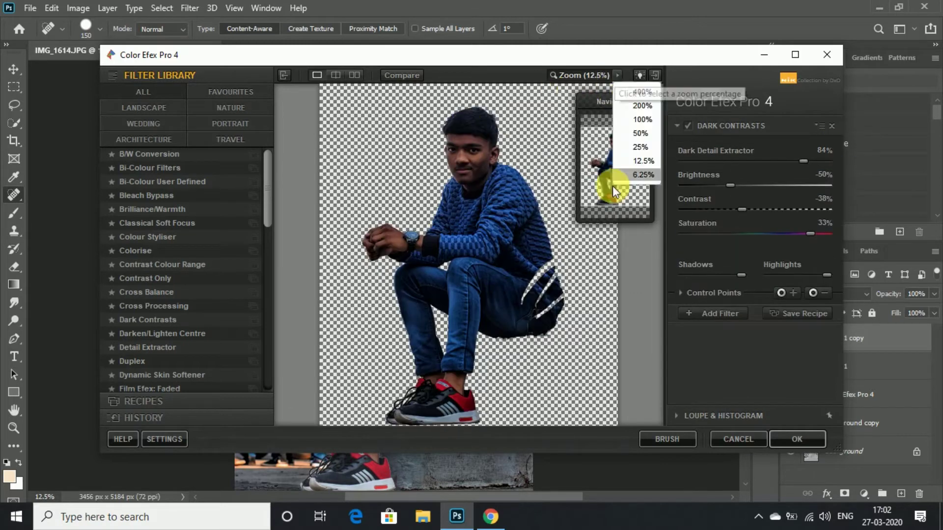
click(628, 147)
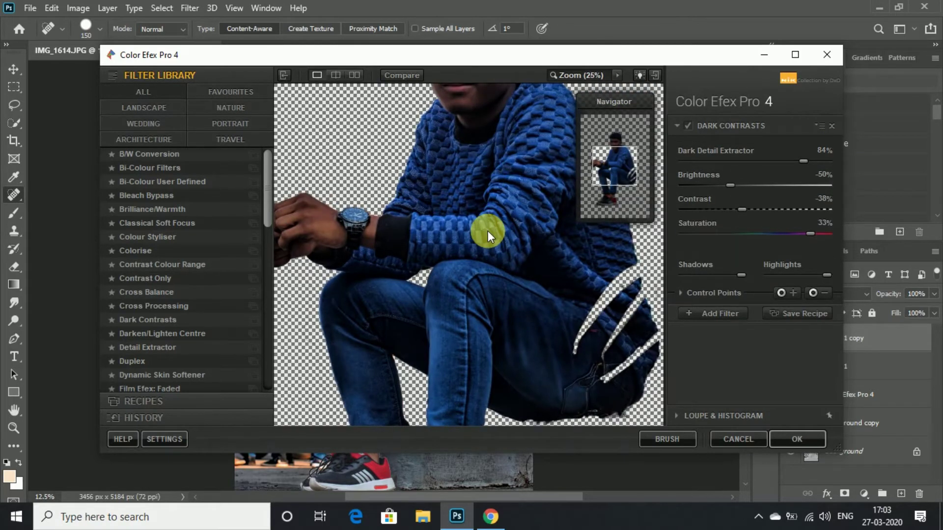
click(611, 136)
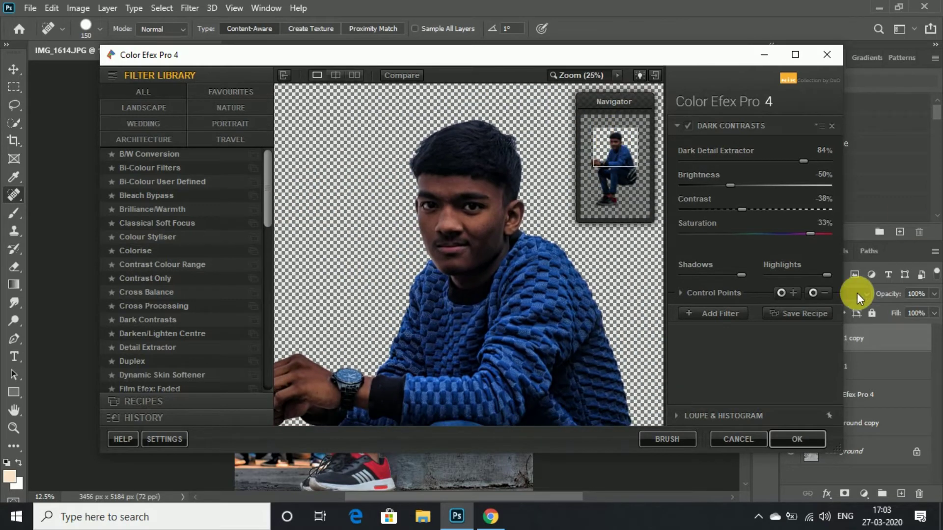
click(813, 292)
click(474, 231)
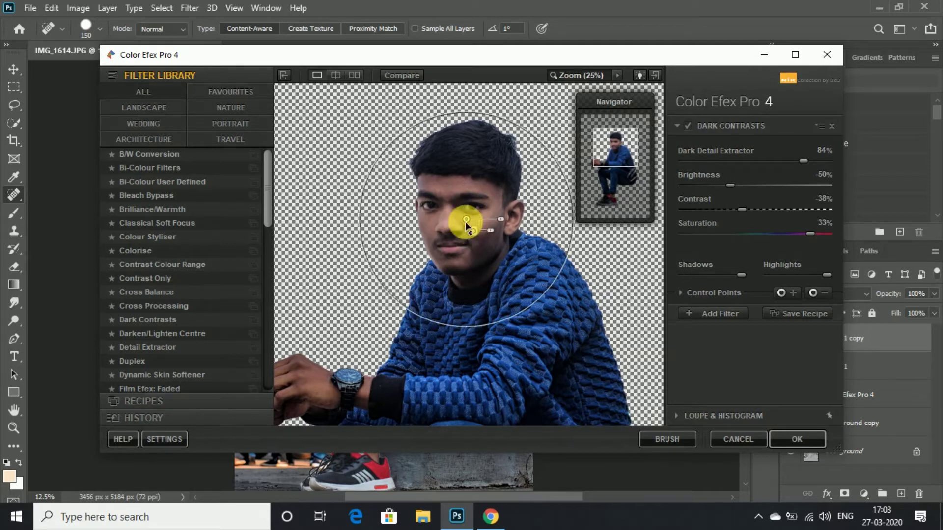
mouse_move(466, 219)
mouse_down()
mouse_move(503, 182)
mouse_move(464, 213)
mouse_move(510, 230)
mouse_move(498, 215)
mouse_move(462, 222)
mouse_up()
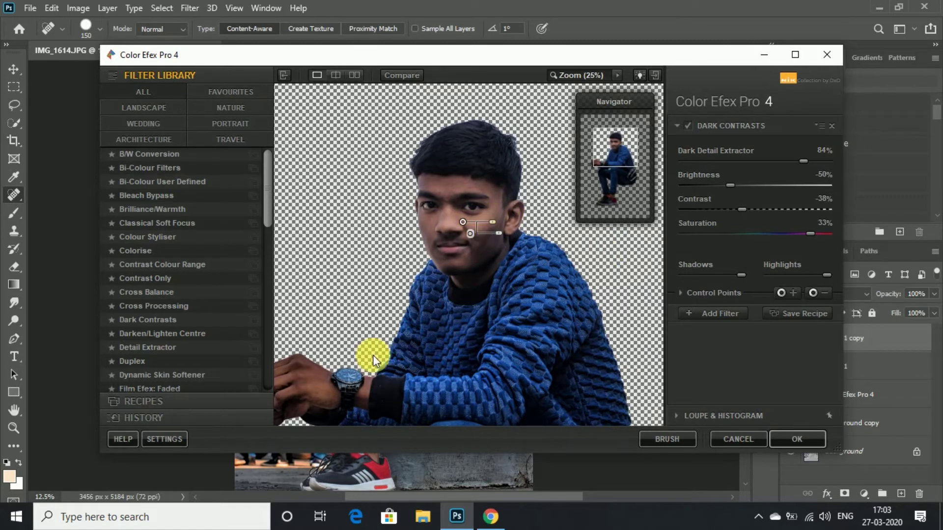
Add Dark Contrasts control points on the hand, face and hair, enlarging the hair point's reach
drag(609, 148, 599, 166)
click(792, 293)
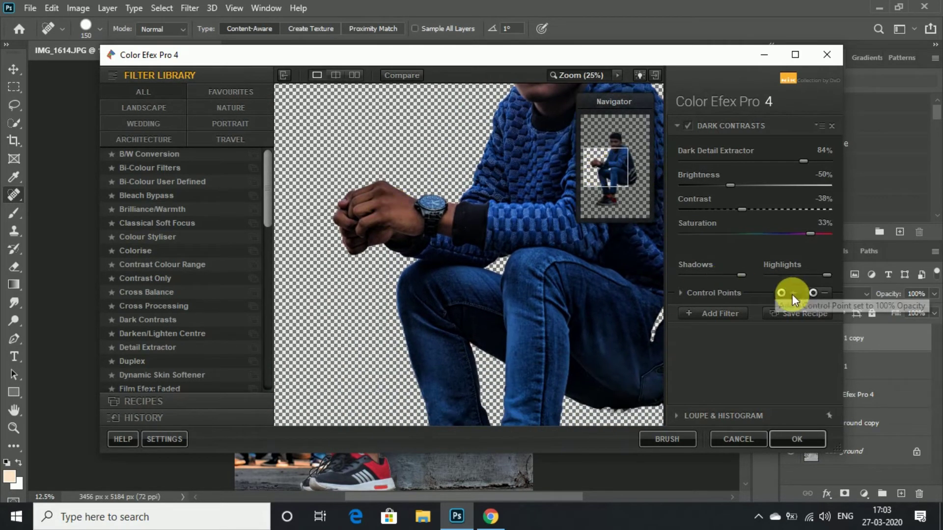
click(388, 216)
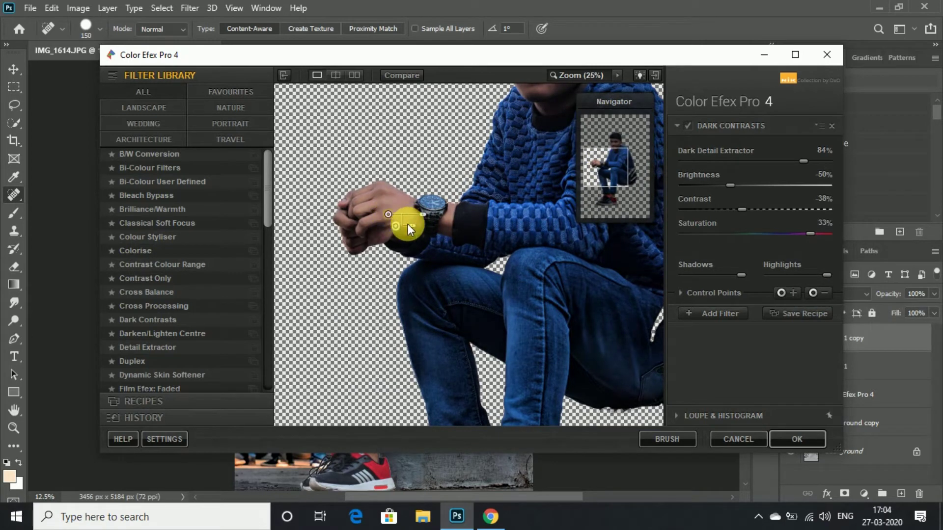
mouse_move(429, 216)
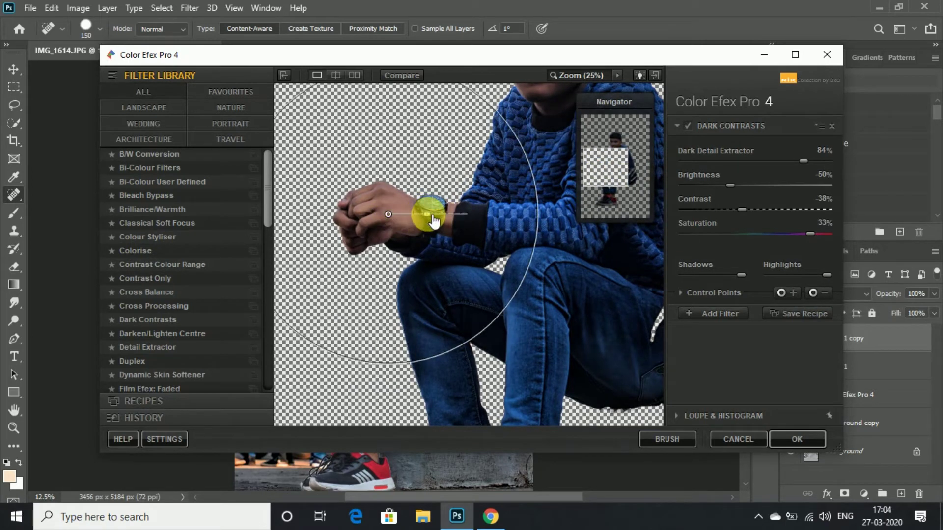
drag(613, 146, 628, 186)
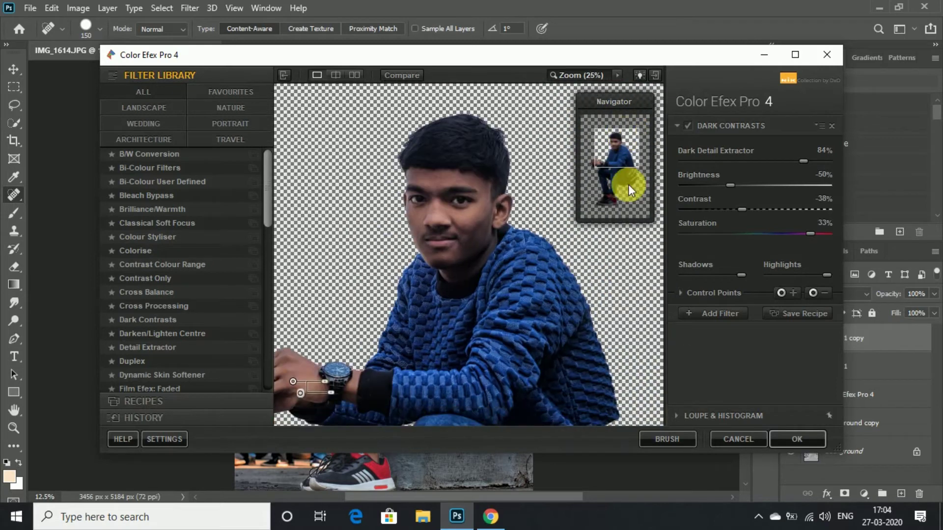
click(450, 216)
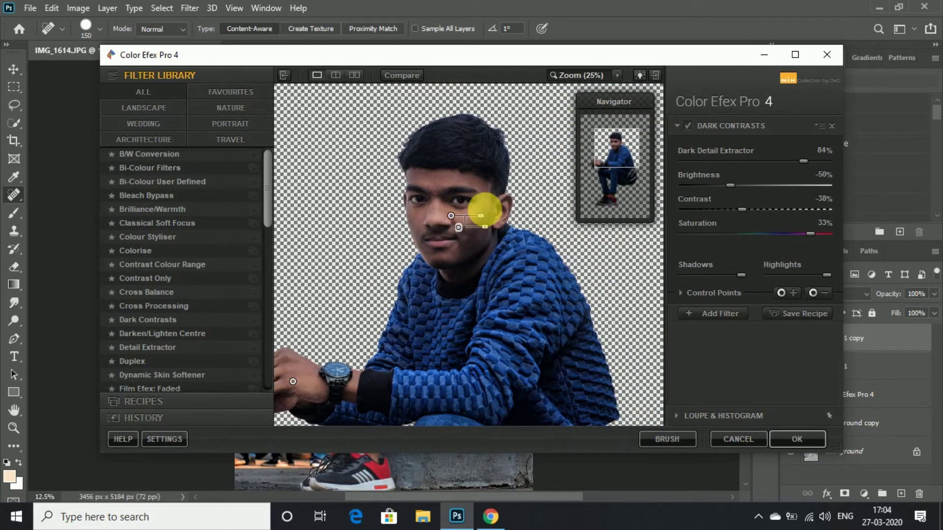
click(813, 293)
click(476, 154)
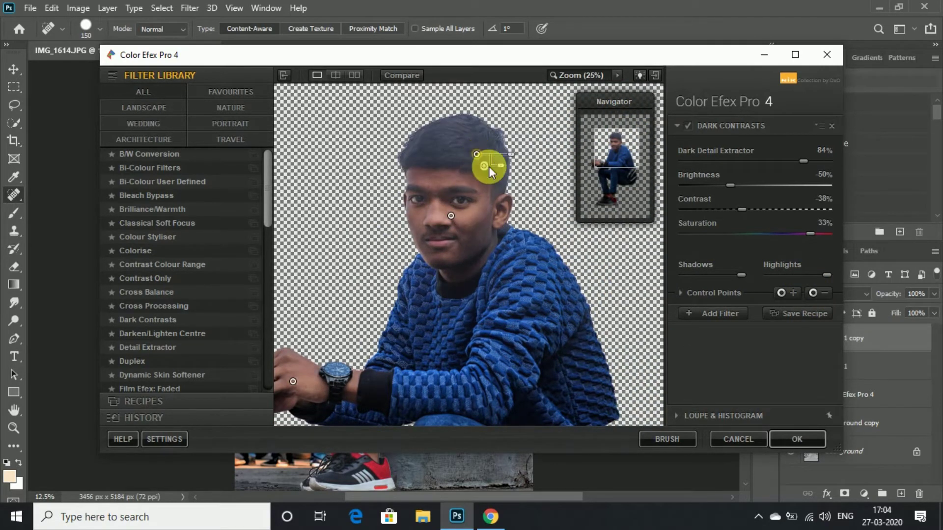
mouse_move(491, 169)
mouse_down()
mouse_move(516, 158)
mouse_move(457, 149)
mouse_up()
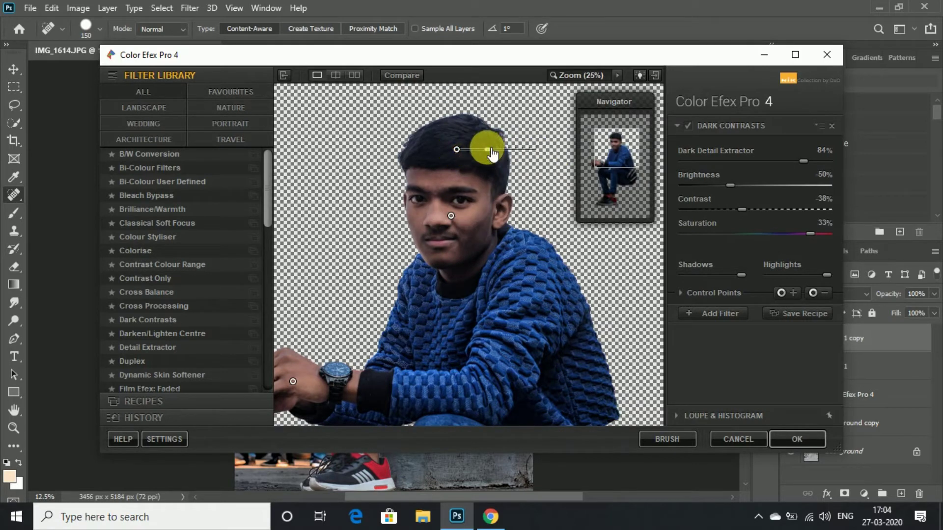
Zoom out and fine-tune Dark Contrasts brightness, comparing the effect off and on
key(ctrl+minus)
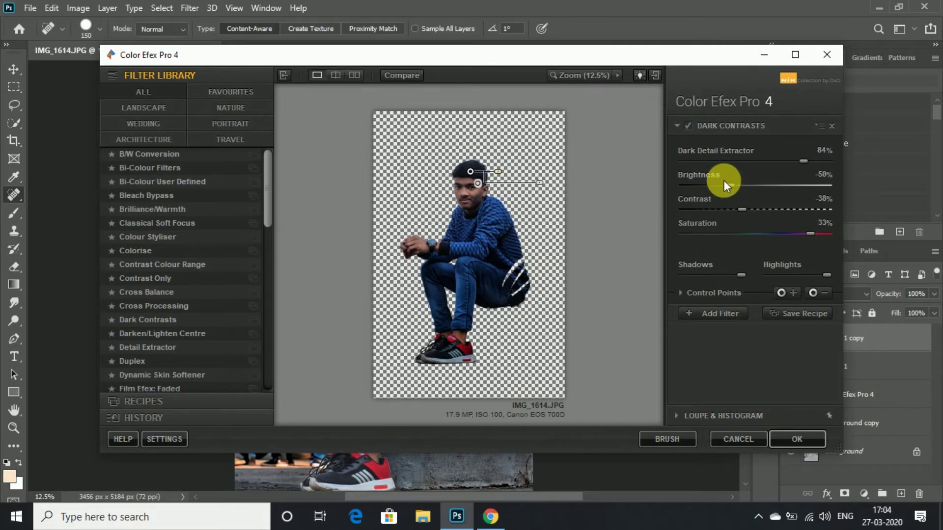
mouse_move(724, 185)
mouse_down()
mouse_move(701, 184)
mouse_move(732, 185)
mouse_up()
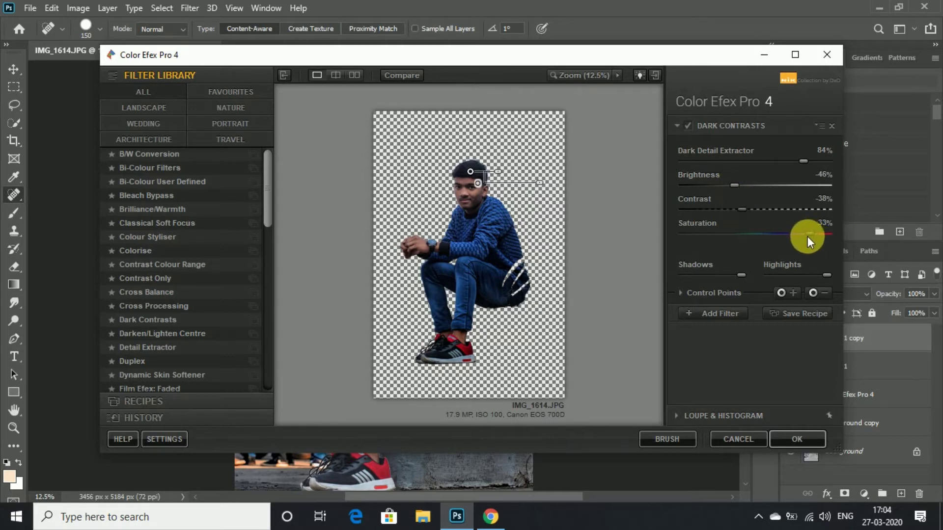
click(687, 125)
mouse_move(741, 275)
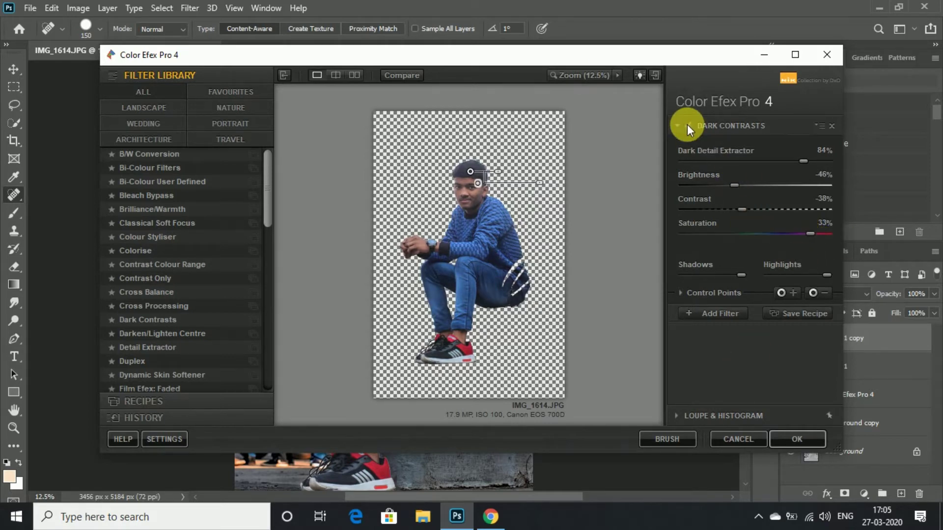
click(687, 125)
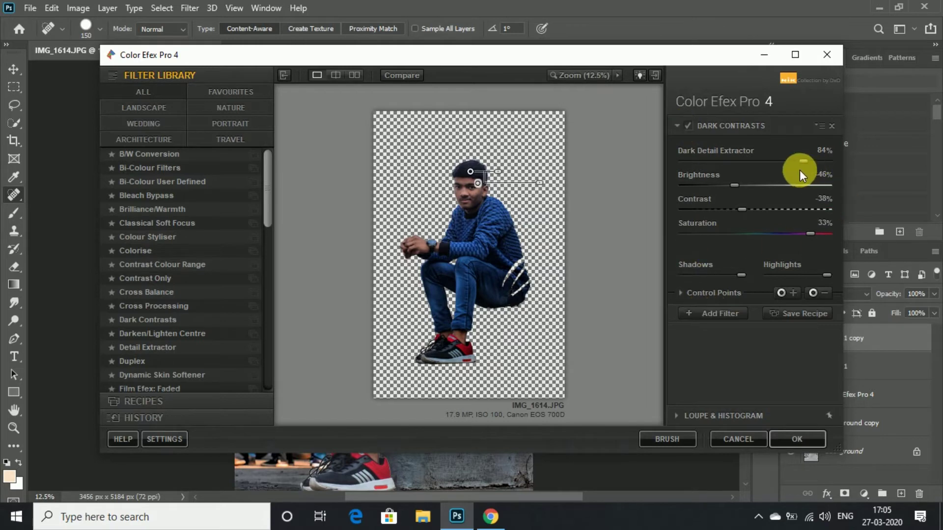
drag(735, 182, 731, 184)
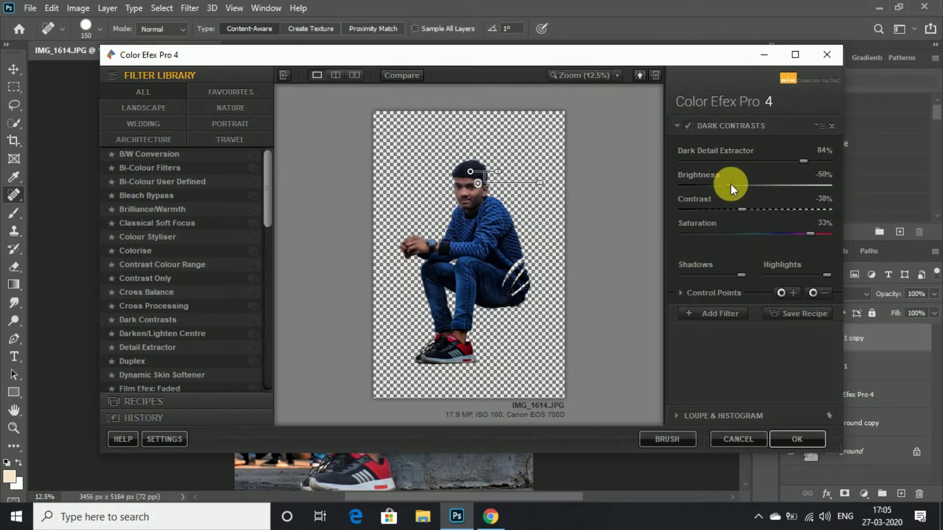
Add a Contrast Colour Range filter and shift its Colour to 86°
click(717, 311)
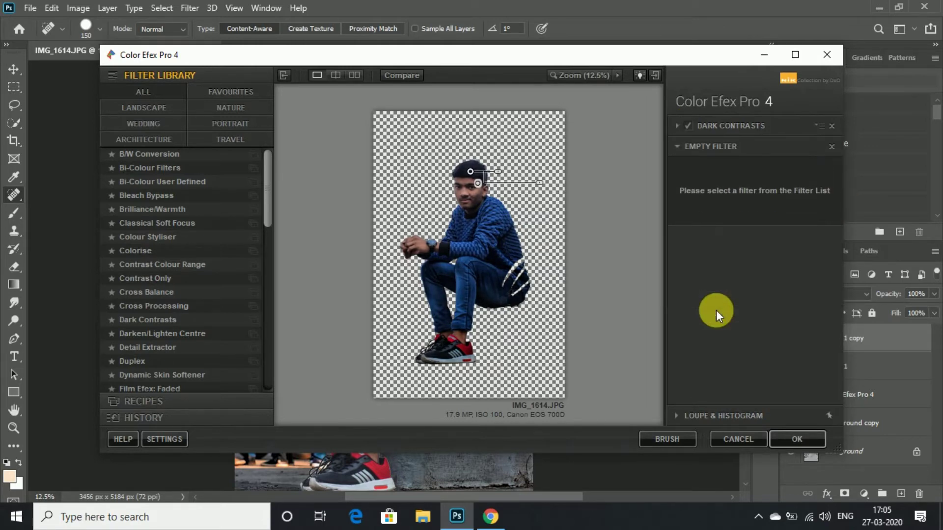
click(161, 264)
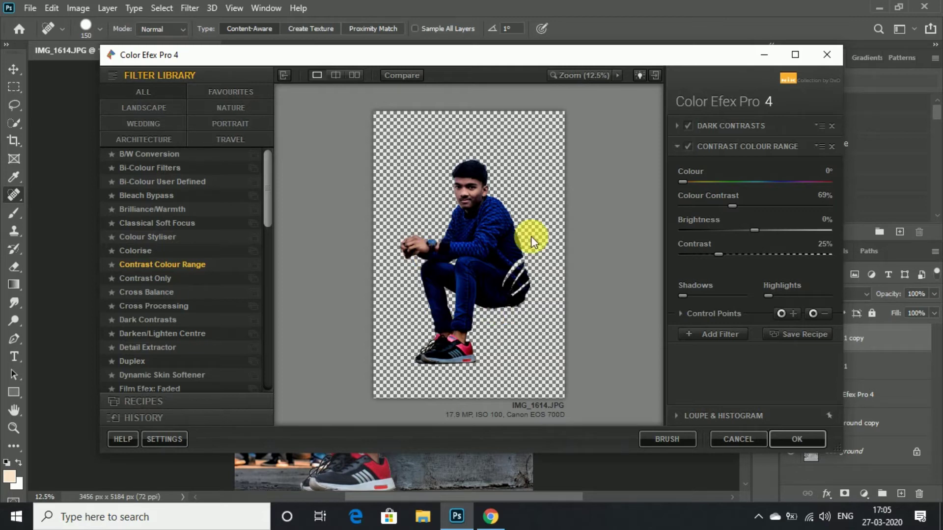
mouse_move(690, 181)
mouse_down()
mouse_move(764, 183)
mouse_move(719, 184)
mouse_up()
drag(407, 140, 579, 261)
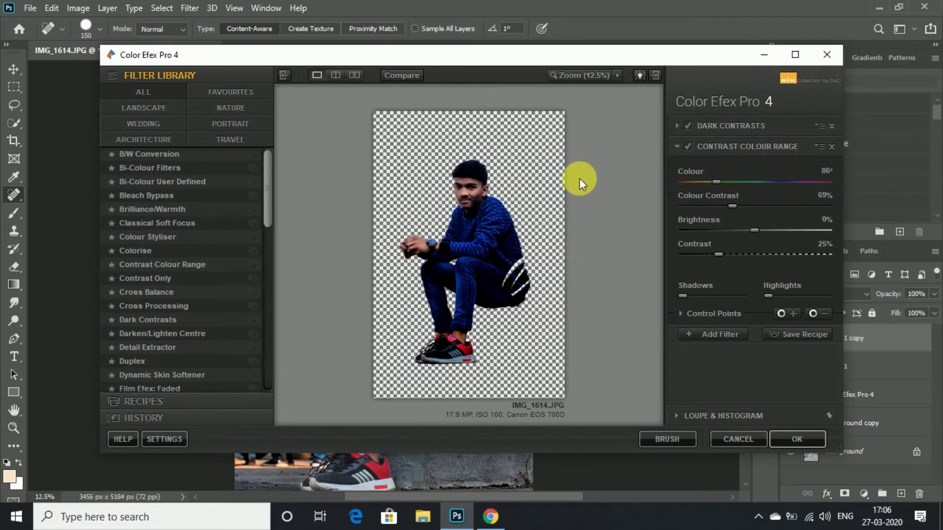
click(614, 155)
click(759, 131)
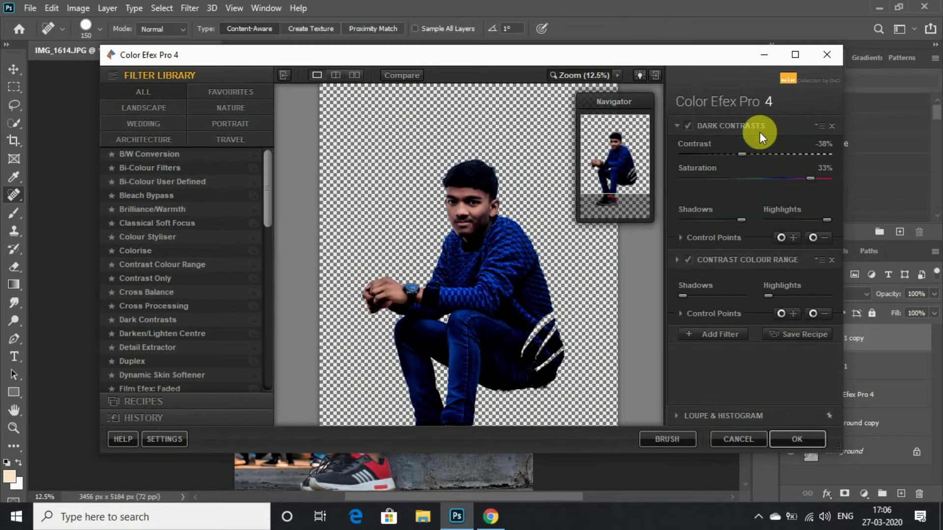
mouse_move(470, 210)
mouse_down()
mouse_move(469, 179)
mouse_move(390, 292)
mouse_up()
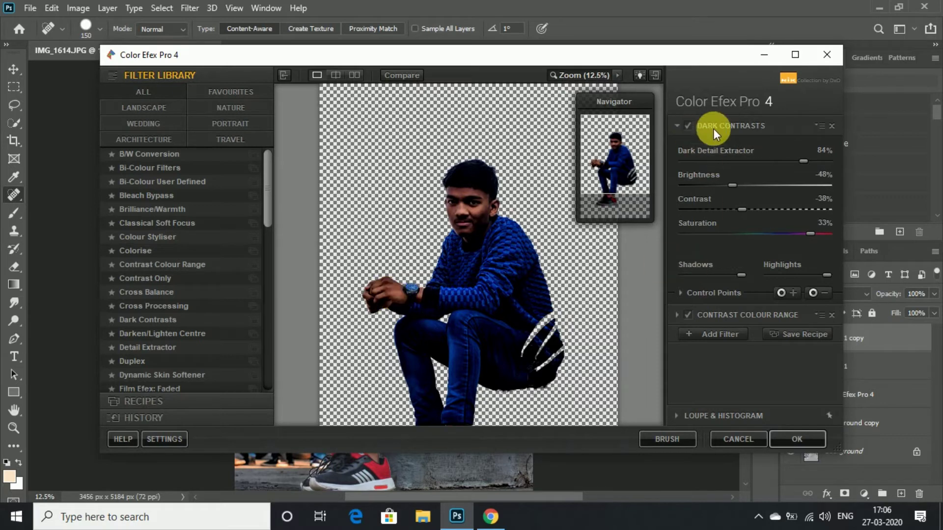
Set Colour Contrast to 7% and Contrast to 6%, then add an empty filter slot
click(715, 315)
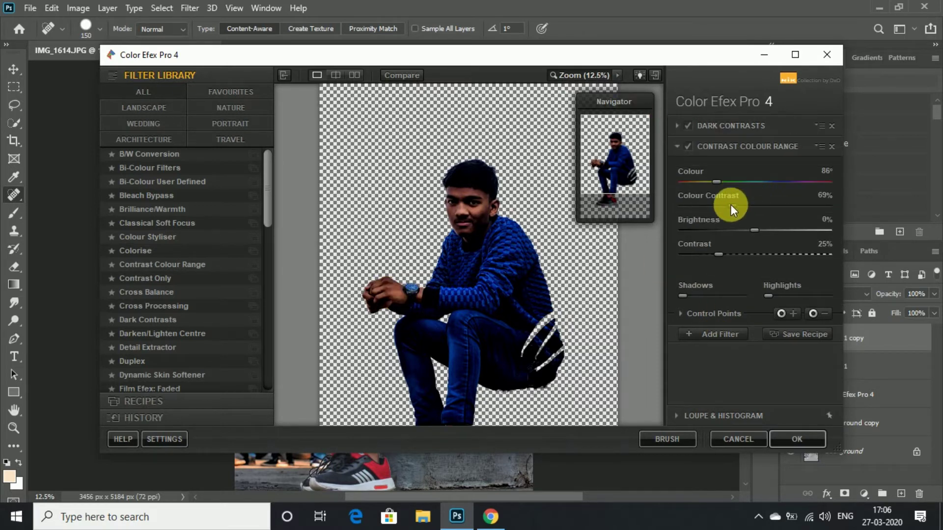
drag(685, 203, 687, 205)
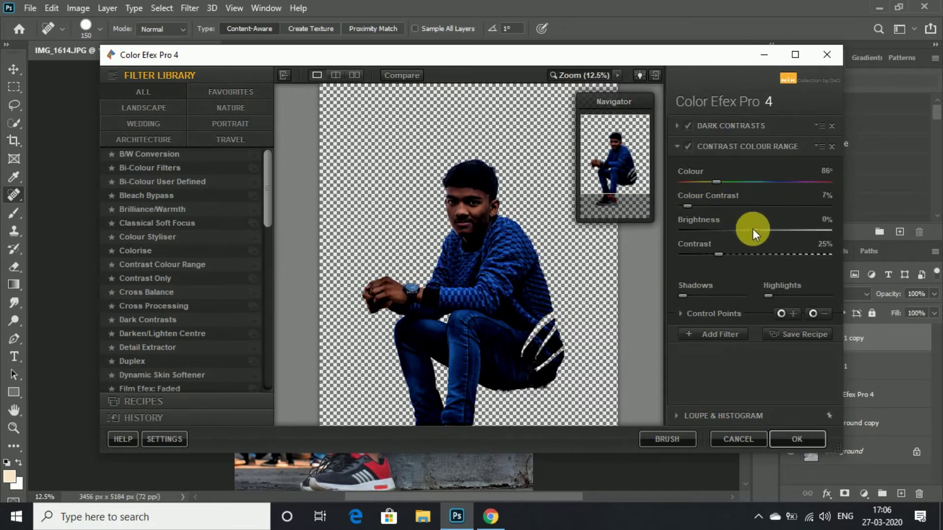
drag(718, 251, 692, 250)
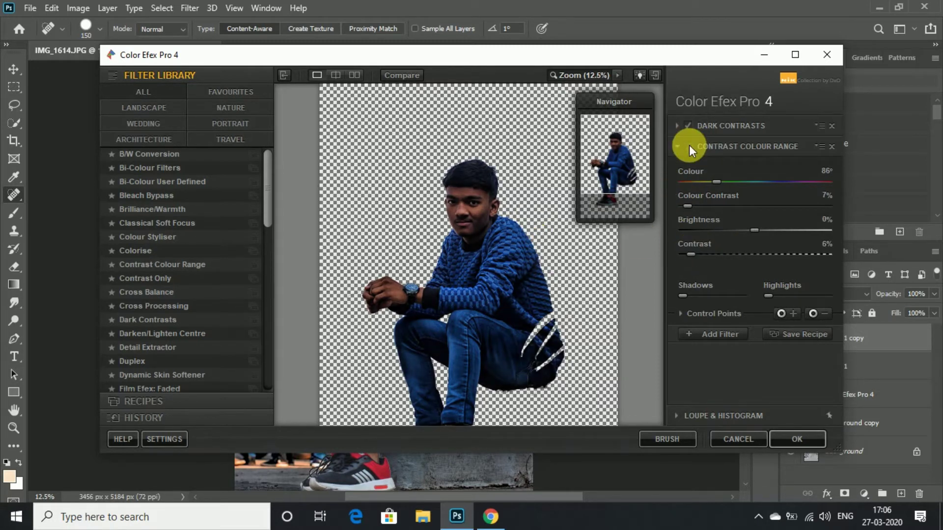
drag(613, 161, 625, 188)
click(694, 331)
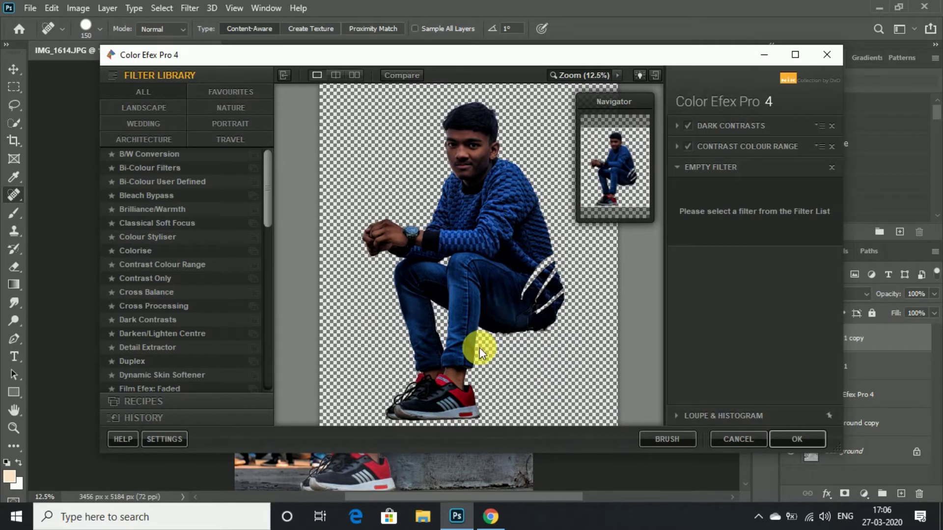
Fill the empty slot with Detail Extractor at about 5% and apply the stack to Photoshop
click(157, 345)
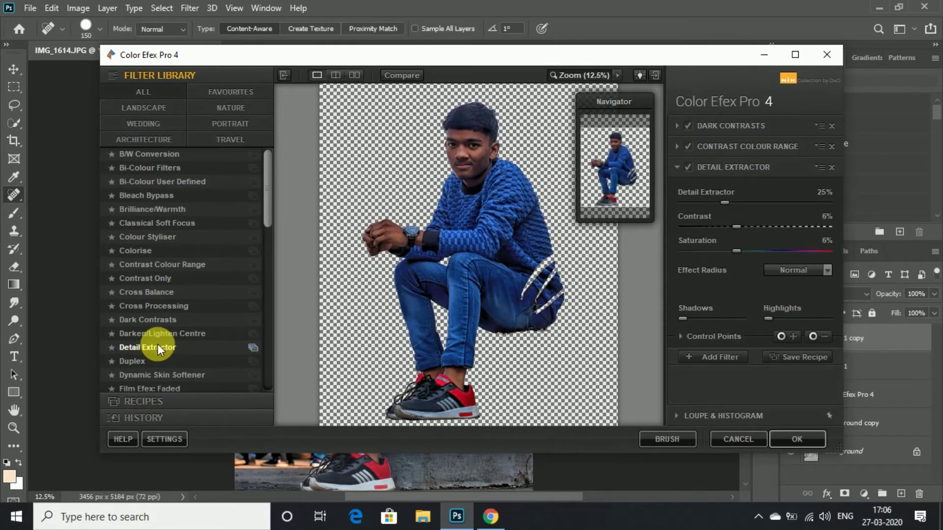
drag(724, 203, 693, 201)
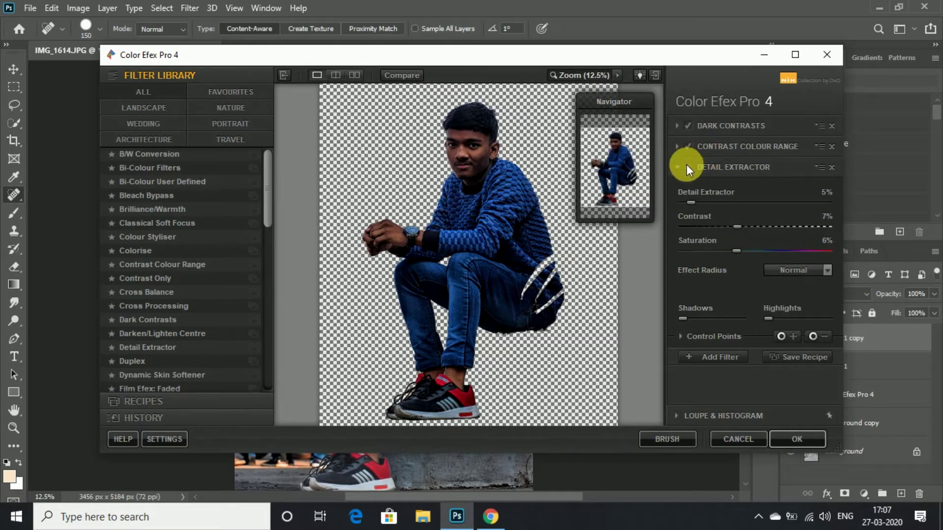
click(803, 437)
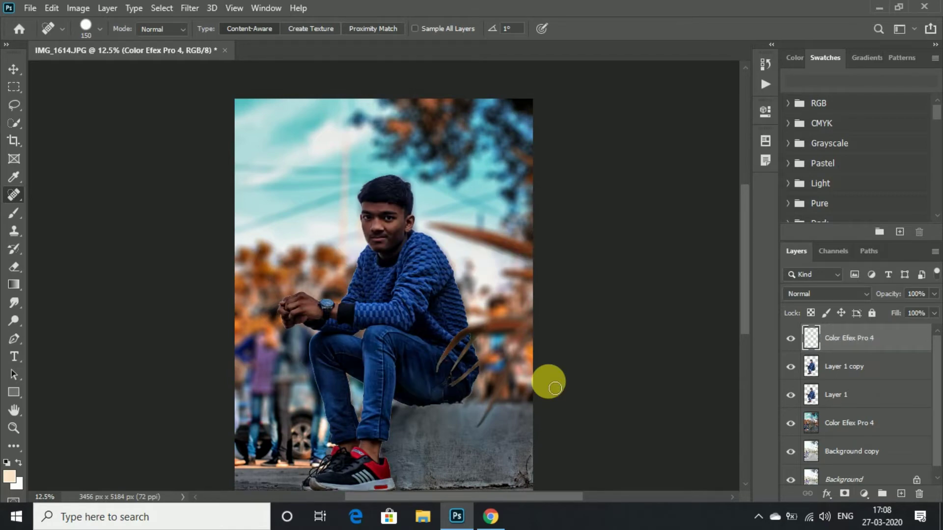
Hide the graded layer to compare, then erase the grade over the nose and between the eyes
click(791, 340)
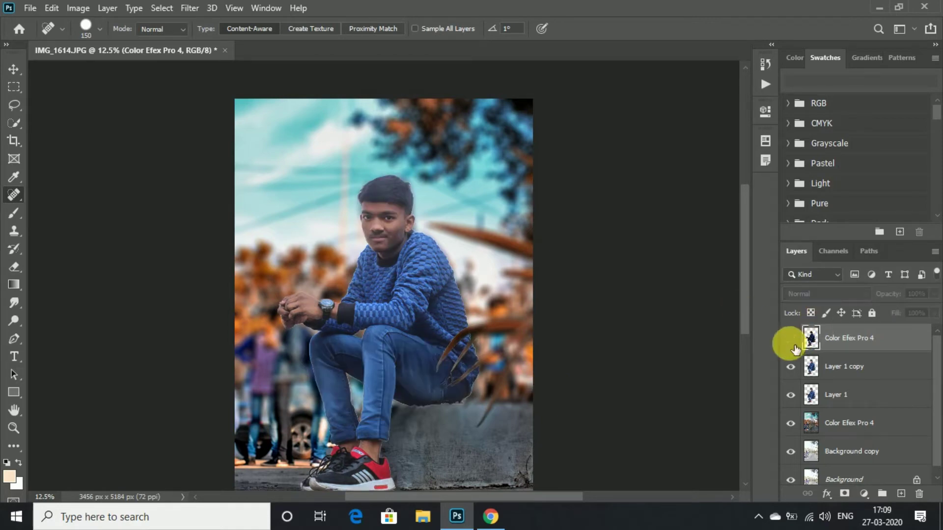
click(14, 268)
click(115, 266)
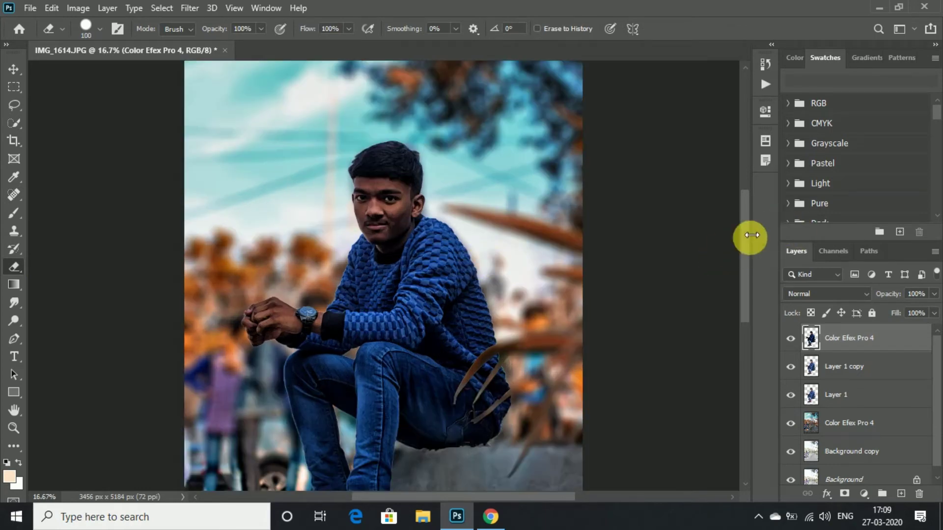
scroll(744, 216, up, 1)
key(ctrl+plus)
key(ctrl+plus)
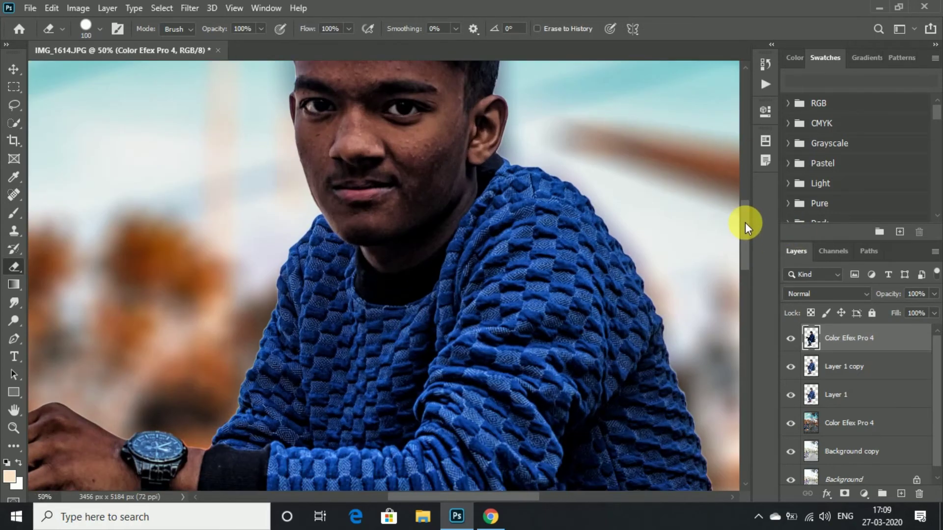
key(ctrl+plus)
mouse_move(332, 206)
mouse_down()
mouse_move(405, 226)
mouse_move(381, 155)
mouse_up()
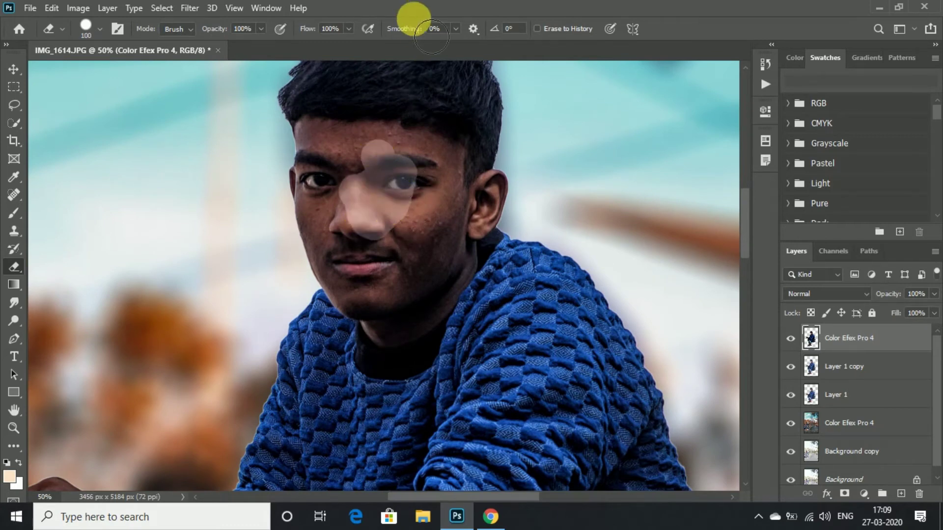
Erase the dark grade from the forehead, right eye, cheek, mouth and chin
drag(401, 34, 409, 34)
mouse_move(356, 147)
mouse_down()
mouse_move(403, 177)
mouse_move(427, 164)
mouse_up()
drag(397, 28, 385, 30)
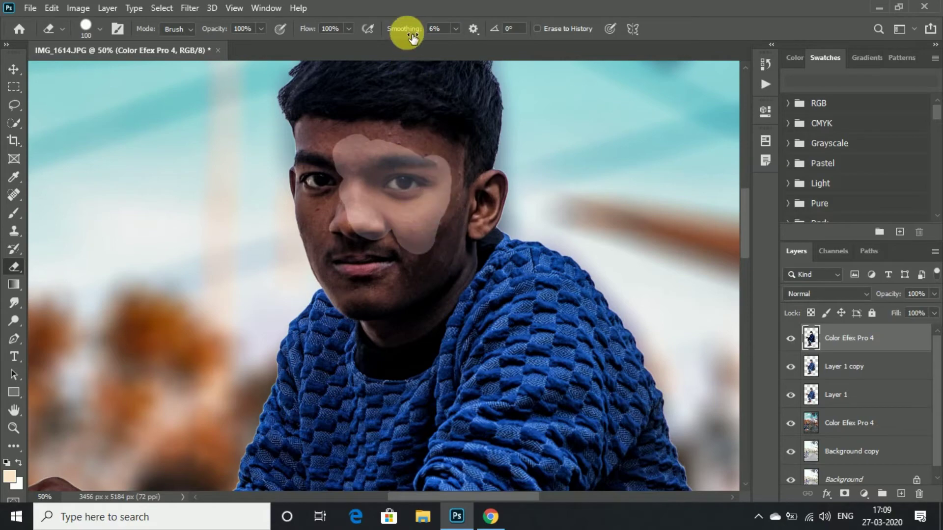
drag(399, 184, 391, 249)
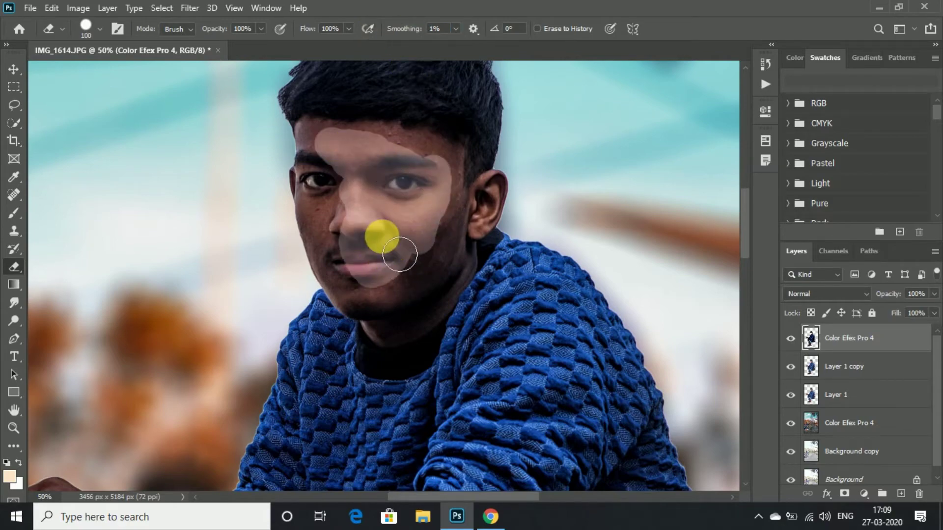
key(ctrl+plus)
key(ctrl+plus)
scroll(431, 341, up, 5)
With a smaller eraser, clean the left forehead, brow, hairline, ear area and jaw
key(bracketleft)
key(bracketleft)
key(bracketleft)
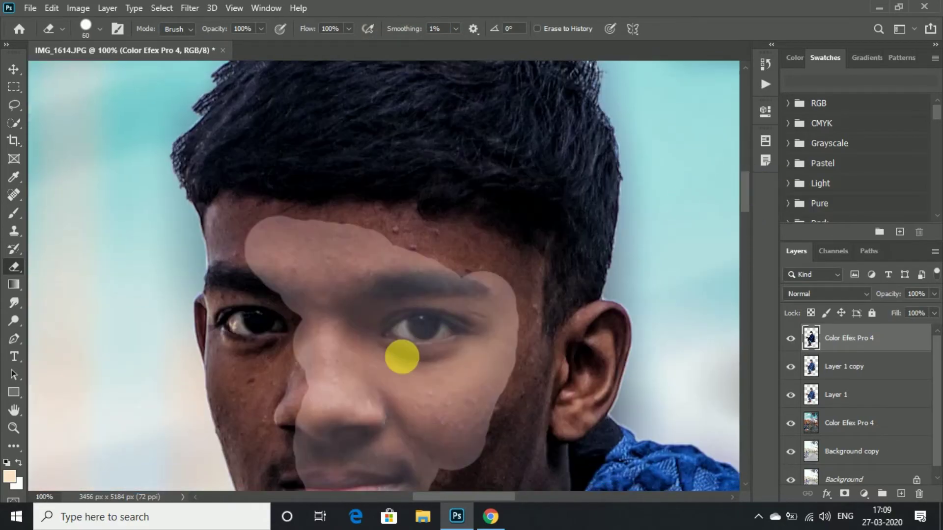
mouse_move(233, 270)
mouse_down()
mouse_move(240, 225)
mouse_move(263, 225)
mouse_move(249, 281)
mouse_move(307, 223)
mouse_move(412, 227)
mouse_move(436, 265)
mouse_move(462, 248)
mouse_up()
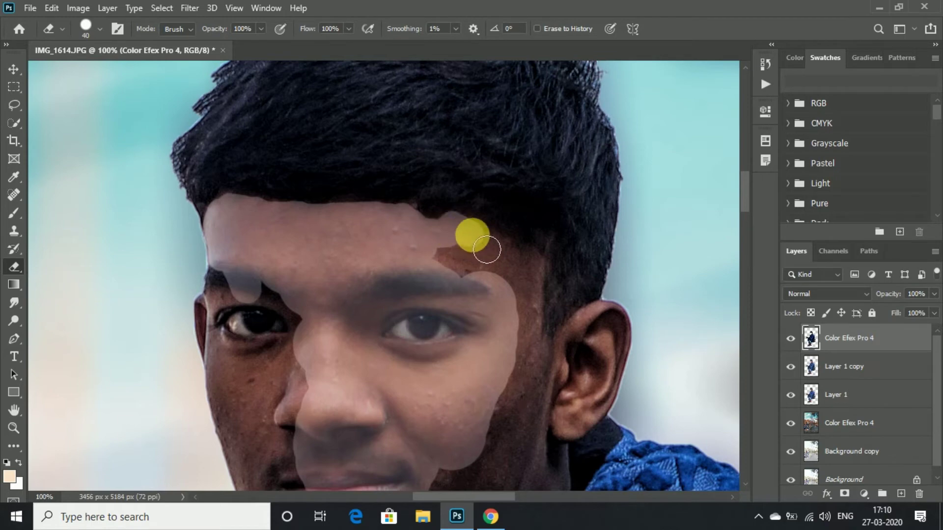
drag(487, 249, 541, 277)
mouse_move(546, 312)
mouse_down()
mouse_move(551, 368)
mouse_move(631, 315)
mouse_move(473, 368)
mouse_move(445, 273)
mouse_move(521, 405)
mouse_move(622, 355)
mouse_move(415, 399)
mouse_move(205, 291)
mouse_move(273, 341)
mouse_move(285, 371)
mouse_up()
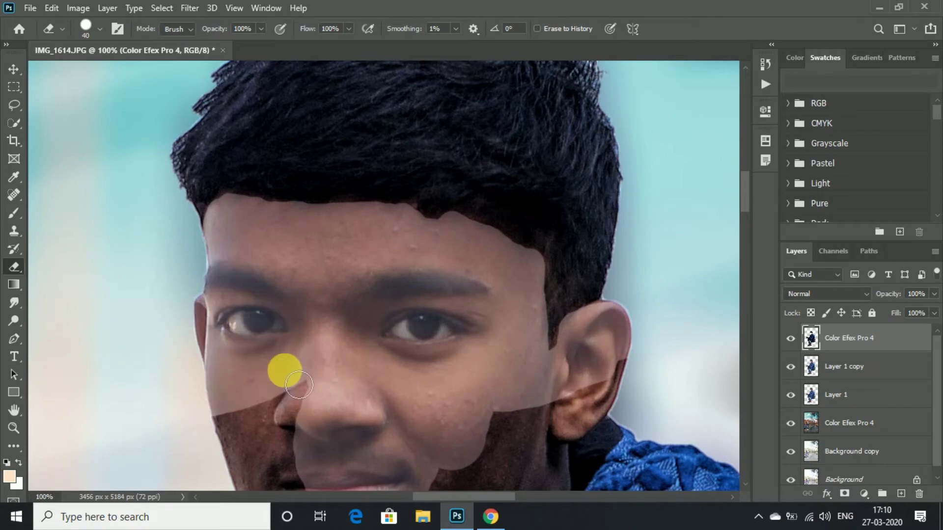
key(ctrl+minus)
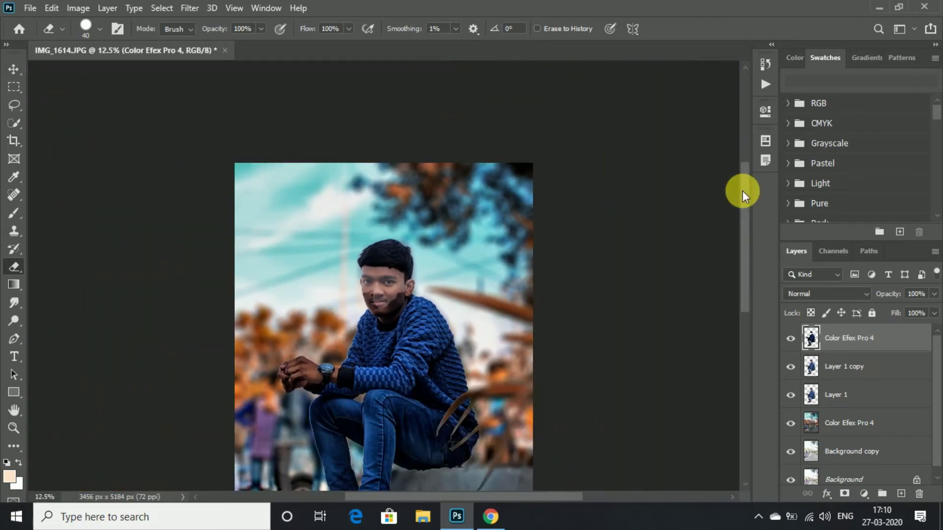
scroll(741, 191, up, 6)
scroll(751, 245, up, 4)
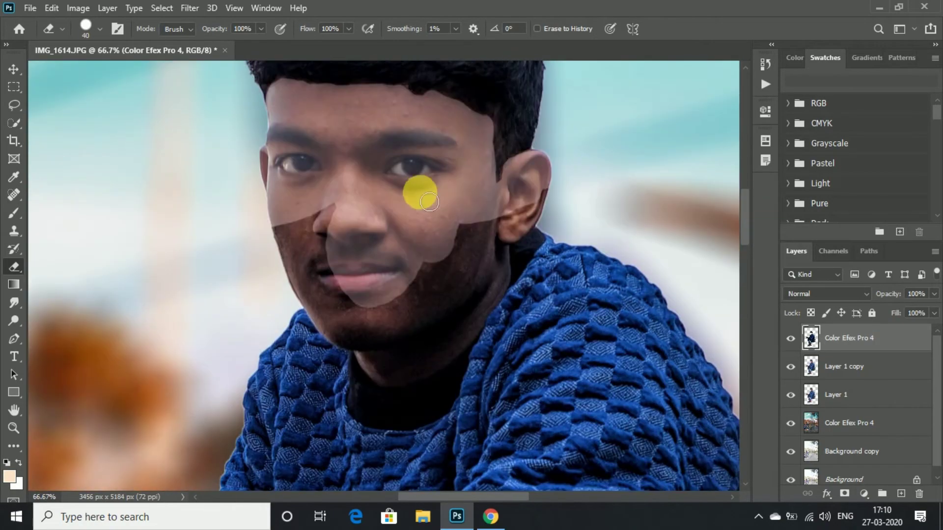
drag(419, 192, 275, 277)
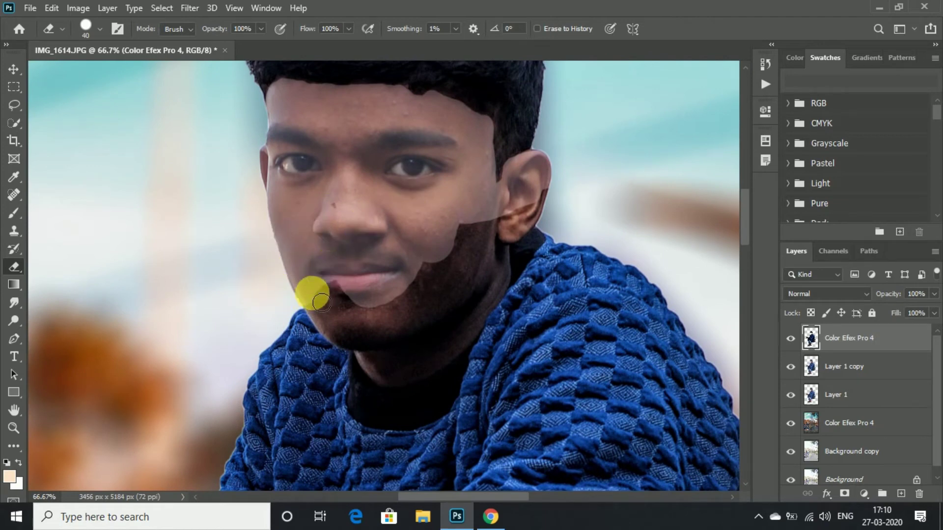
mouse_move(335, 337)
mouse_down()
mouse_move(376, 339)
mouse_move(345, 341)
mouse_move(389, 375)
mouse_move(400, 368)
mouse_move(347, 335)
mouse_move(438, 361)
mouse_move(381, 322)
mouse_move(410, 390)
mouse_move(486, 324)
mouse_move(507, 236)
mouse_move(540, 193)
mouse_move(499, 246)
mouse_move(494, 279)
mouse_move(432, 264)
mouse_move(480, 266)
mouse_move(461, 308)
mouse_up()
Erase the dark overlay from the fingers, hand edges and back of the hand
scroll(432, 308, down, 1)
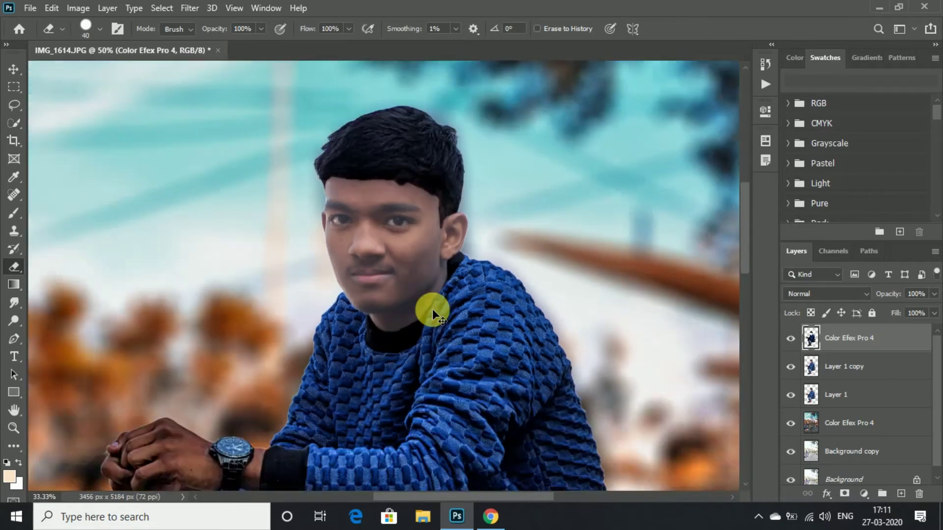
scroll(432, 308, down, 4)
scroll(432, 308, up, 2)
scroll(432, 309, up, 2)
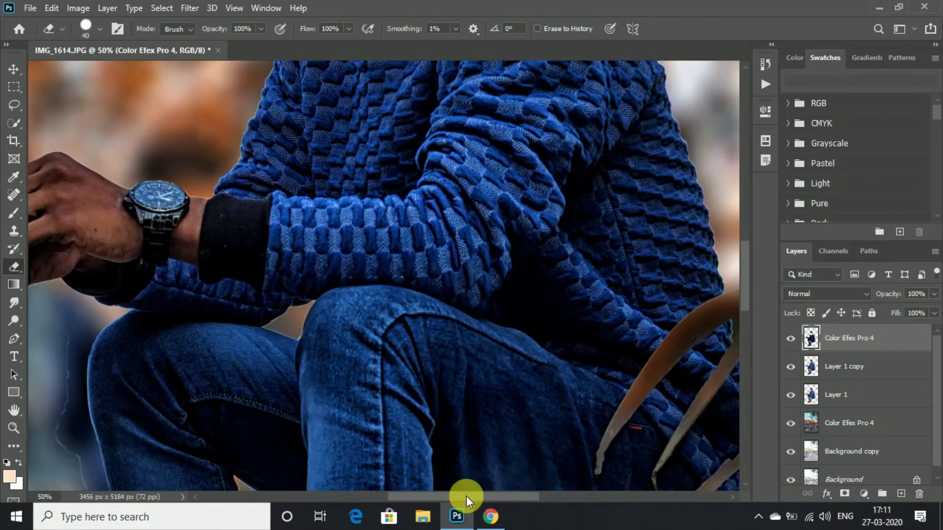
scroll(461, 491, left, 5)
mouse_move(267, 212)
mouse_down()
mouse_move(189, 227)
mouse_move(196, 232)
mouse_up()
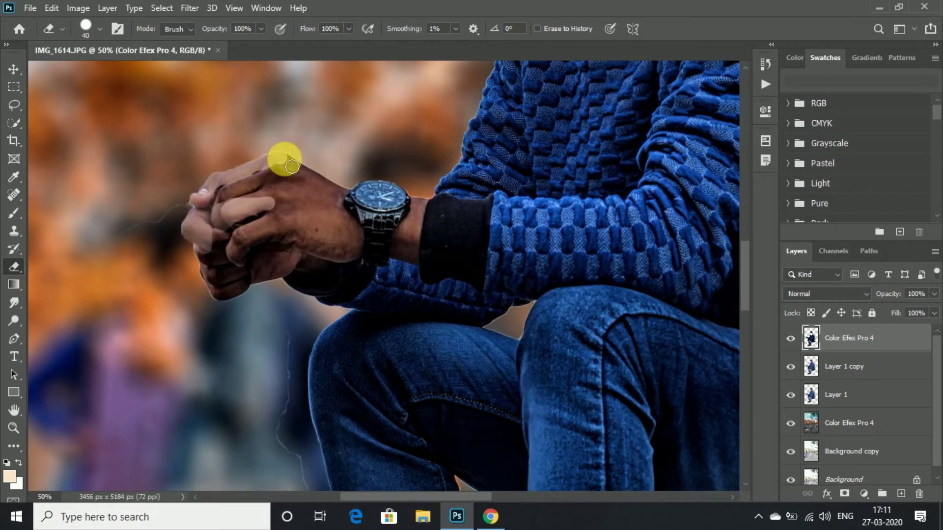
drag(291, 166, 344, 194)
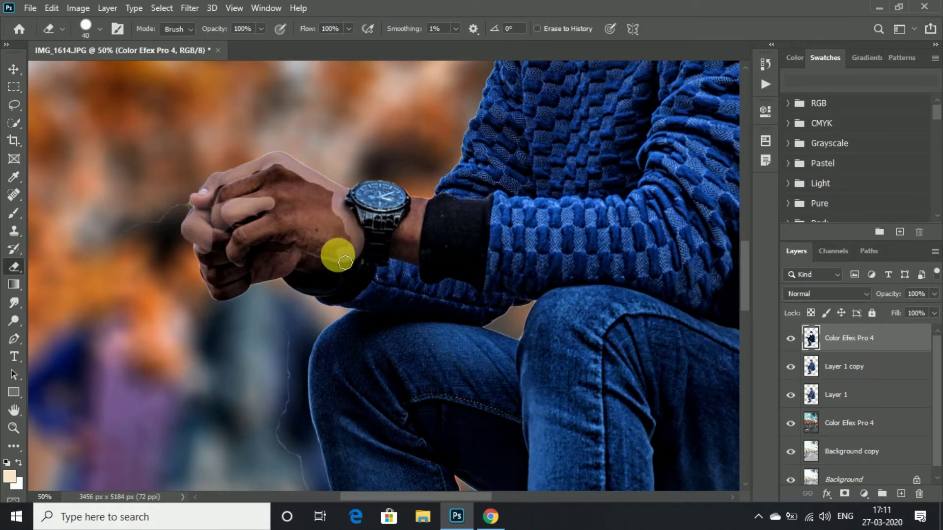
mouse_move(345, 262)
mouse_down()
mouse_move(299, 255)
mouse_move(246, 296)
mouse_move(223, 204)
mouse_move(265, 166)
mouse_move(215, 233)
mouse_move(235, 284)
mouse_move(262, 218)
mouse_move(258, 205)
mouse_move(308, 249)
mouse_move(336, 201)
mouse_move(274, 185)
mouse_move(334, 216)
mouse_up()
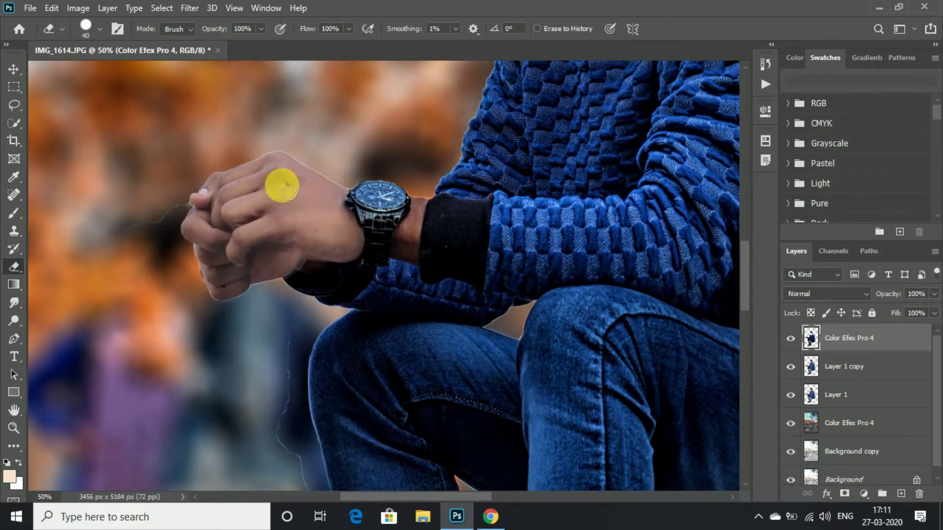
mouse_move(290, 192)
mouse_down()
mouse_move(225, 246)
mouse_move(288, 225)
mouse_move(412, 250)
mouse_up()
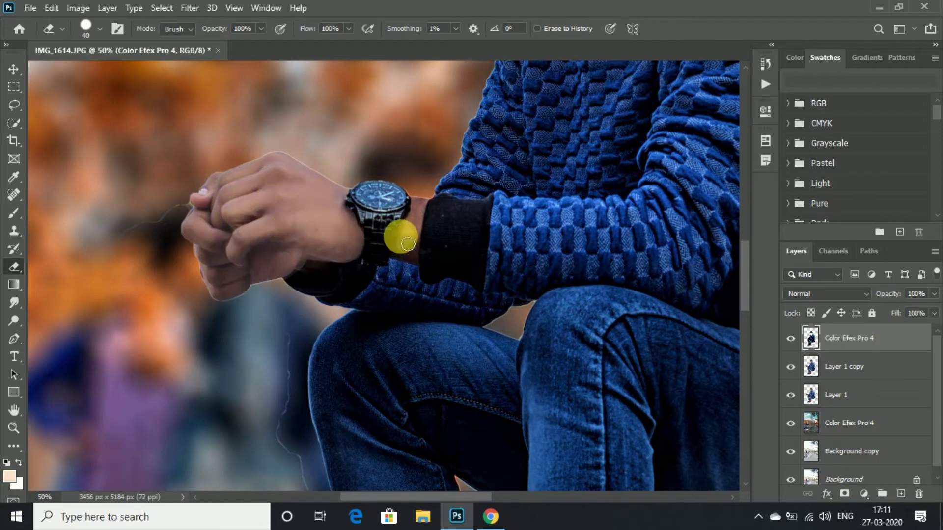
mouse_move(427, 212)
mouse_down()
mouse_move(422, 264)
mouse_move(563, 356)
mouse_up()
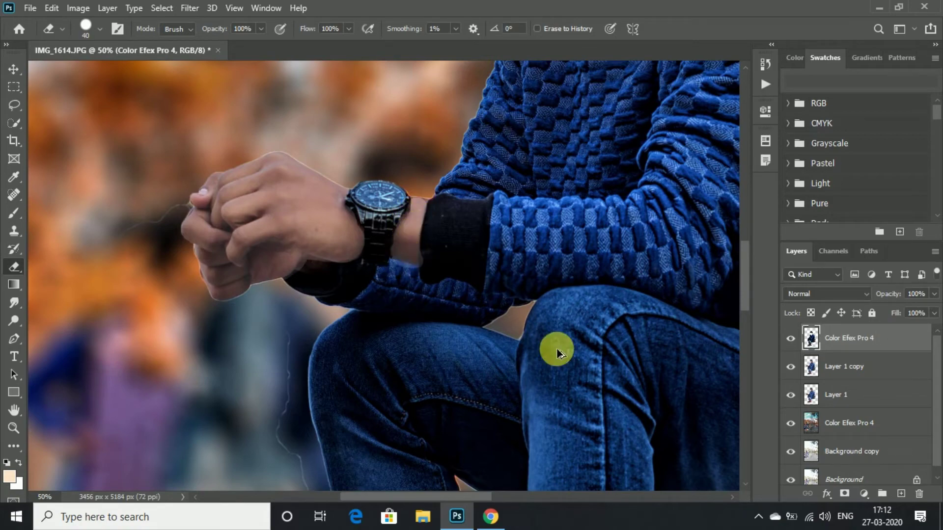
Zoom in and erase the dark patch of wrist skin with a smaller eraser
key(ctrl+plus)
key(ctrl+plus)
key(ctrl+plus)
key(bracketleft)
key(bracketleft)
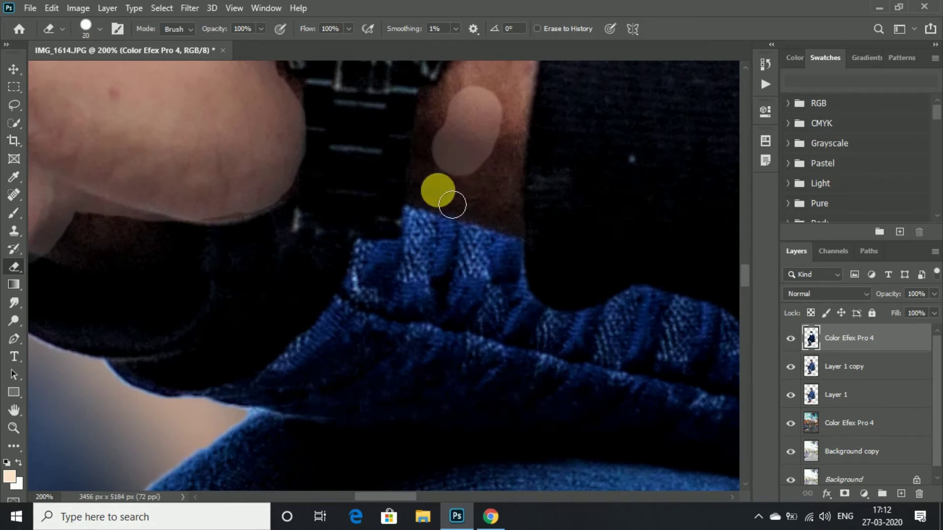
mouse_move(449, 211)
mouse_down()
mouse_move(526, 237)
mouse_move(526, 169)
mouse_move(458, 109)
mouse_move(421, 189)
mouse_move(446, 158)
mouse_move(754, 311)
mouse_move(750, 277)
mouse_up()
scroll(749, 278, up, 3)
mouse_move(446, 284)
mouse_down()
mouse_move(505, 168)
mouse_move(549, 164)
mouse_move(543, 280)
mouse_move(499, 249)
mouse_up()
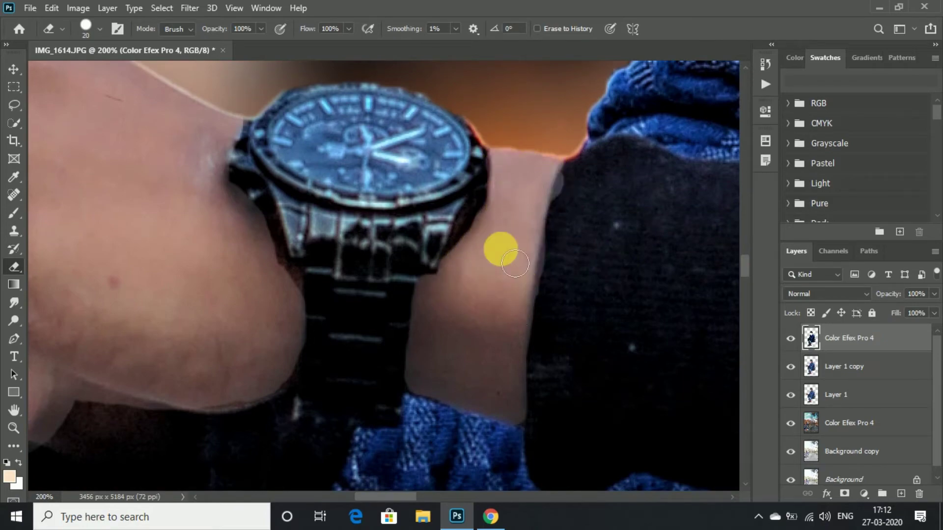
Erase the darker grade from the bare ankles above the shoes
key(ctrl+minus)
key(ctrl+minus)
key(ctrl+minus)
key(ctrl+minus)
key(ctrl+minus)
key(ctrl+minus)
key(ctrl+minus)
key(ctrl+minus)
key(ctrl+plus)
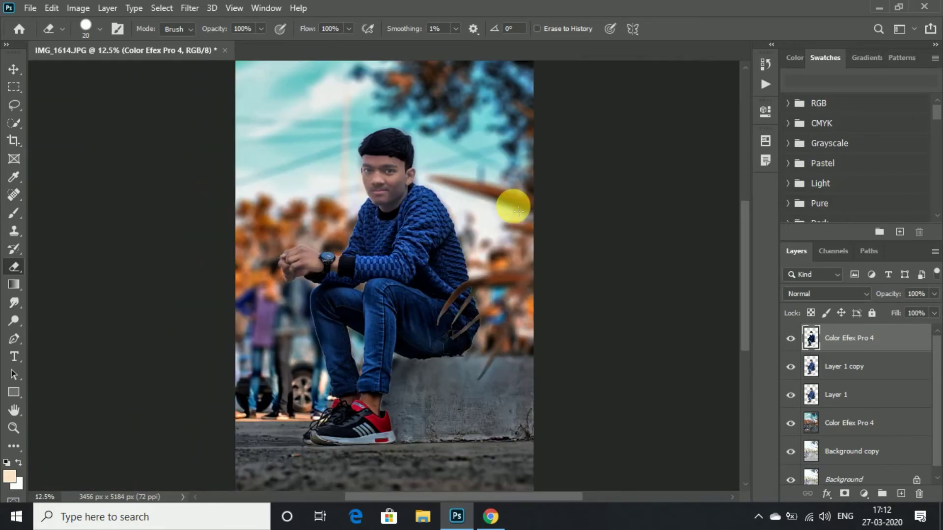
key(ctrl+plus)
key(ctrl+plus)
key(ctrl+plus)
key(ctrl+plus)
key(ctrl+plus)
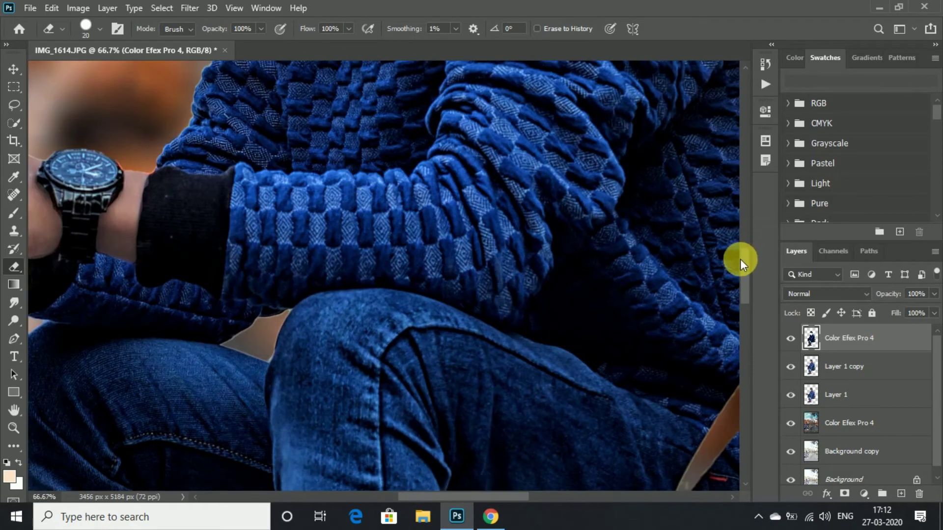
scroll(740, 258, up, 10)
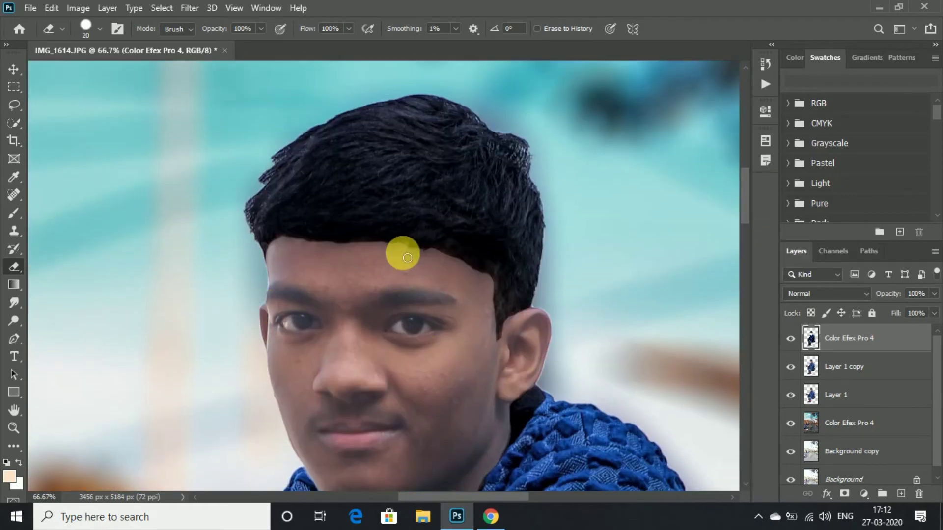
drag(743, 185, 743, 359)
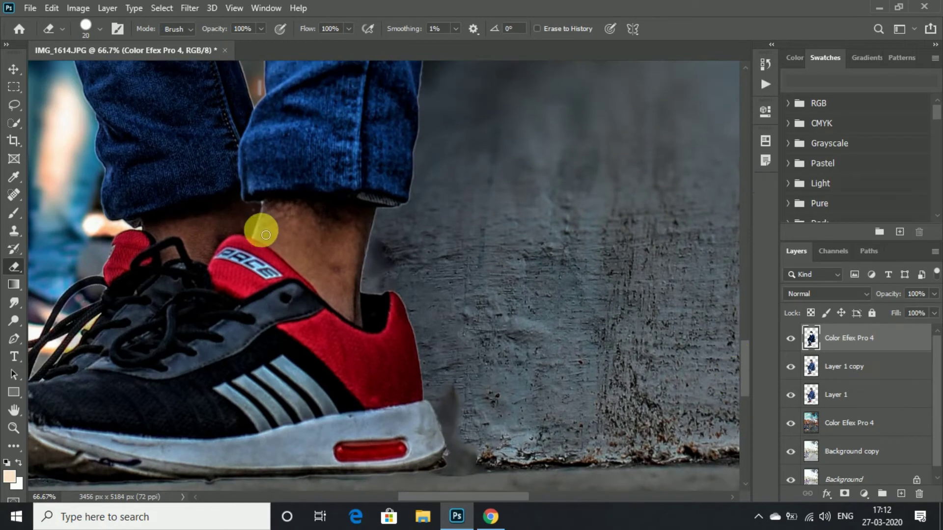
mouse_move(272, 208)
mouse_down()
mouse_move(358, 204)
mouse_move(352, 312)
mouse_move(303, 272)
mouse_move(259, 212)
mouse_move(347, 214)
mouse_move(267, 219)
mouse_move(311, 264)
mouse_move(356, 221)
mouse_move(299, 237)
mouse_move(369, 236)
mouse_move(176, 226)
mouse_up()
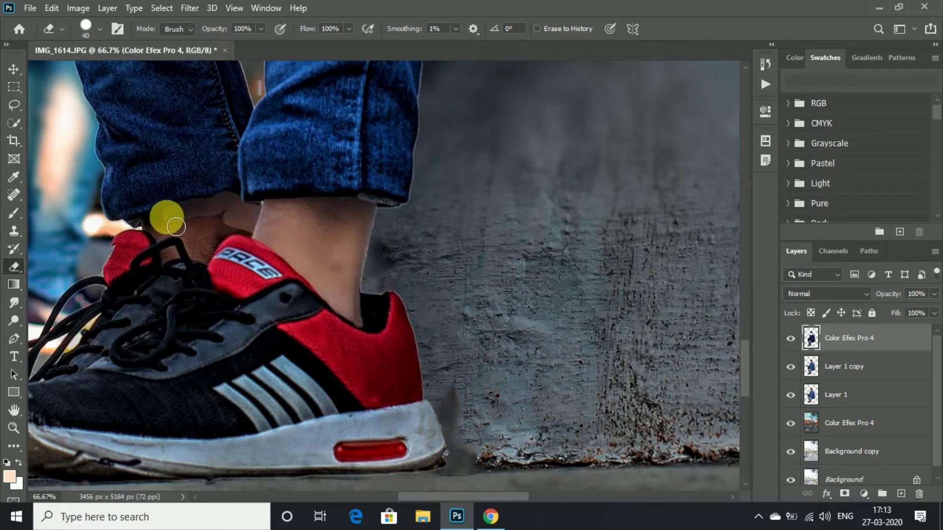
mouse_move(204, 261)
mouse_down()
mouse_move(233, 226)
mouse_move(214, 237)
mouse_up()
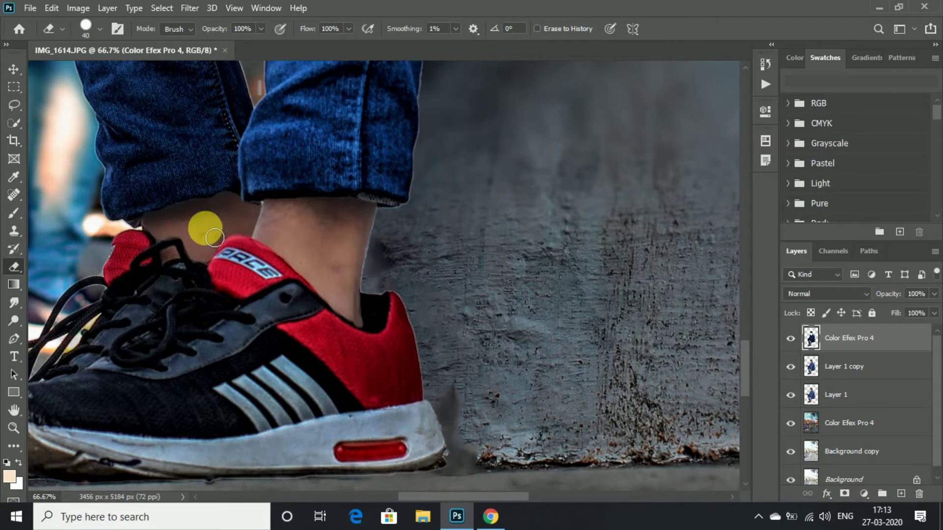
key(ctrl+minus)
key(ctrl+minus)
key(ctrl+minus)
key(ctrl+minus)
key(ctrl+minus)
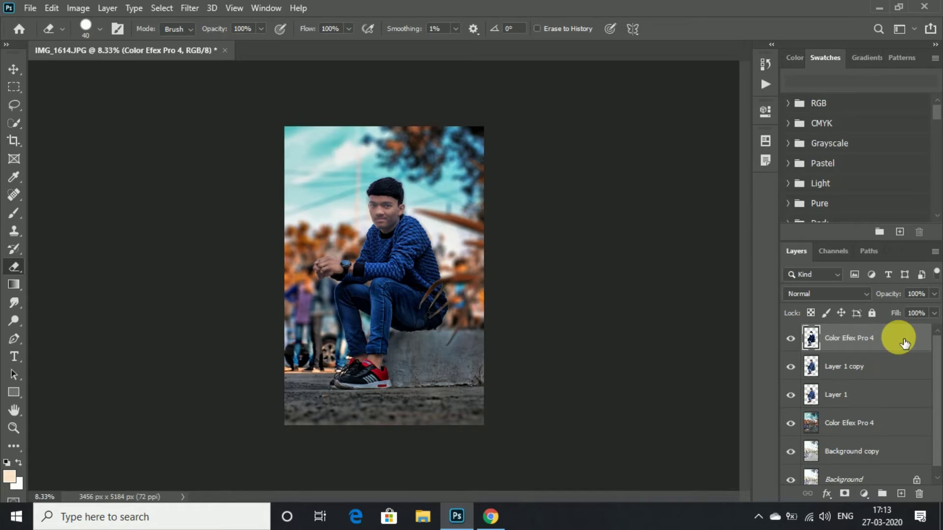
Merge Layer 1 copy with the top Color Efex Pro 4 layer and compare the result
click(856, 367)
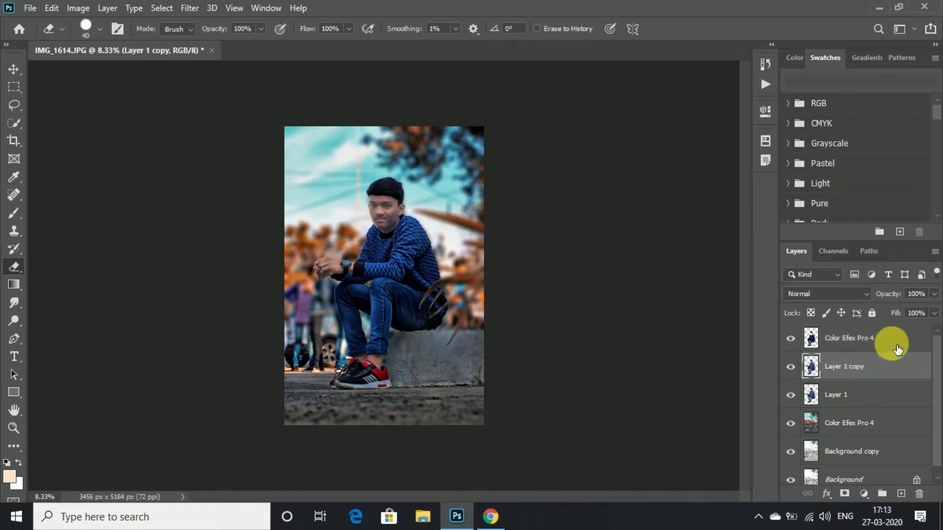
ctrl+click(868, 343)
right_click(868, 342)
click(715, 409)
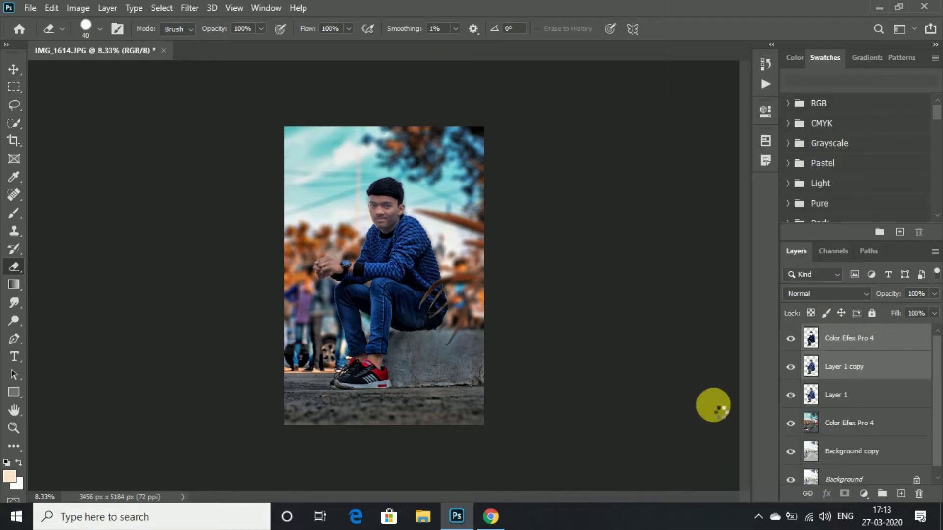
click(790, 338)
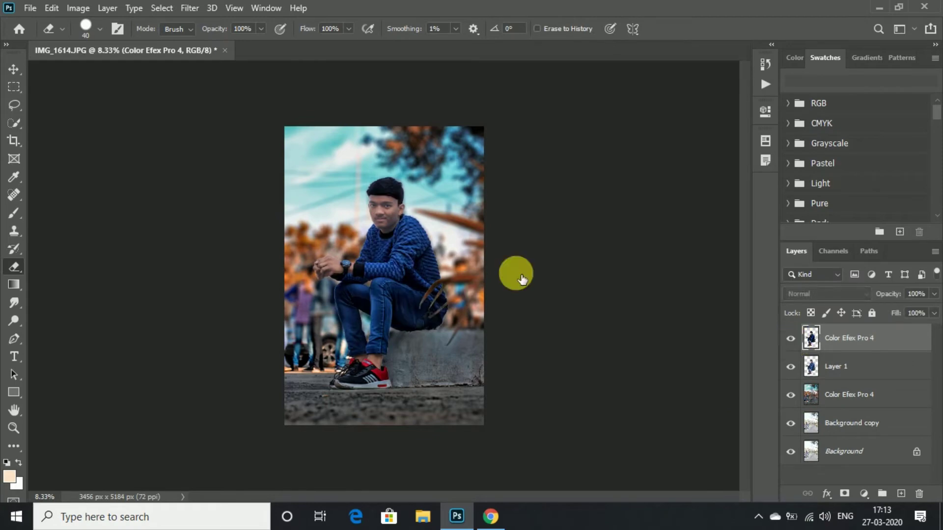
click(190, 8)
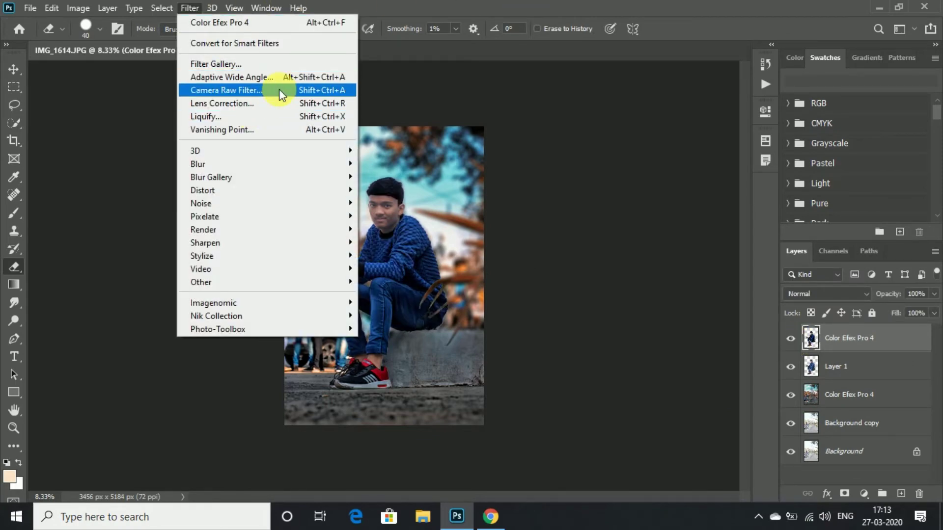
In Camera Raw, raise highlights to about +19 and add luminance noise reduction
click(279, 90)
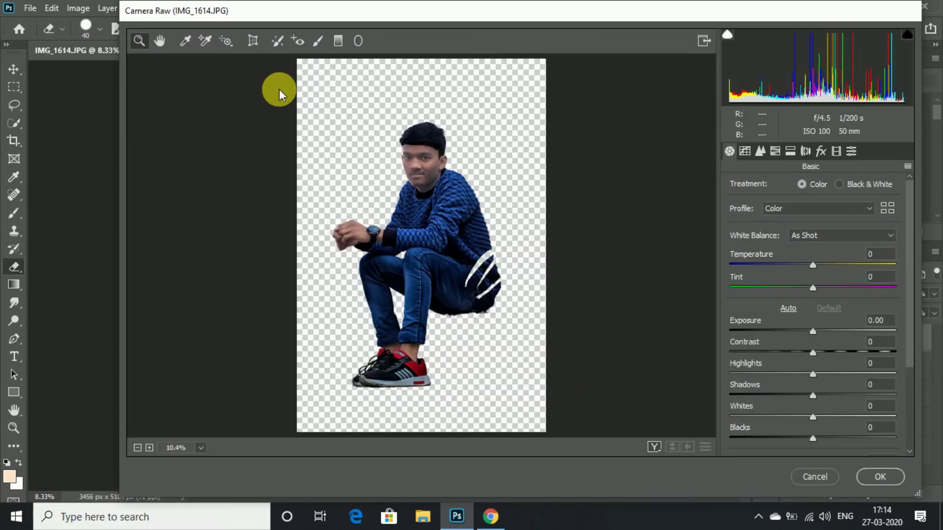
drag(812, 375, 829, 374)
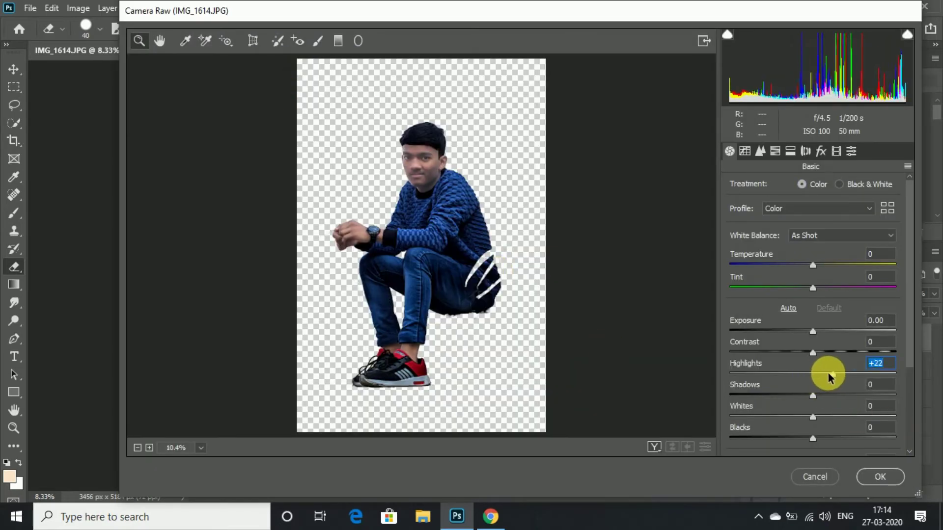
scroll(908, 294, down, 5)
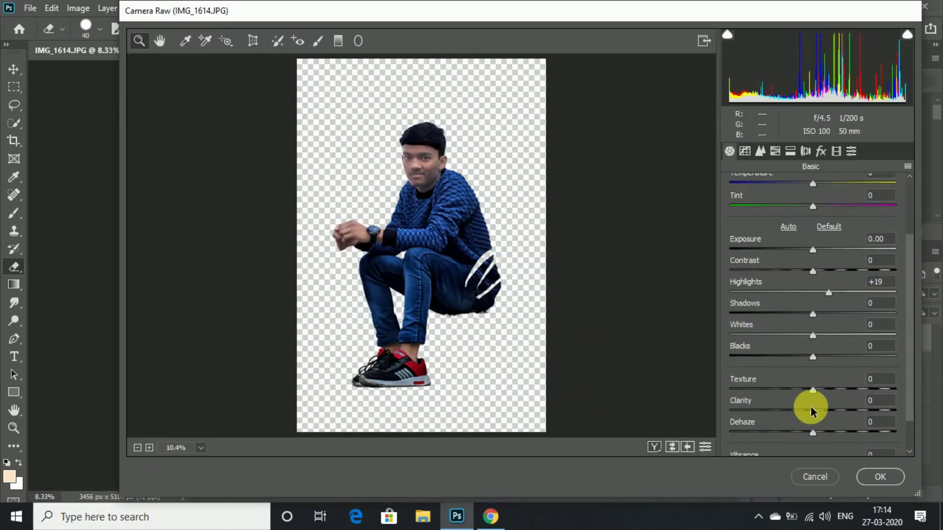
drag(812, 409, 817, 410)
click(761, 151)
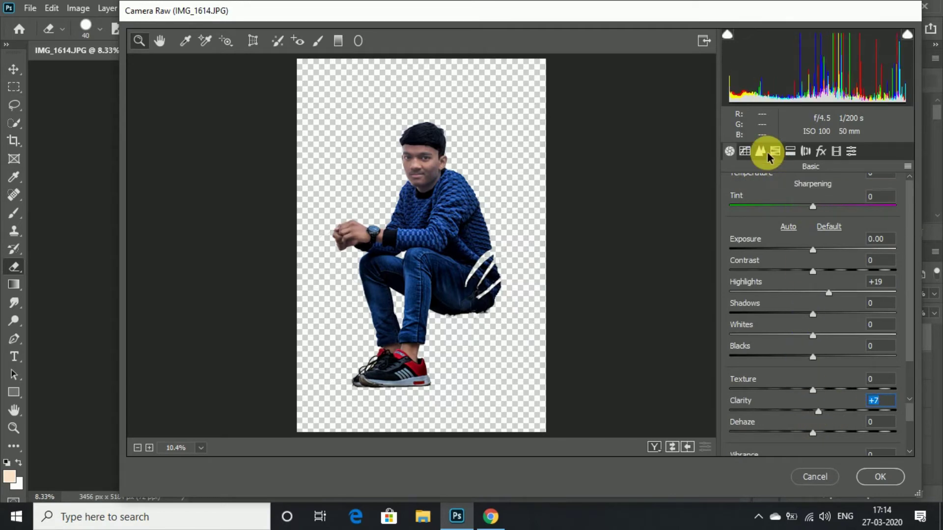
click(785, 324)
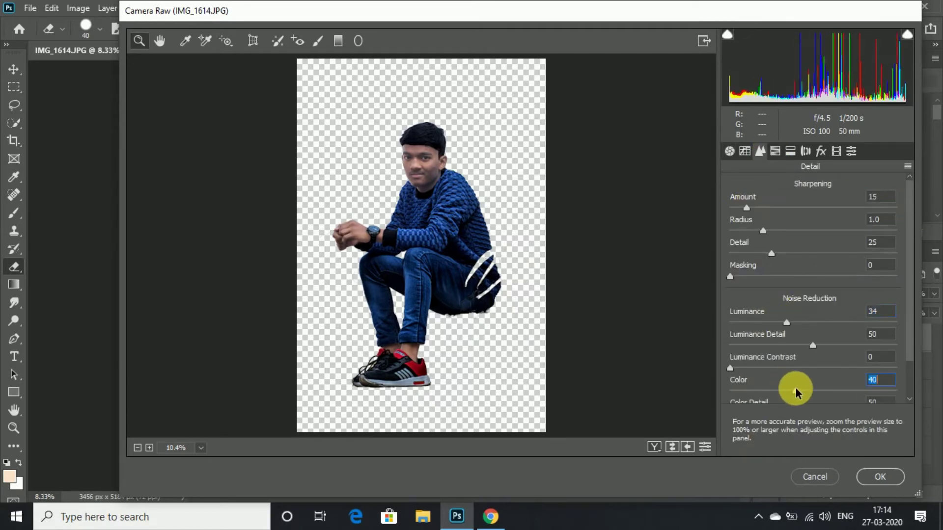
Brighten orange luminance, boost orange and red saturation, and apply the filter
click(774, 151)
click(842, 188)
mouse_move(833, 265)
mouse_down()
mouse_move(871, 259)
mouse_move(837, 265)
mouse_move(844, 261)
mouse_up()
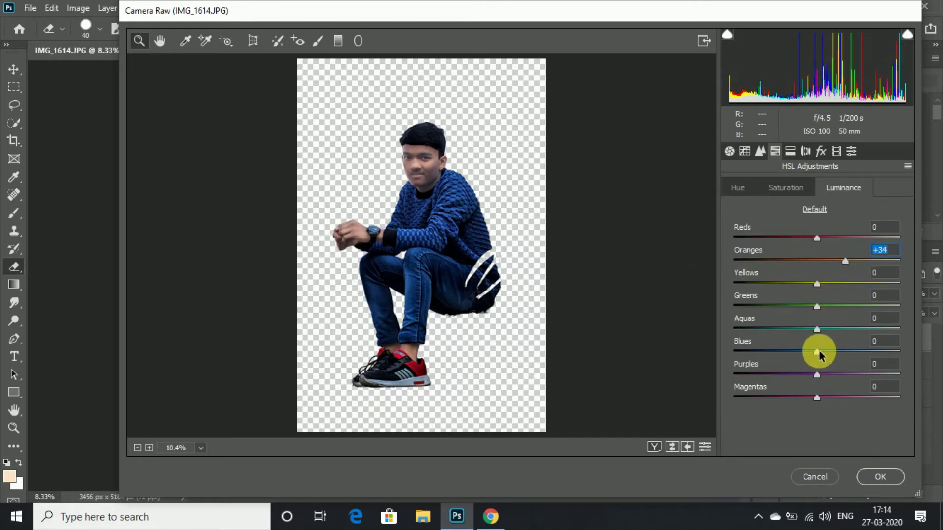
drag(817, 351, 833, 351)
click(785, 187)
mouse_move(816, 261)
mouse_down()
mouse_move(918, 239)
mouse_move(867, 239)
mouse_up()
mouse_move(816, 351)
mouse_down()
mouse_move(782, 351)
mouse_move(825, 351)
mouse_move(820, 375)
mouse_up()
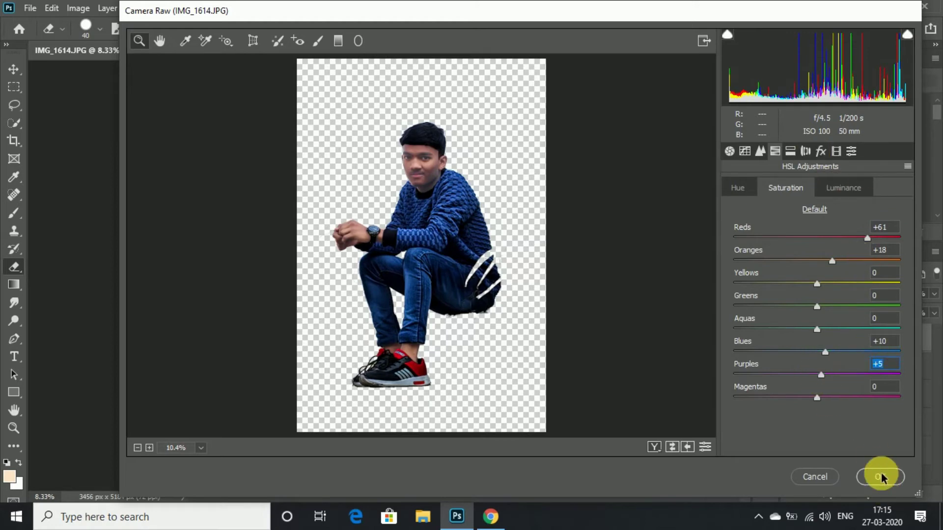
click(881, 487)
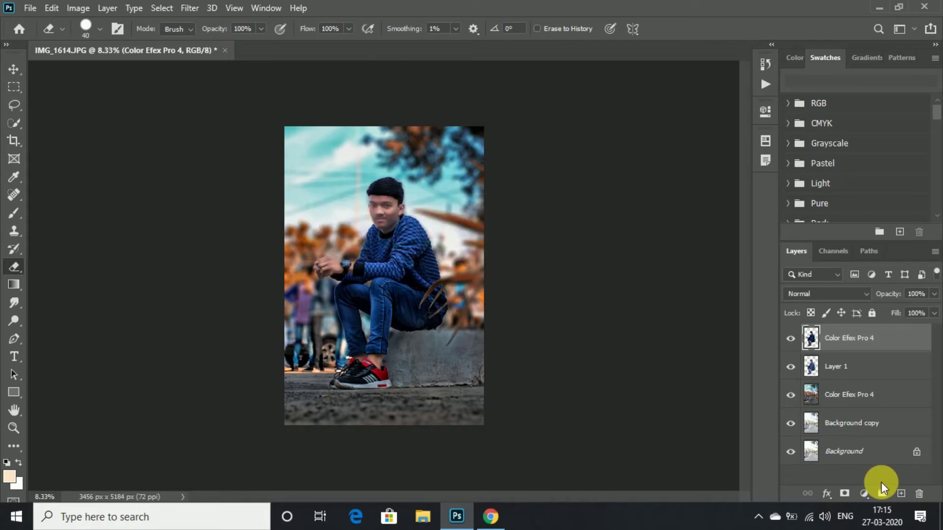
Compare the subject with and without the top layer and bring up the smudge tools
click(791, 339)
click(790, 338)
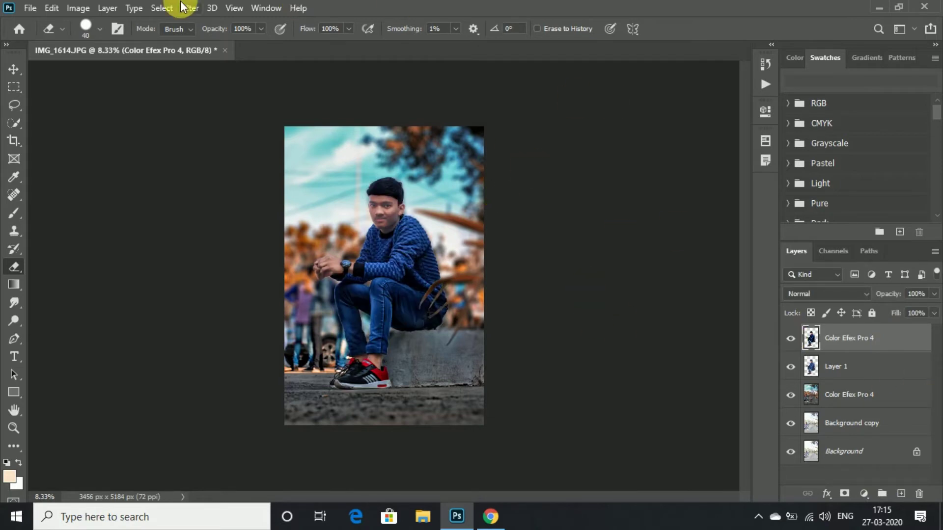
right_click(13, 302)
Smudge the forehead skin with a smaller Smudge brush and reshow the top Color Efex Pro 4 layer
click(49, 329)
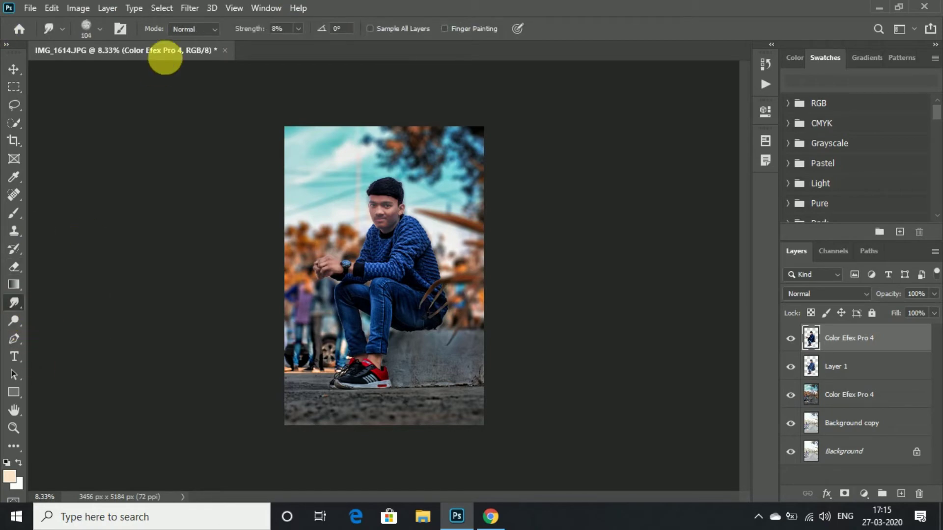
key(ctrl+plus)
key(ctrl+plus)
key(ctrl+plus)
key(ctrl+plus)
key(ctrl+plus)
key(ctrl+plus)
drag(744, 265, 751, 193)
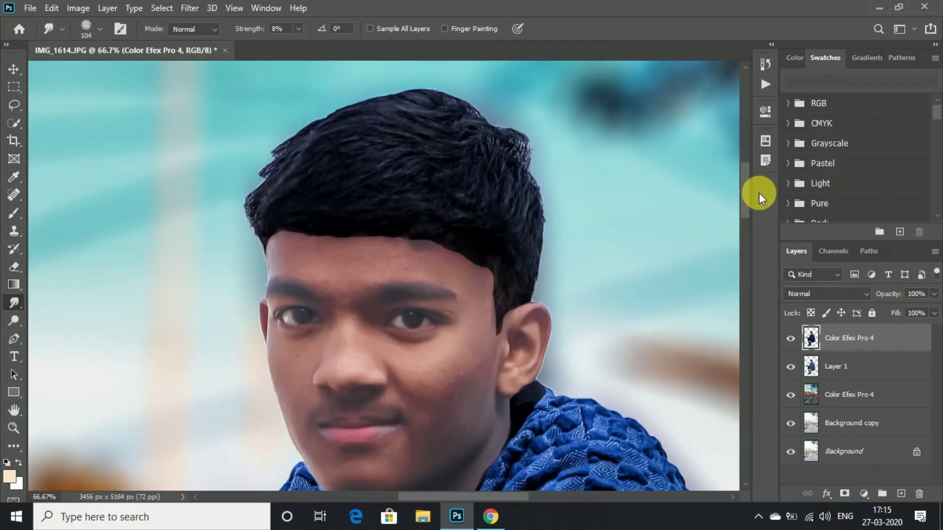
key(bracketleft)
mouse_move(389, 265)
mouse_down()
mouse_move(342, 239)
mouse_move(394, 268)
mouse_move(451, 267)
mouse_move(284, 228)
mouse_move(383, 237)
mouse_move(491, 284)
mouse_move(451, 371)
mouse_move(477, 385)
mouse_move(421, 460)
mouse_move(431, 437)
mouse_move(357, 334)
mouse_move(362, 325)
mouse_move(315, 352)
mouse_move(304, 414)
mouse_move(326, 337)
mouse_up()
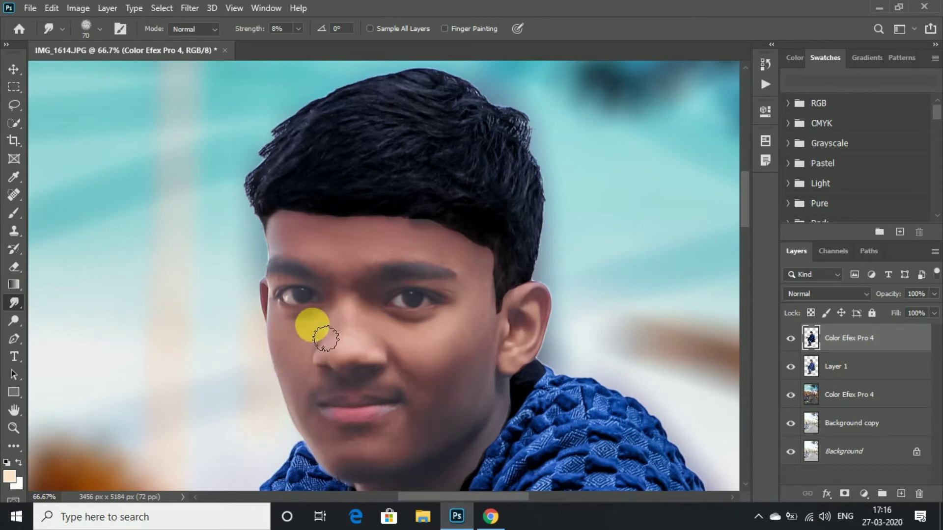
click(791, 340)
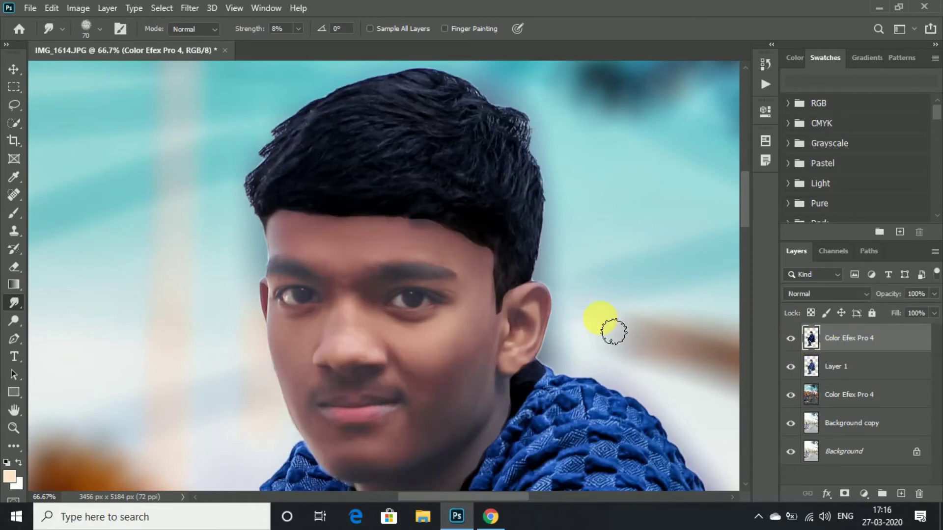
Zoom in closer and move across the face to smooth the cheeks and chin
key(ctrl+plus)
key(ctrl+plus)
key(ctrl+plus)
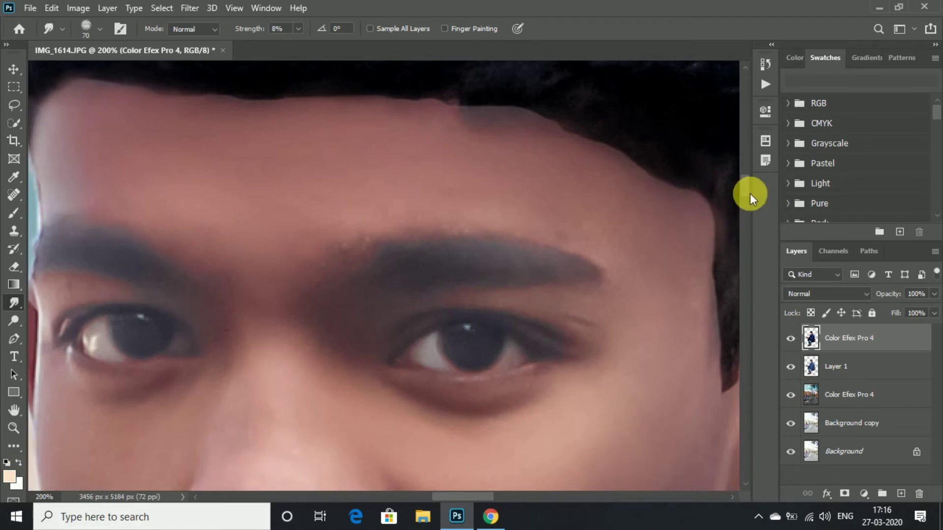
scroll(746, 214, down, 2)
scroll(746, 216, down, 10)
scroll(748, 210, up, 3)
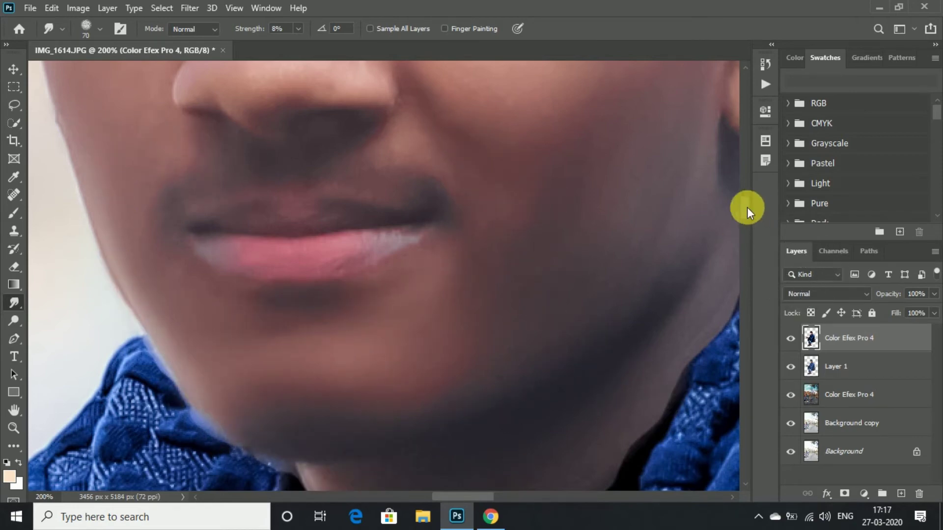
scroll(747, 207, up, 6)
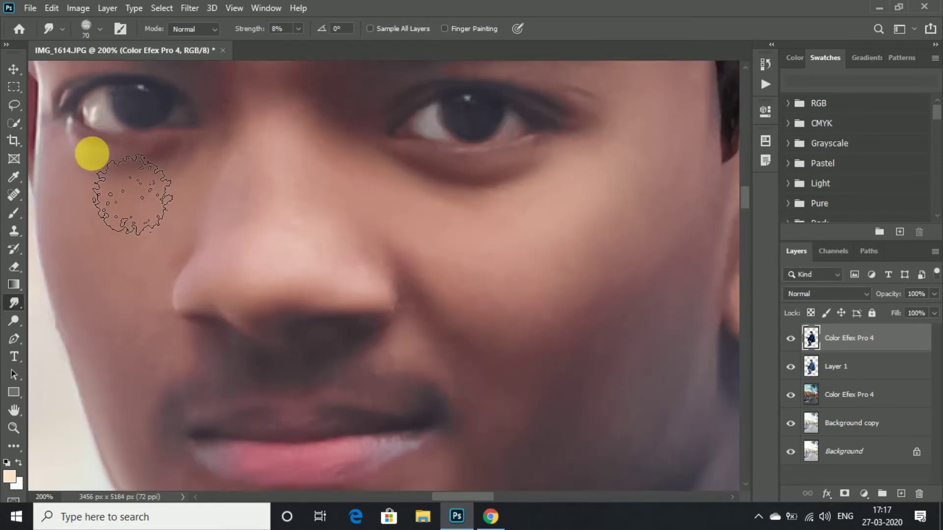
scroll(744, 196, left, 3)
scroll(744, 196, up, 2)
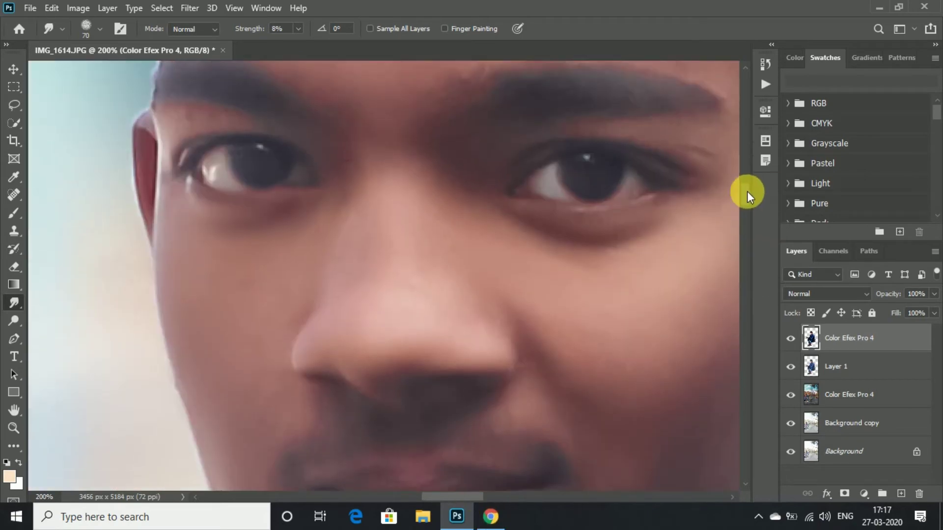
scroll(491, 197, up, 2)
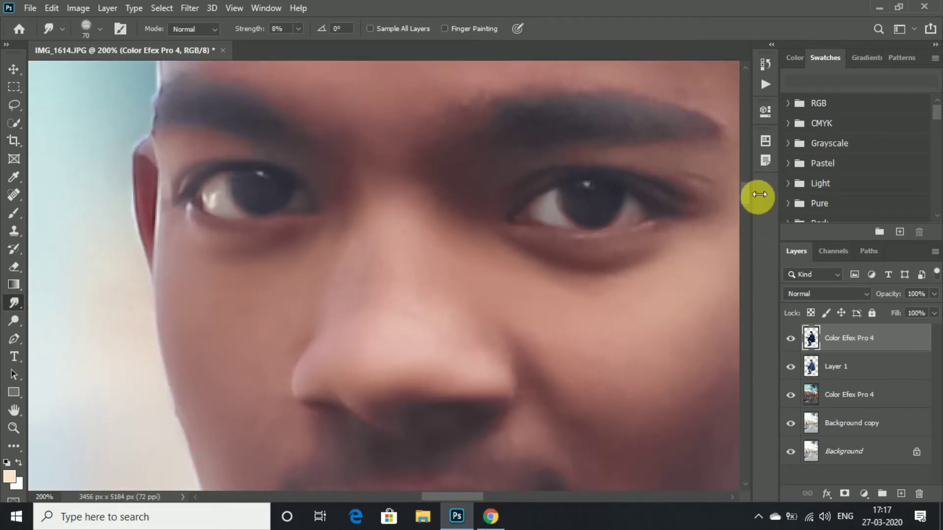
scroll(756, 219, down, 8)
scroll(756, 217, up, 2)
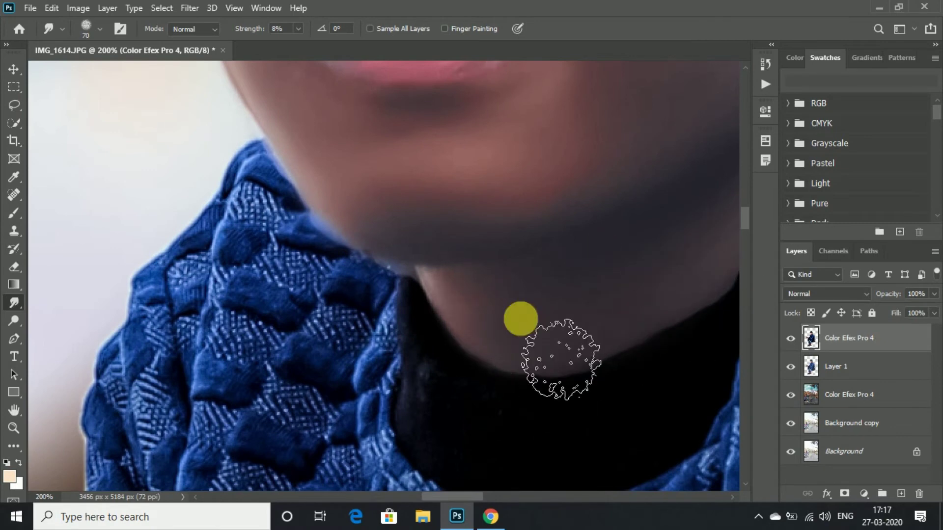
drag(449, 498, 471, 498)
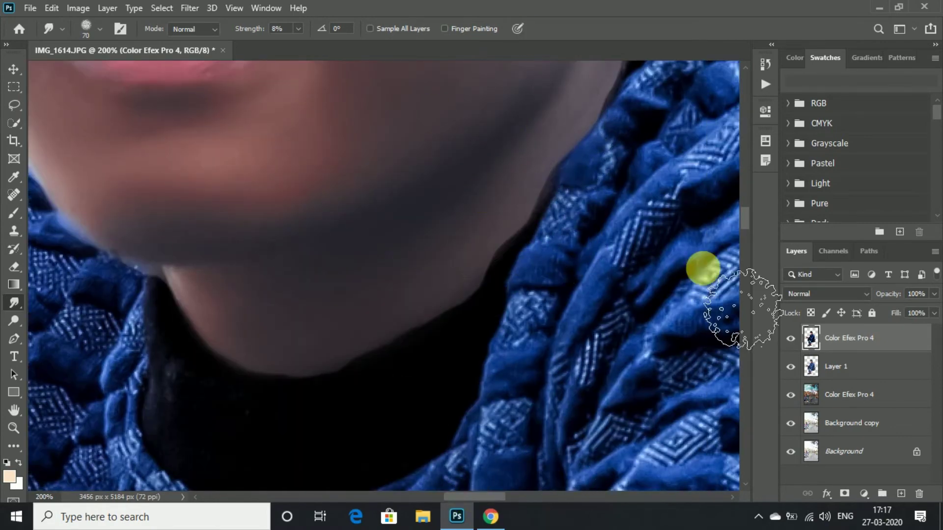
scroll(743, 226, up, 5)
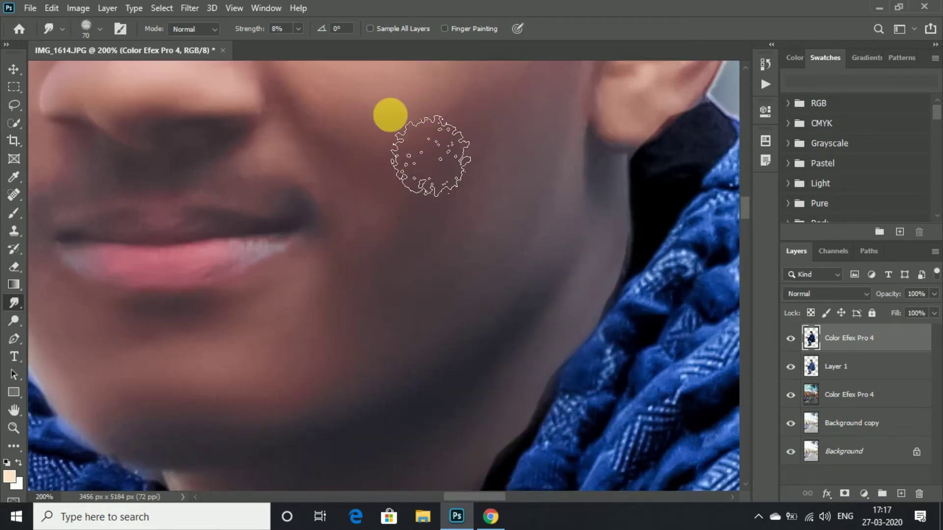
scroll(751, 201, up, 10)
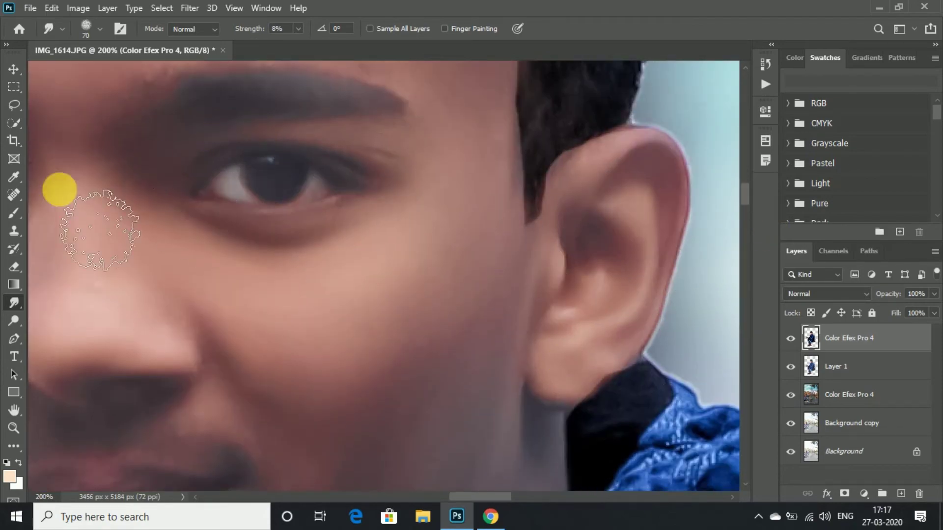
drag(748, 192, 751, 296)
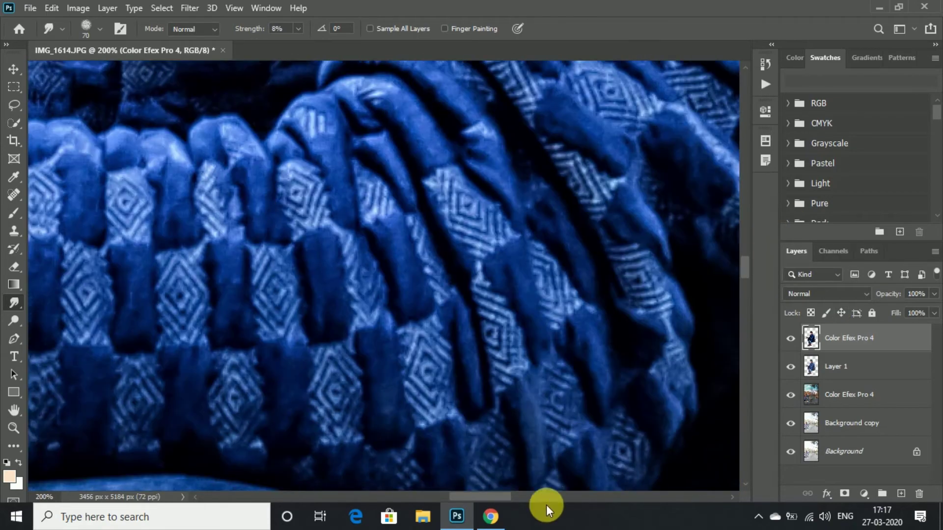
drag(543, 497, 315, 497)
Spot-heal the stray line beside the fingertips on the lower Color Efex Pro 4 layer
key(ctrl+minus)
key(ctrl+minus)
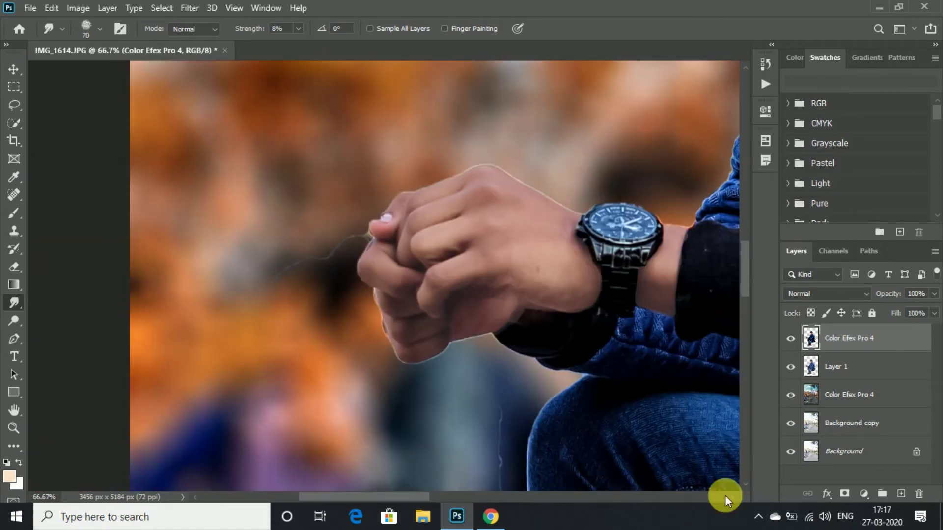
click(798, 398)
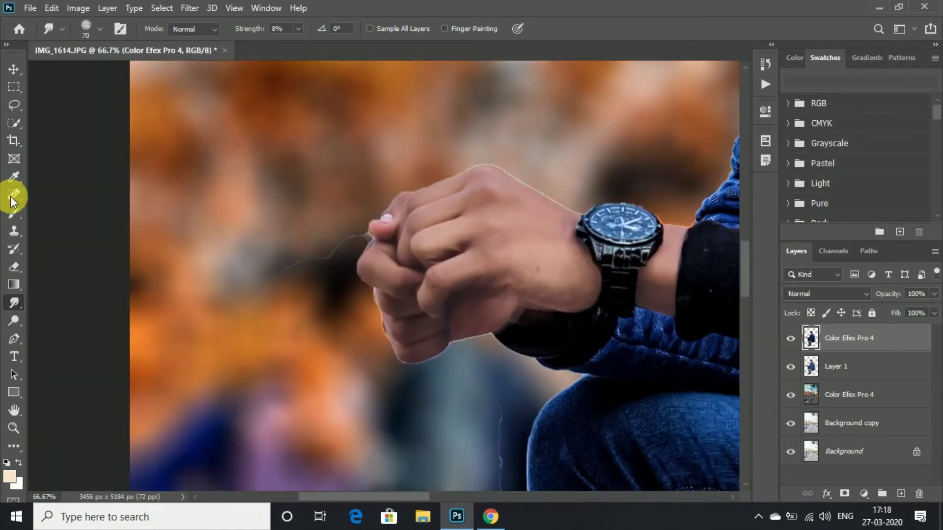
click(13, 197)
click(859, 394)
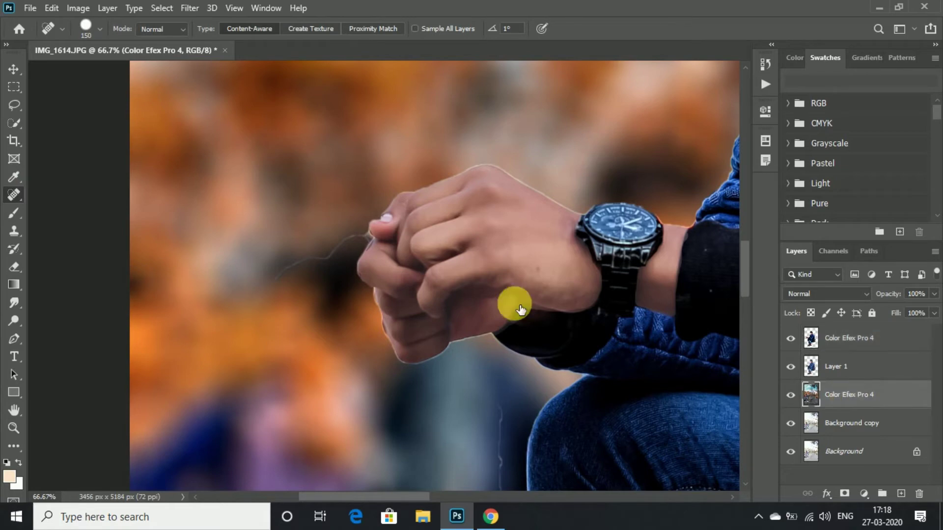
mouse_move(304, 256)
mouse_down()
mouse_move(282, 282)
mouse_move(392, 275)
mouse_up()
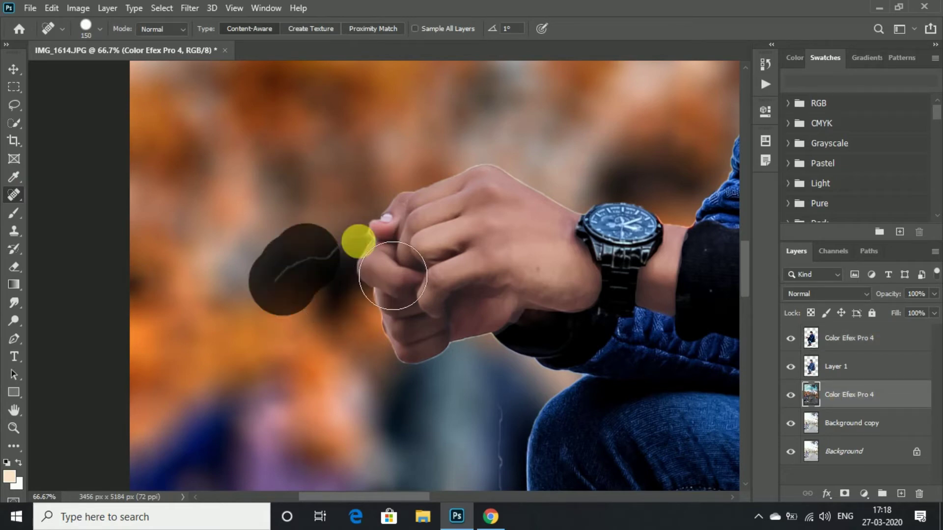
drag(282, 282, 270, 275)
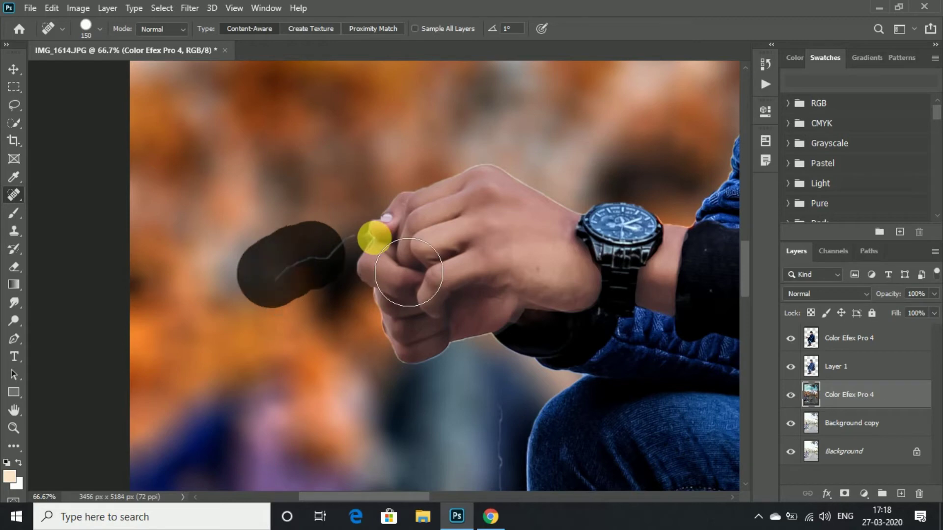
click(374, 238)
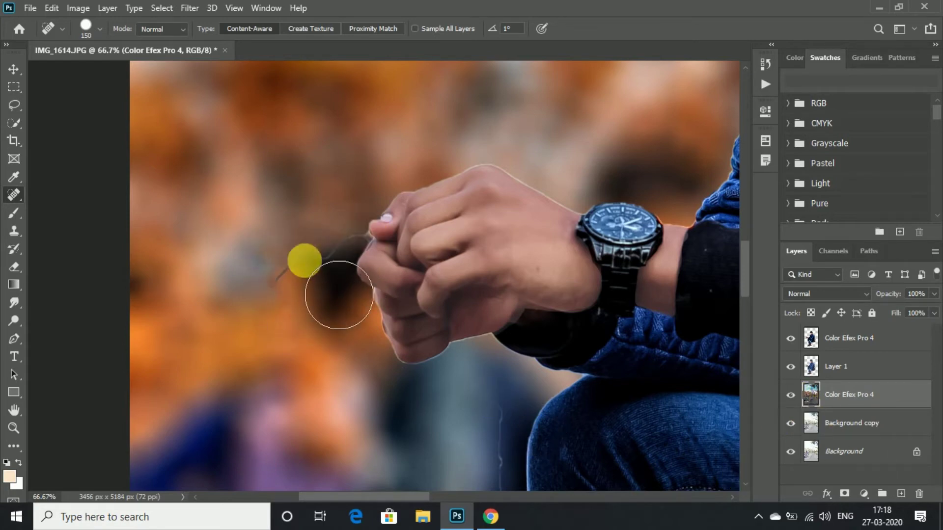
drag(288, 285, 361, 224)
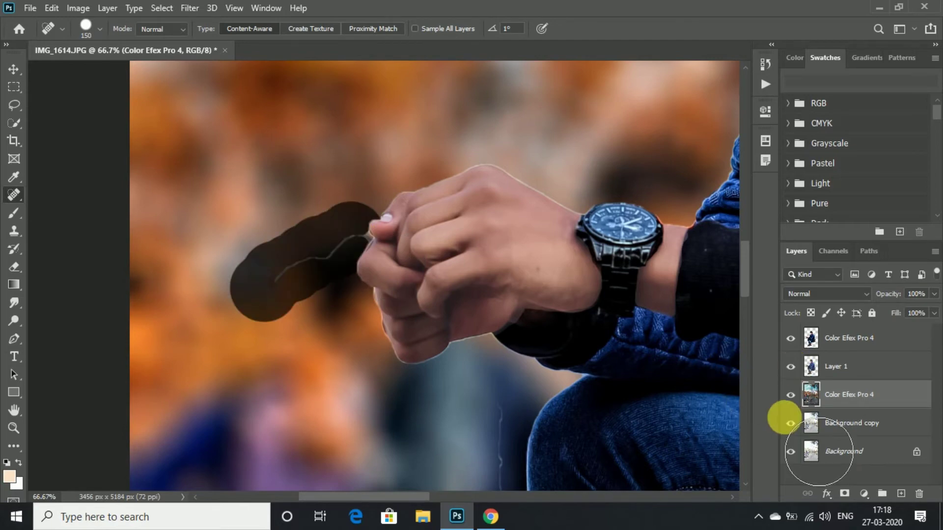
Hide the Background copy and Background layers and heal the remaining mark near the fingertips
drag(790, 424, 790, 451)
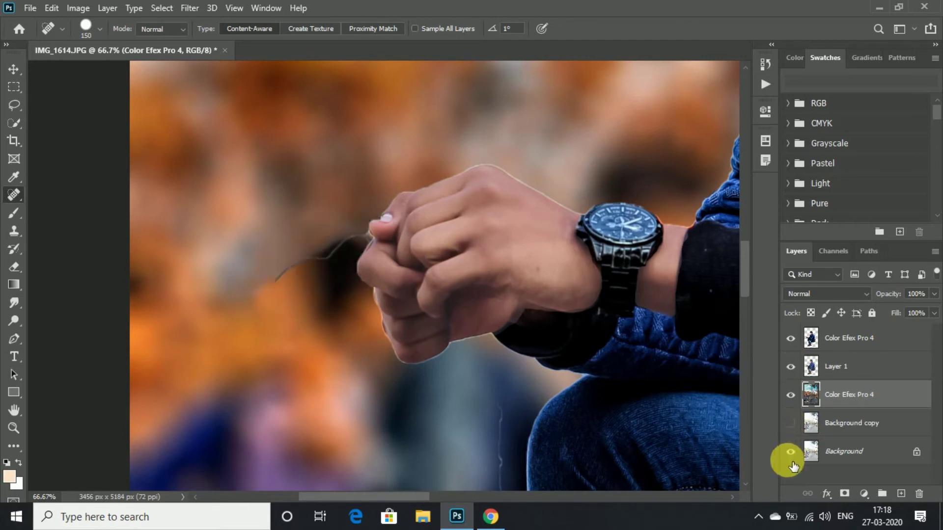
drag(290, 266, 415, 282)
drag(493, 405, 497, 454)
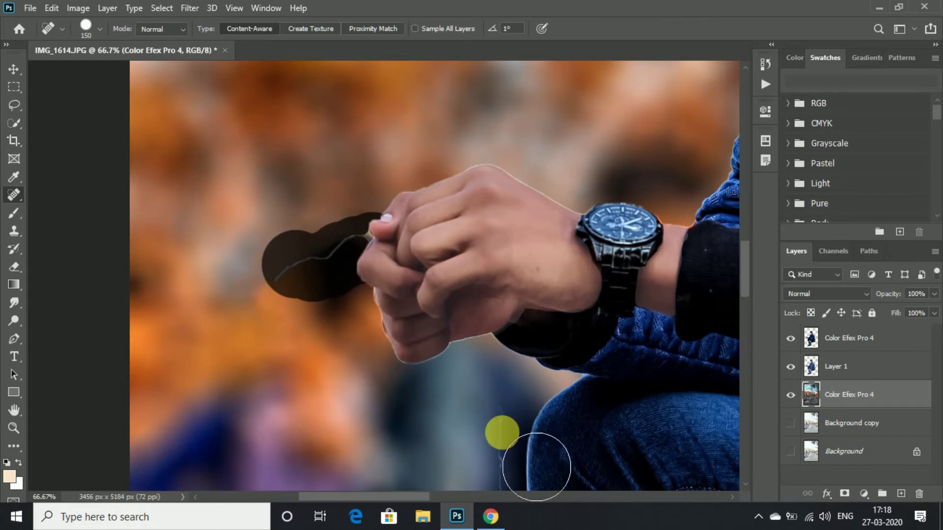
click(14, 230)
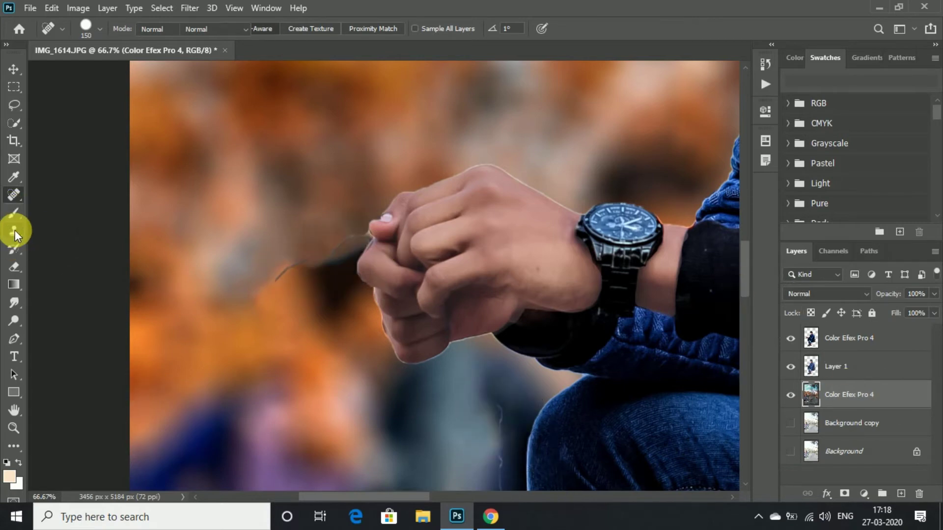
click(290, 268)
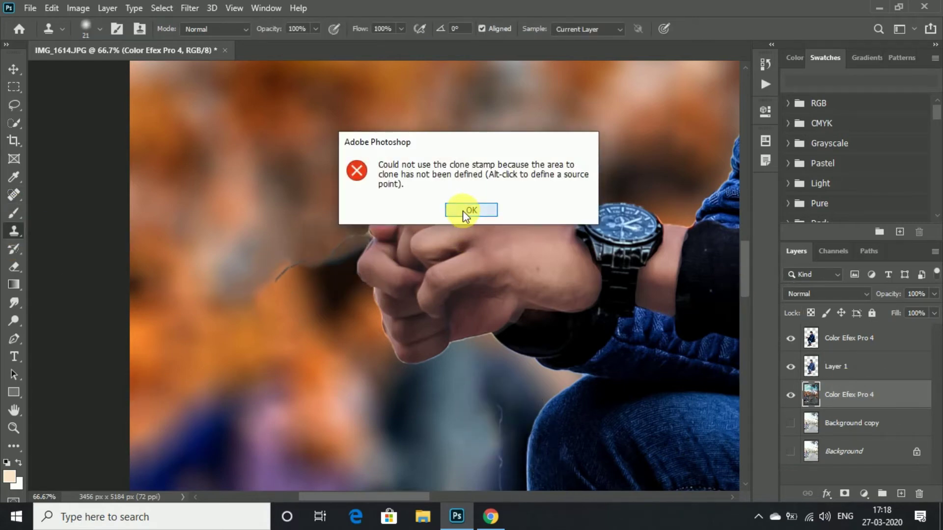
Try the Clone Stamp and dismiss the repeated undefined clone source warnings
click(462, 211)
click(247, 193)
click(481, 212)
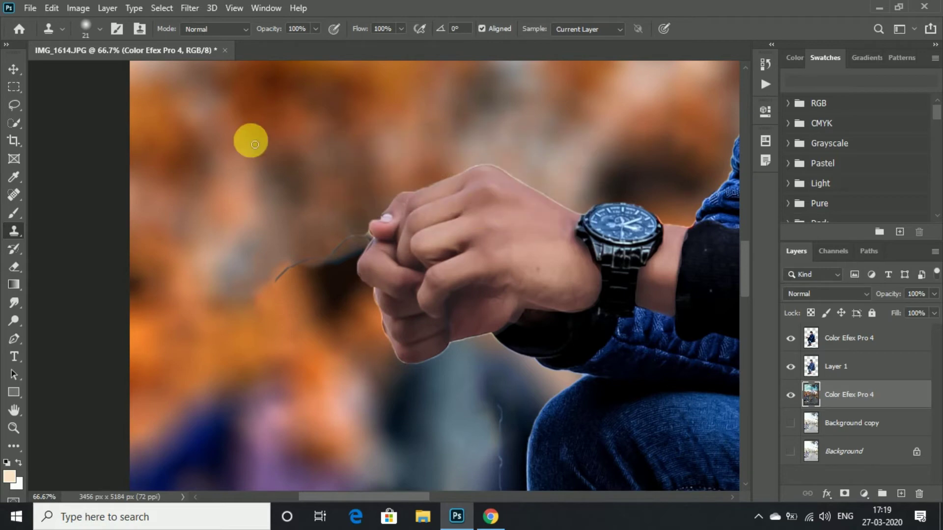
click(281, 285)
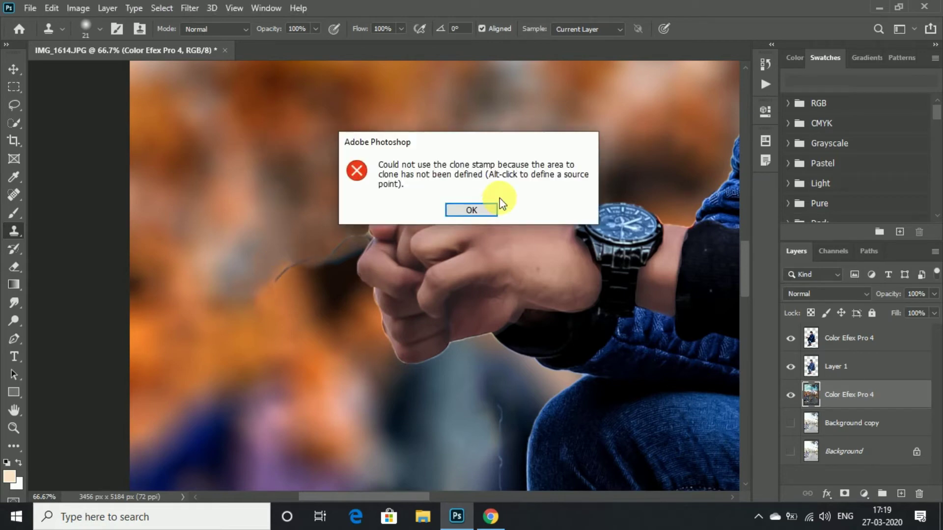
click(471, 210)
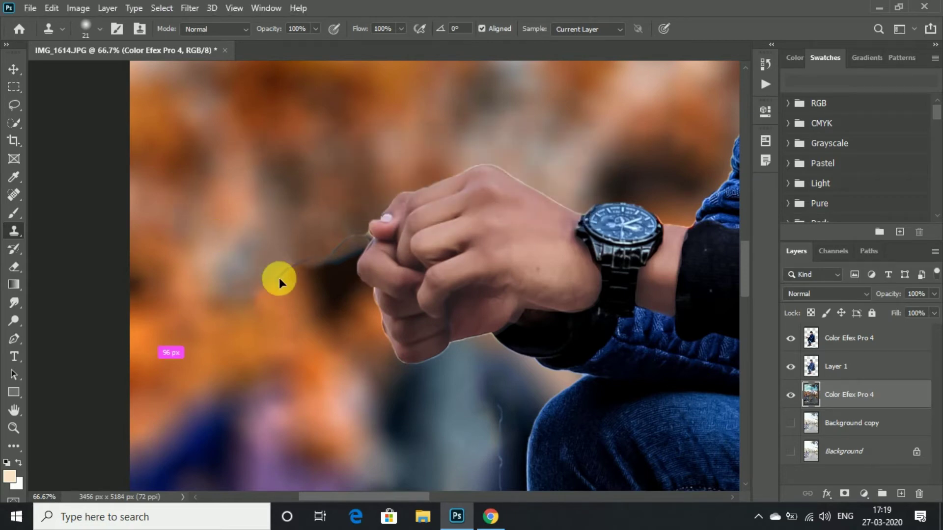
click(298, 271)
click(472, 210)
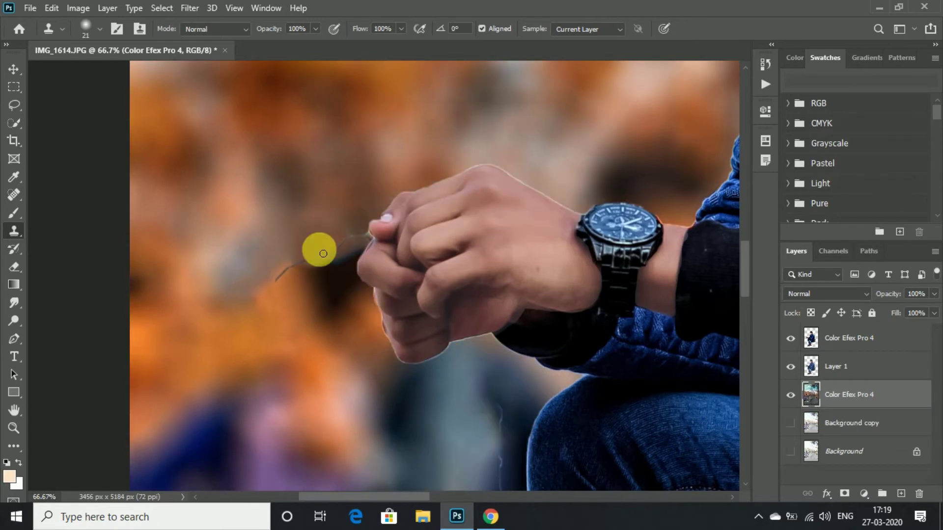
click(312, 267)
click(475, 212)
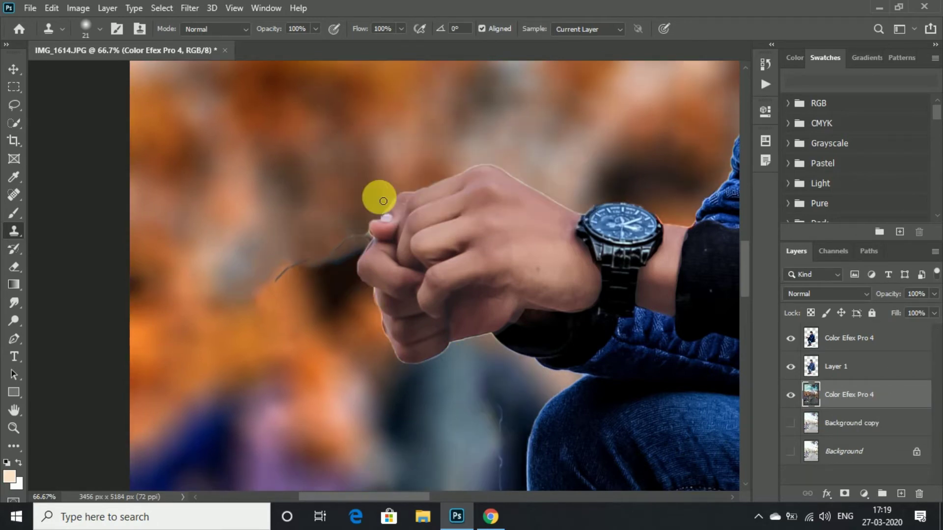
Sample the orange background and clone it over the stray hair strand beside the fingers
key(alt)
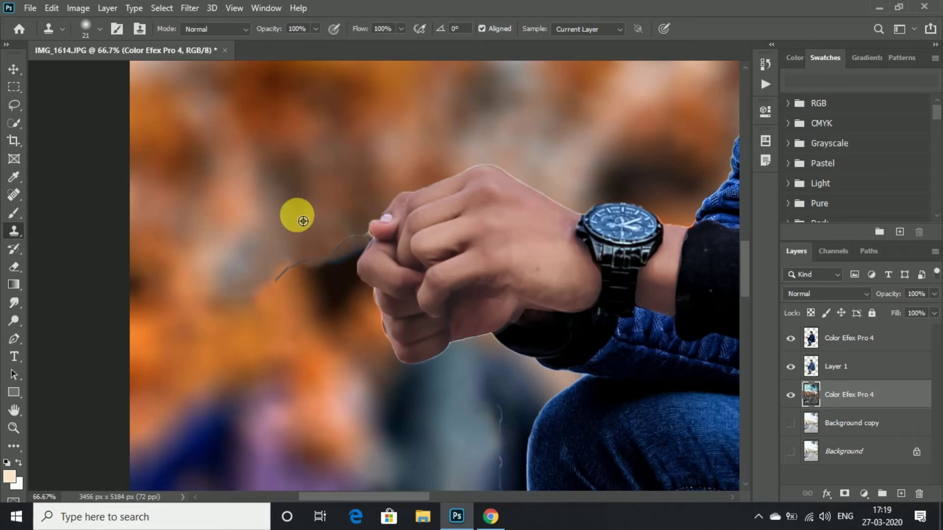
alt+click(302, 221)
drag(287, 262, 347, 250)
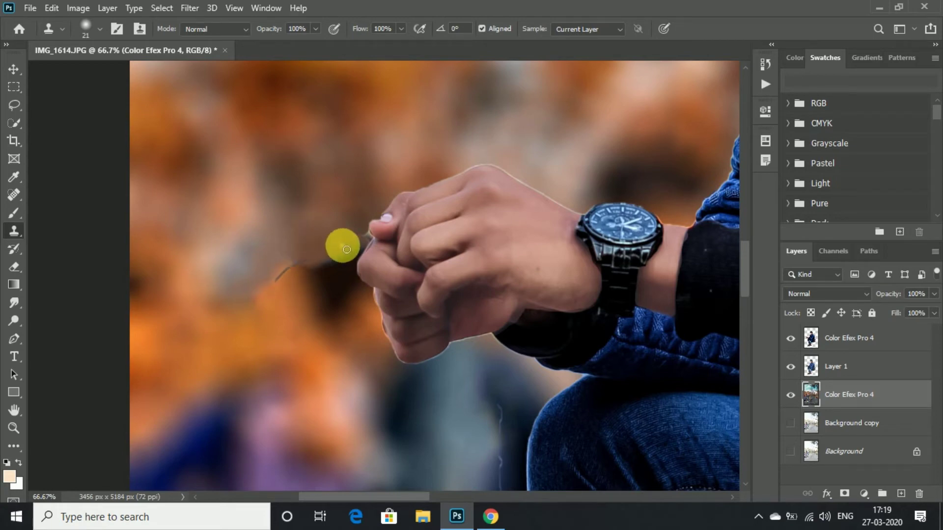
key(ctrl+z)
drag(277, 271, 293, 263)
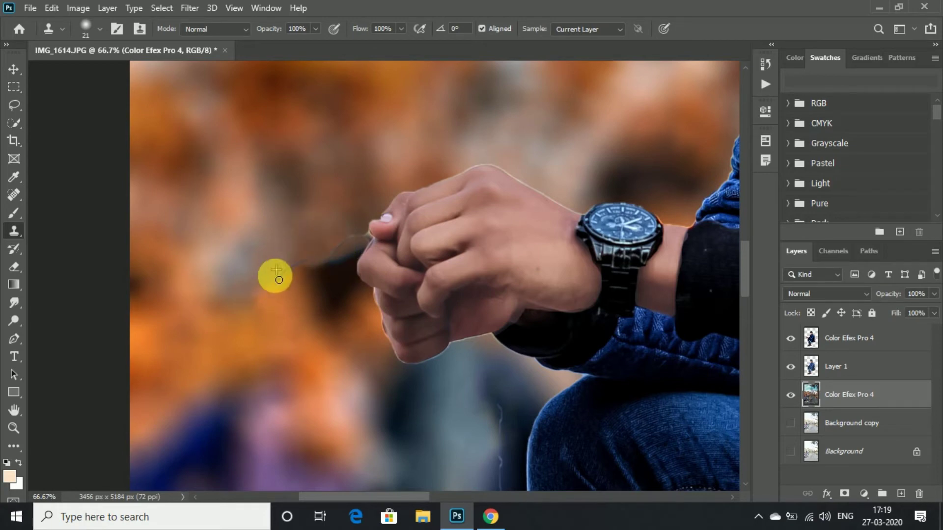
alt+click(308, 274)
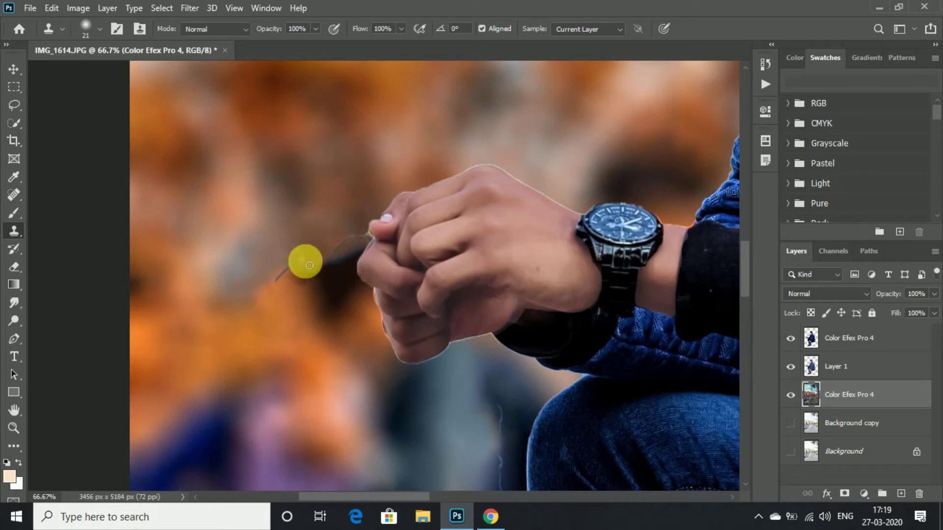
mouse_move(309, 265)
mouse_down()
mouse_move(284, 275)
mouse_move(322, 236)
mouse_move(294, 132)
mouse_move(301, 262)
mouse_move(152, 273)
mouse_up()
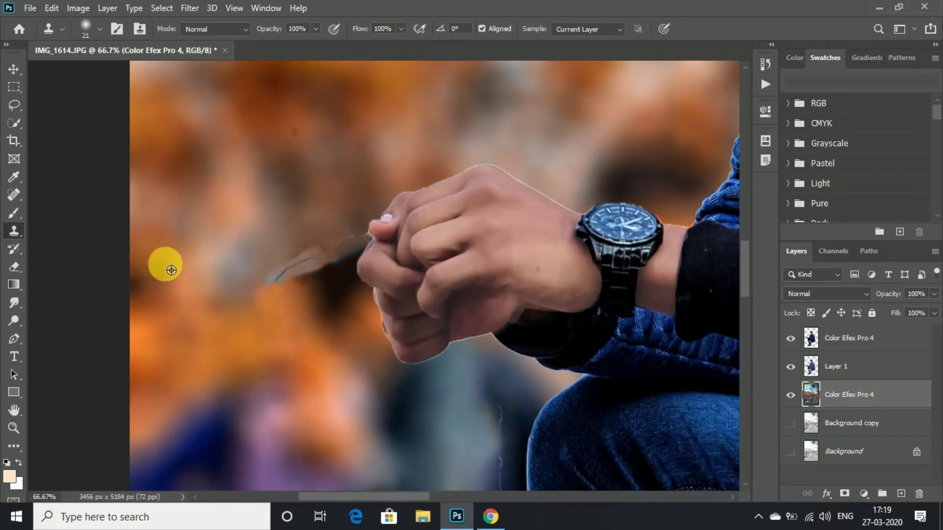
click(290, 267)
drag(296, 271, 327, 253)
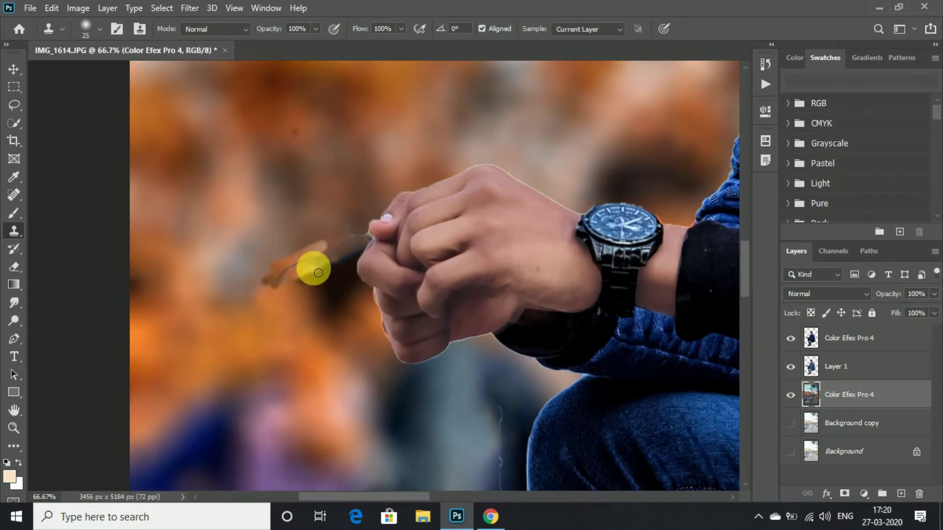
mouse_move(330, 285)
mouse_down()
mouse_move(341, 276)
mouse_move(312, 280)
mouse_move(270, 228)
mouse_move(291, 104)
mouse_up()
mouse_move(299, 275)
mouse_down()
mouse_move(316, 288)
mouse_move(321, 258)
mouse_move(376, 243)
mouse_move(275, 301)
mouse_move(326, 252)
mouse_move(440, 337)
mouse_move(463, 453)
mouse_up()
key(ctrl+minus)
key(ctrl+minus)
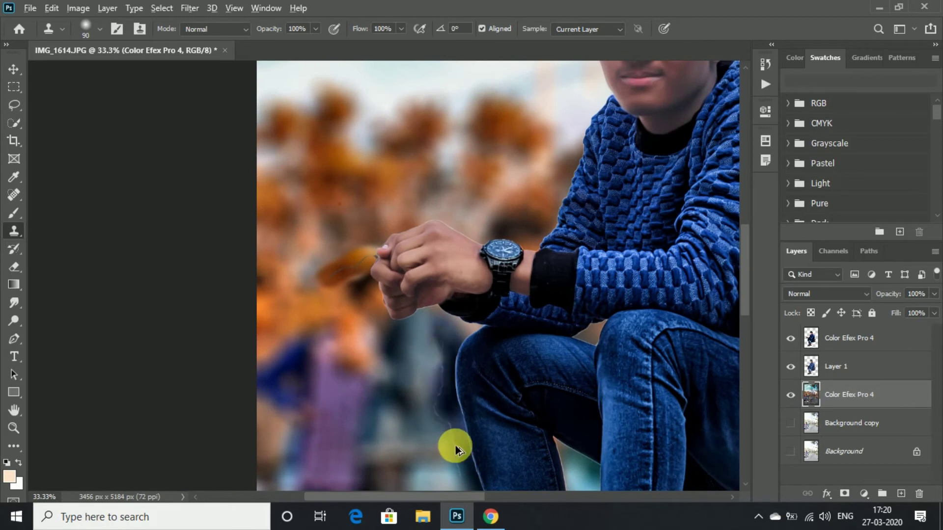
Undo the recent Clone Stamp strokes from the Edit menu
click(52, 8)
click(79, 20)
click(52, 8)
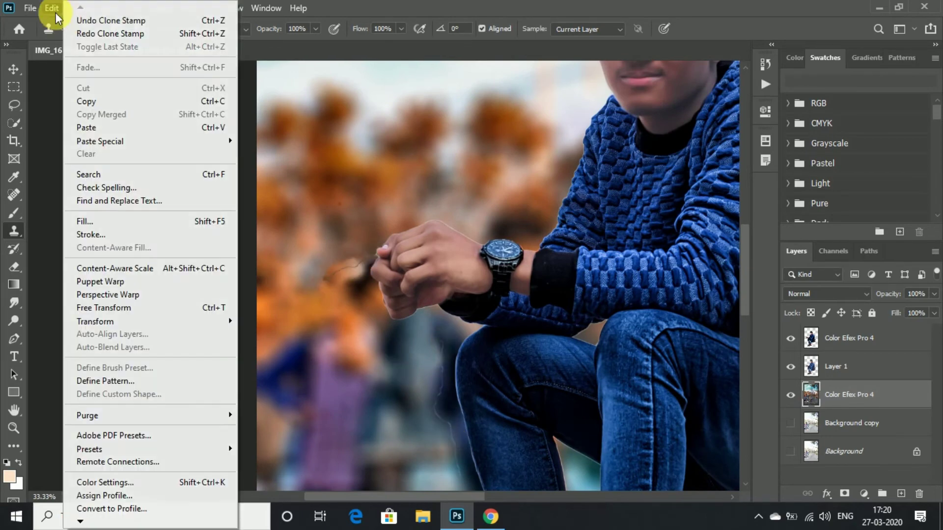
click(79, 20)
click(52, 8)
click(79, 21)
click(54, 8)
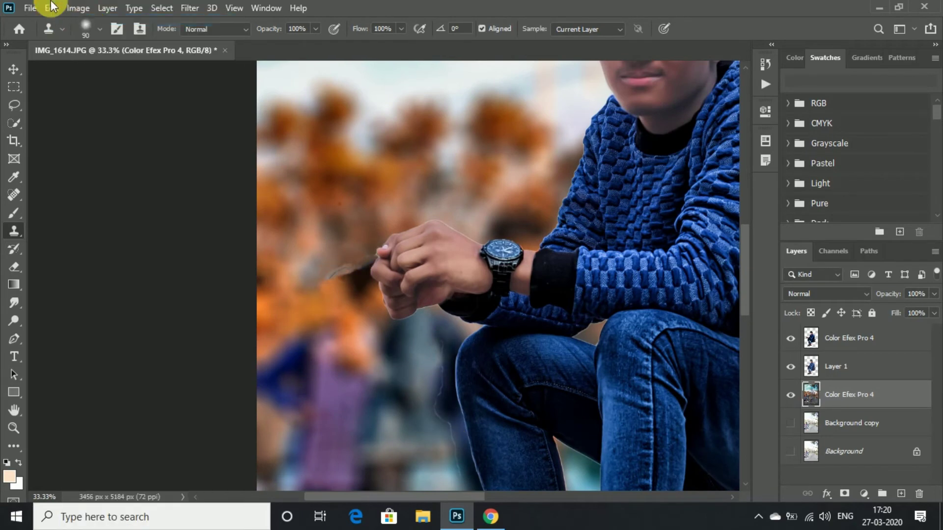
Spot-heal the strand beside the fingers and down the leg, then compare with Layer 1 toggled
click(14, 195)
drag(328, 254, 416, 269)
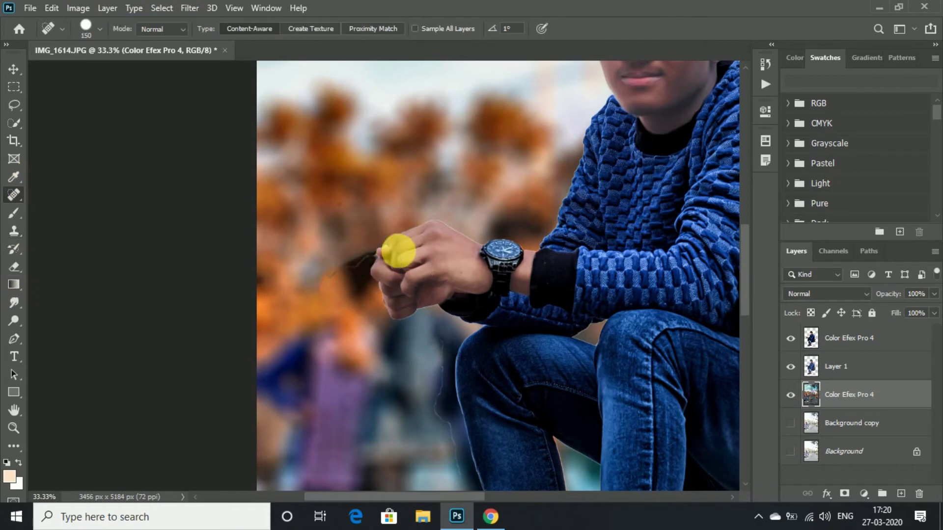
drag(432, 339, 757, 318)
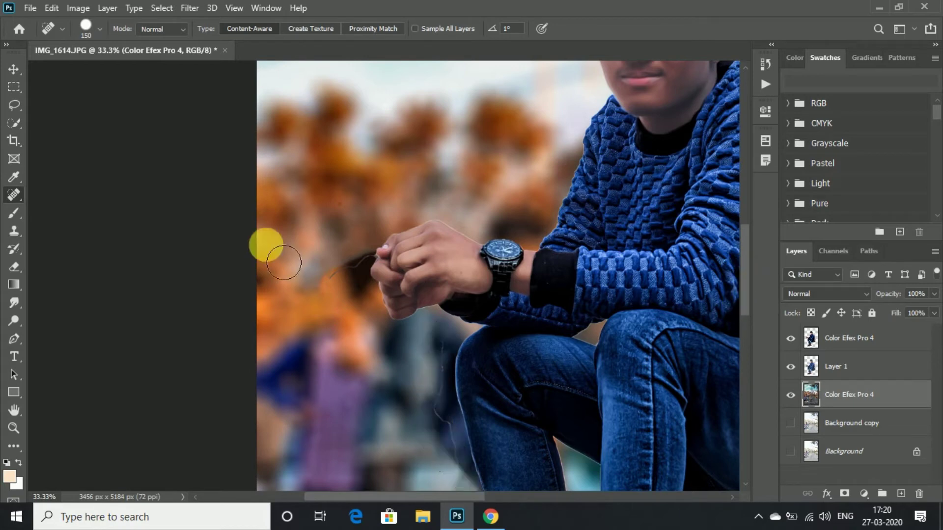
click(14, 303)
key(ctrl+plus)
key(ctrl+plus)
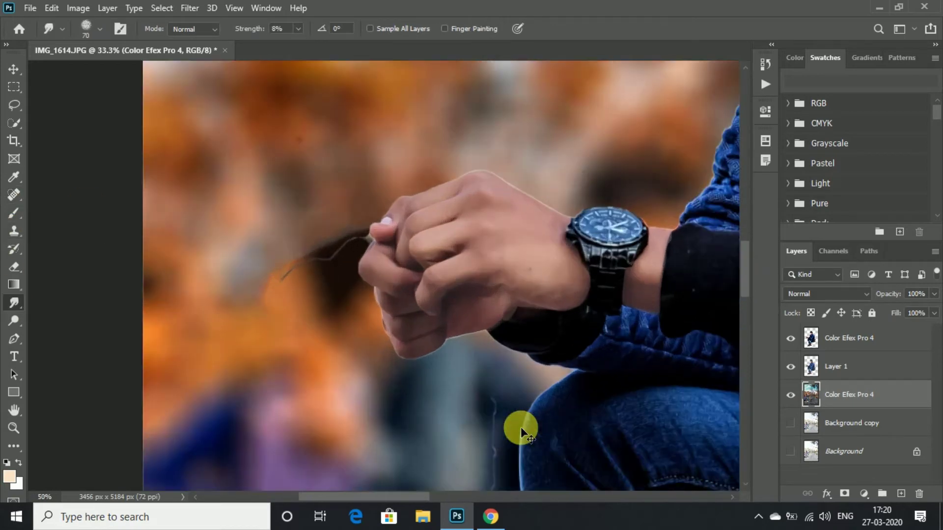
key(ctrl+plus)
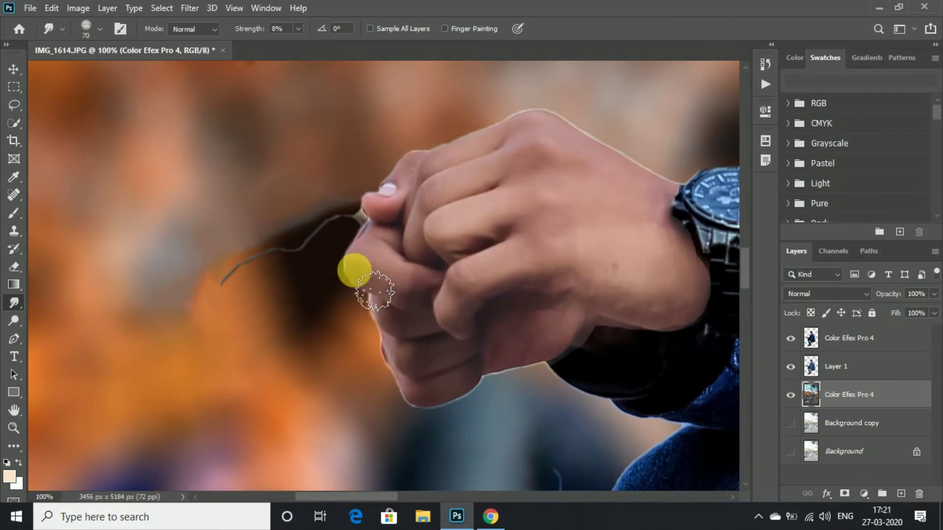
click(790, 366)
click(790, 338)
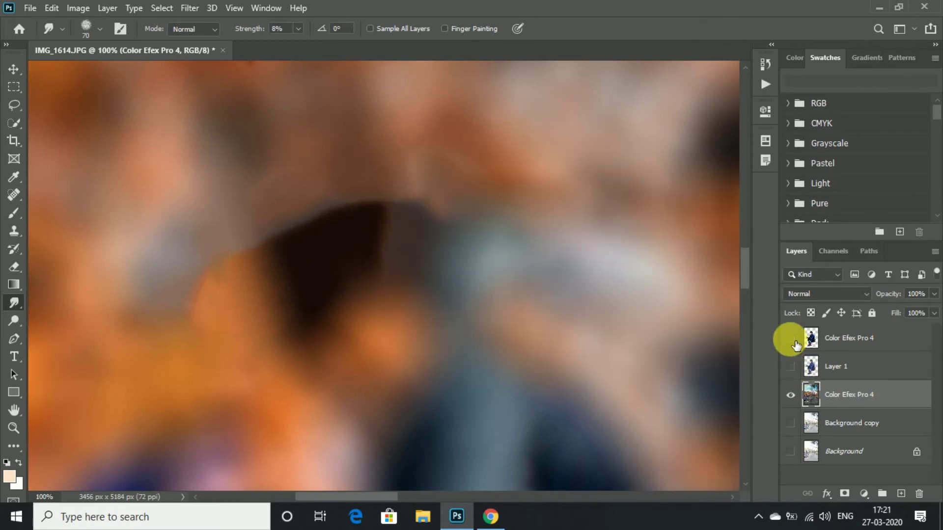
click(790, 367)
Erase the hair strands by the fingers and knee from the top Color Efex Pro 4 layer
click(848, 339)
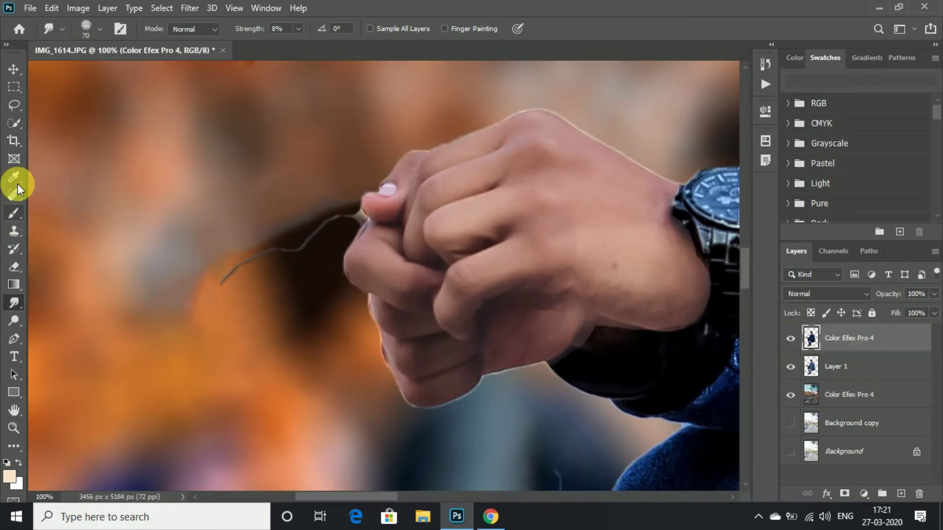
click(14, 268)
drag(210, 291, 305, 236)
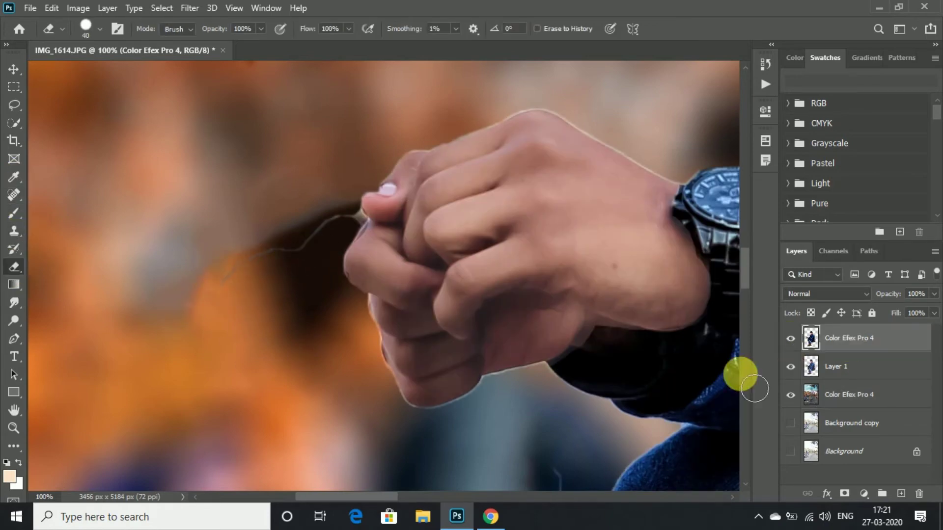
click(790, 366)
drag(235, 278, 359, 234)
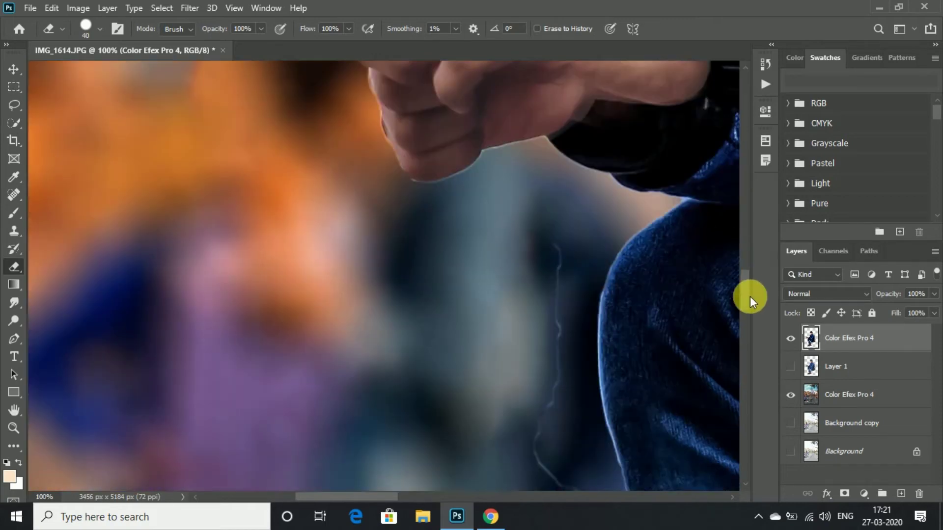
drag(746, 282, 747, 309)
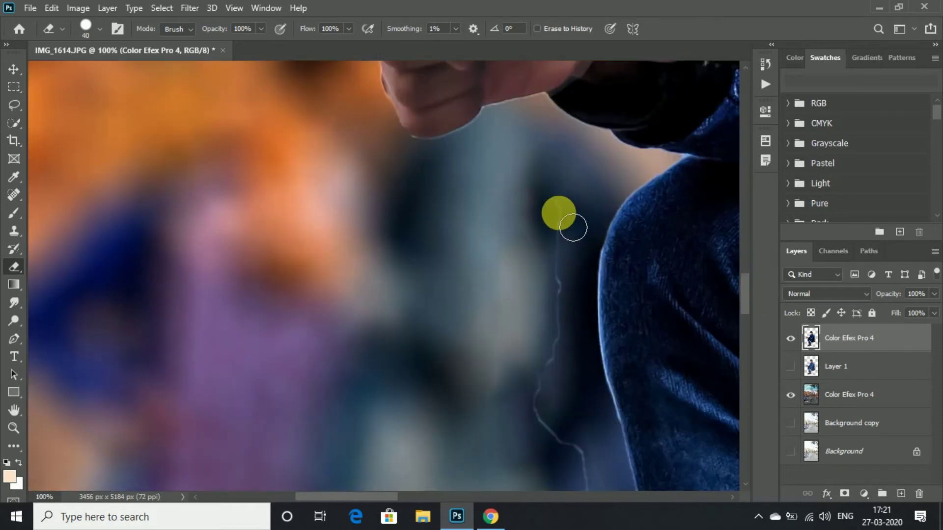
mouse_move(573, 227)
mouse_down()
mouse_move(554, 358)
mouse_move(583, 468)
mouse_up()
mouse_move(746, 289)
mouse_down()
mouse_move(745, 381)
mouse_move(746, 267)
mouse_up()
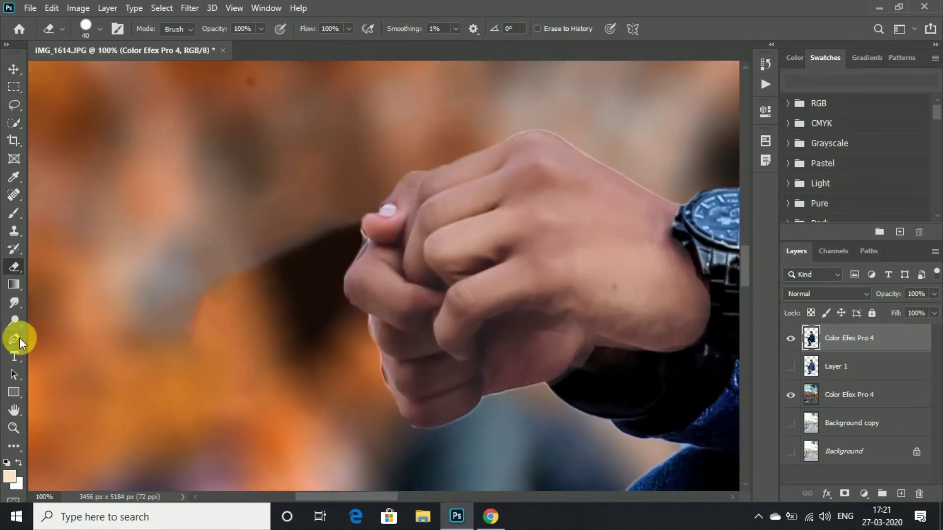
click(14, 303)
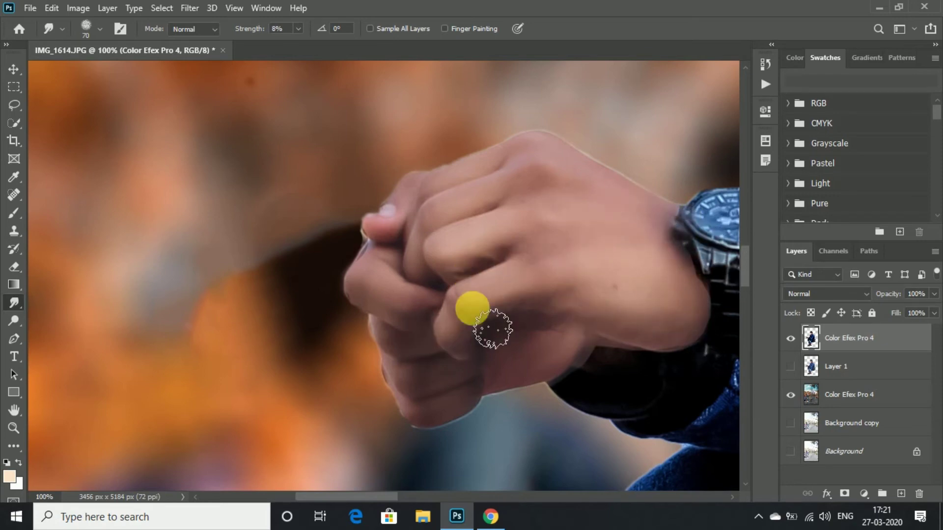
Review the hand and watch up close, then zoom out and make Layer 1 visible
key(ctrl+minus)
key(ctrl+minus)
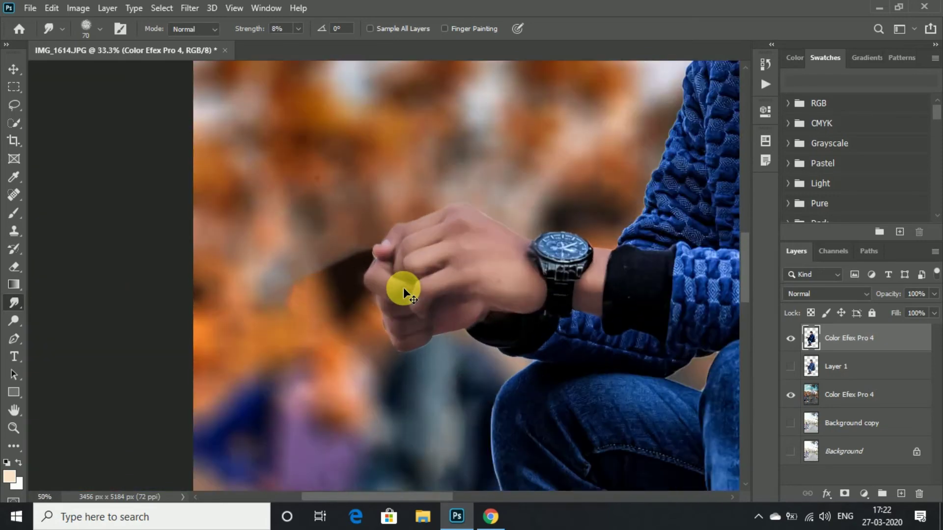
key(ctrl+plus)
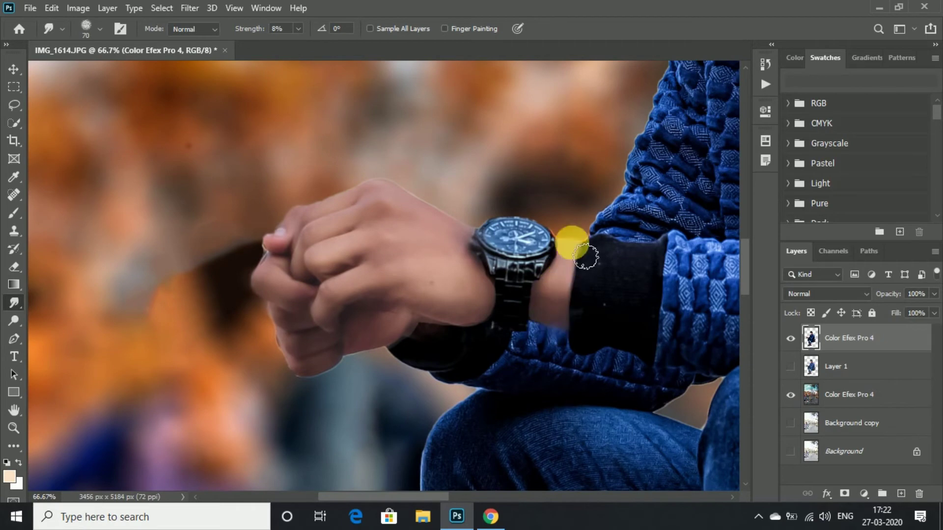
drag(745, 267, 745, 356)
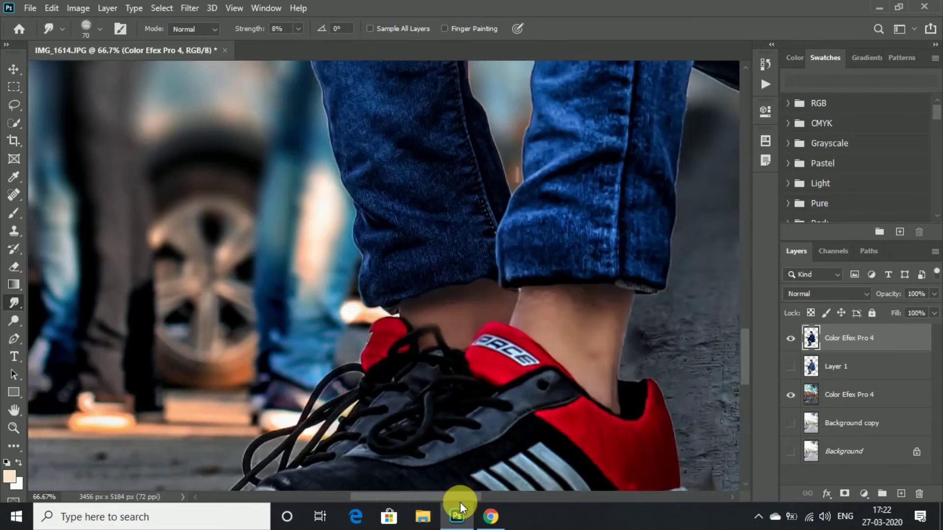
drag(426, 497, 459, 497)
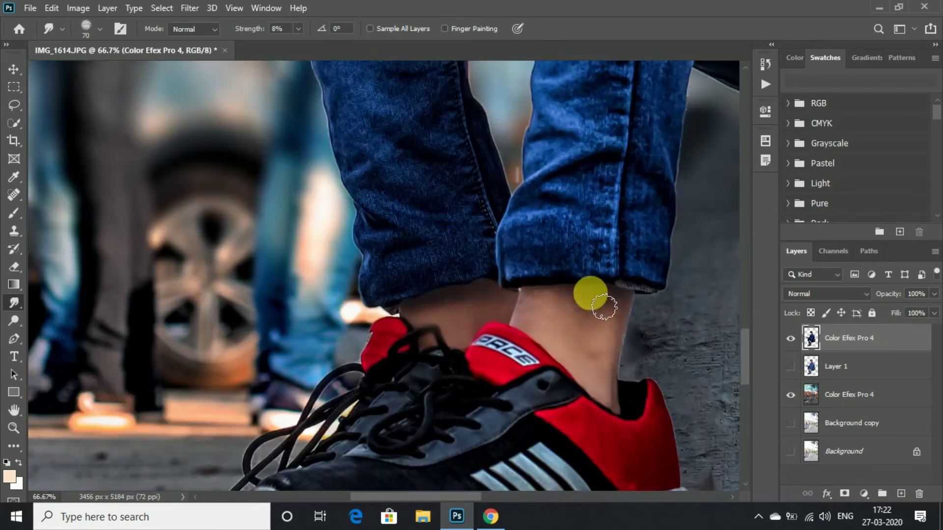
key(ctrl+minus)
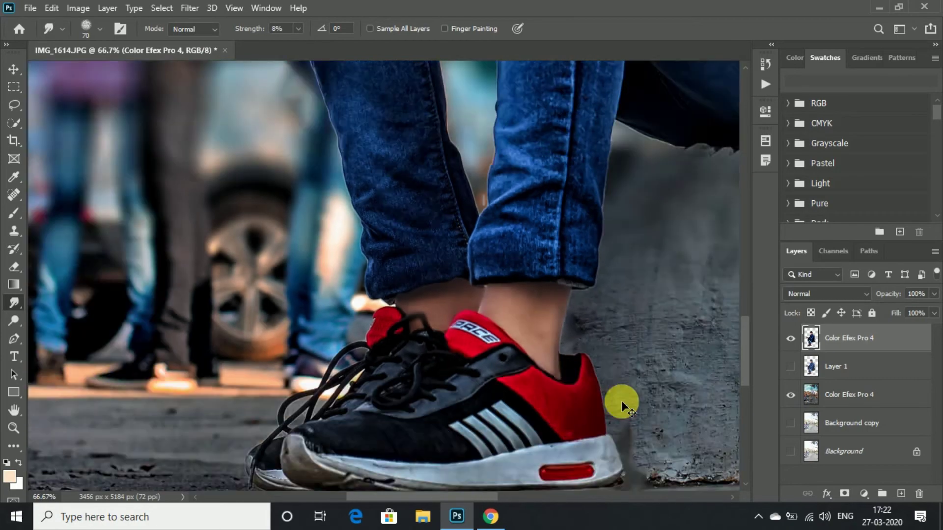
key(ctrl+minus)
key(ctrl+minus)
key(ctrl+minus)
key(ctrl+minus)
click(790, 366)
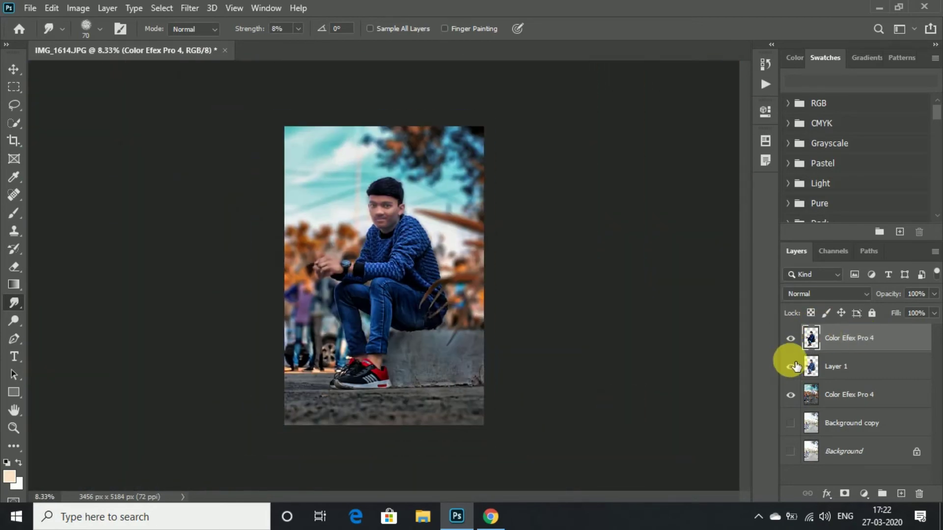
Zoom in and select the man's face, hairline to chin, with Quick Selection at brush size 50
key(w)
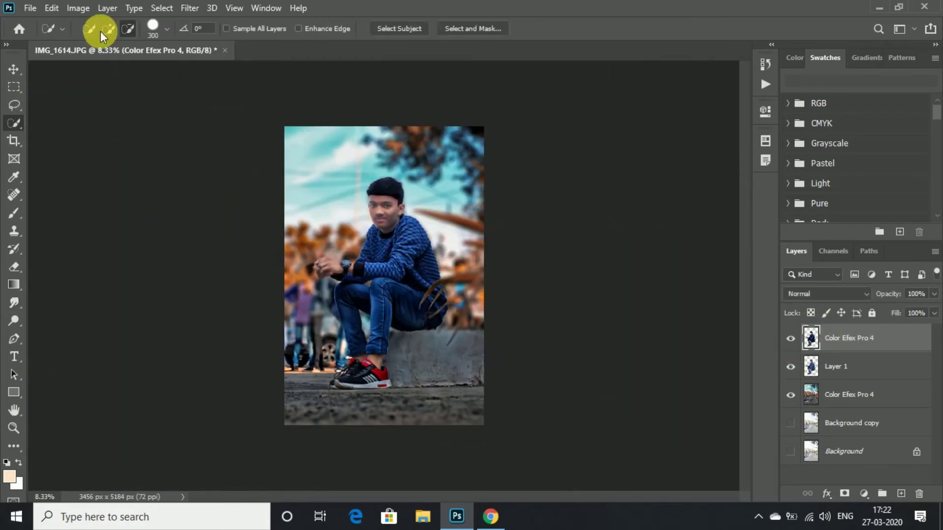
key(ctrl+plus)
key(ctrl+plus)
key(ctrl+plus)
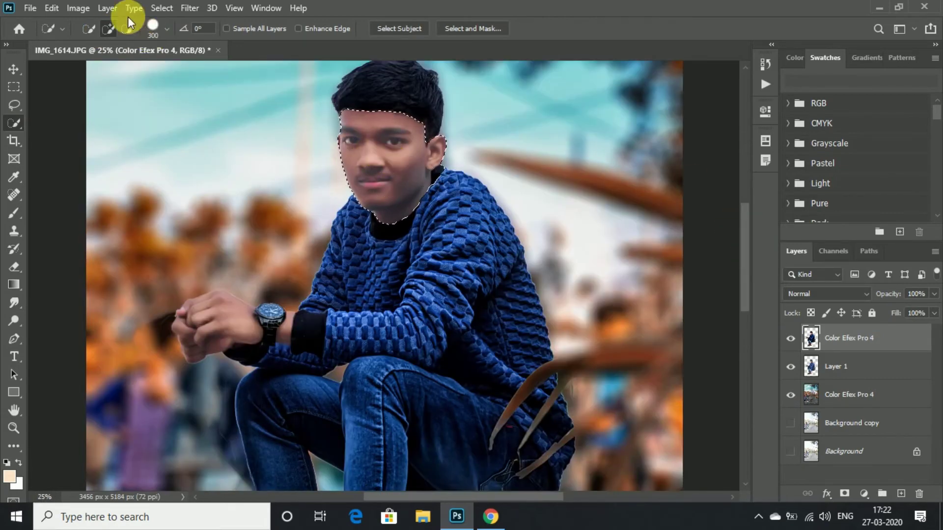
key(bracketleft)
key(bracketleft)
key(bracketleft)
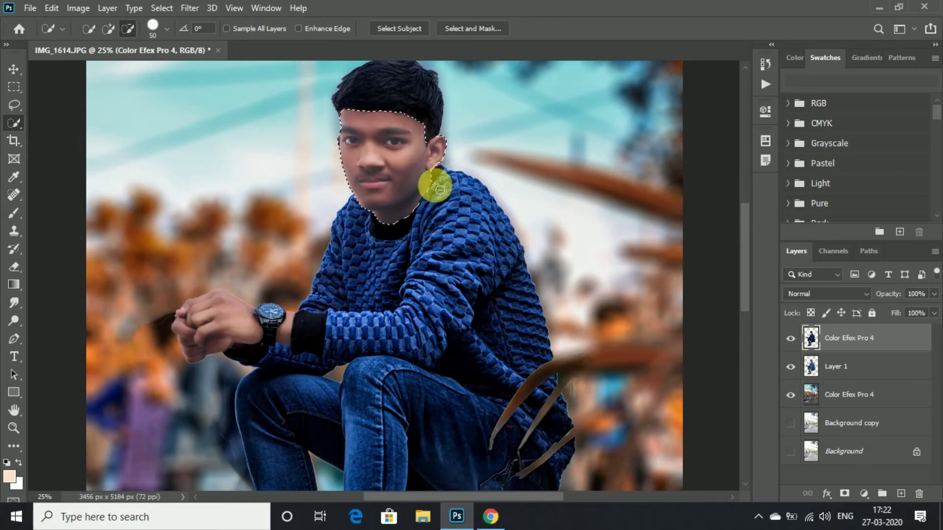
click(561, 178)
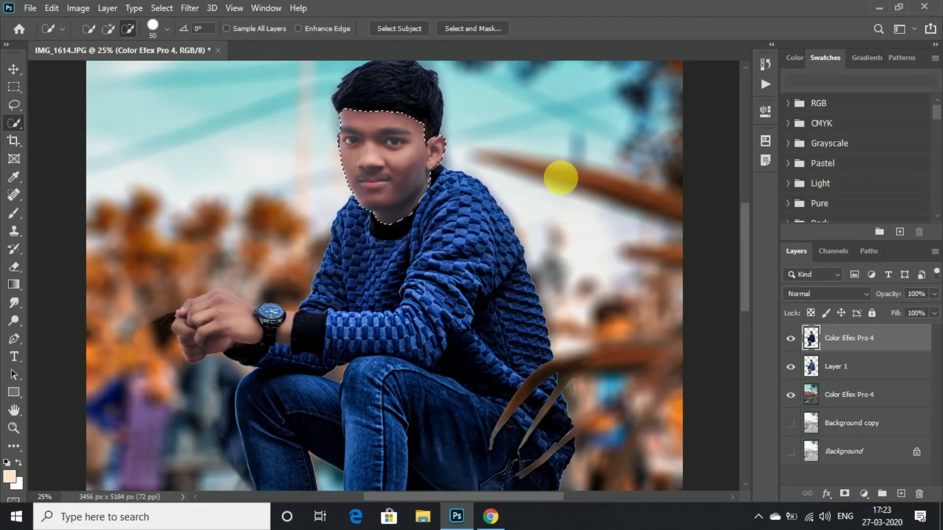
right_click(387, 166)
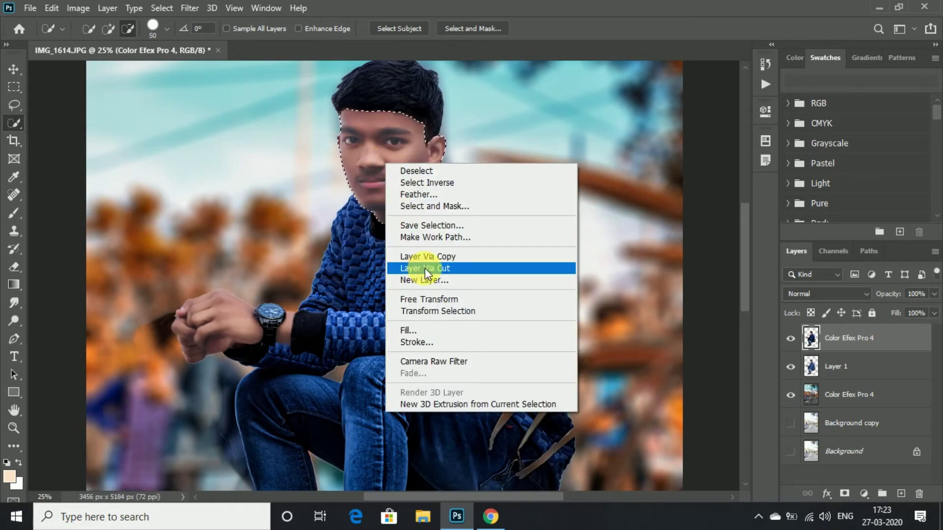
click(365, 164)
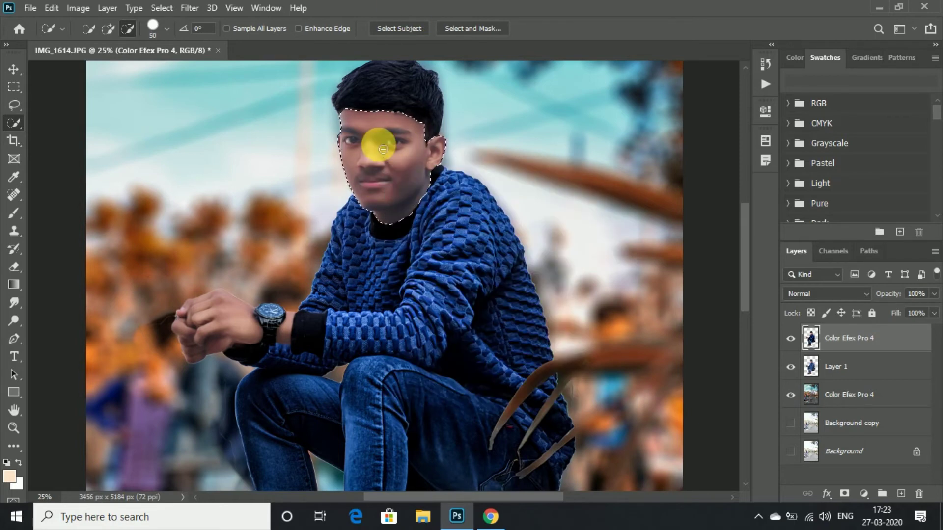
click(162, 7)
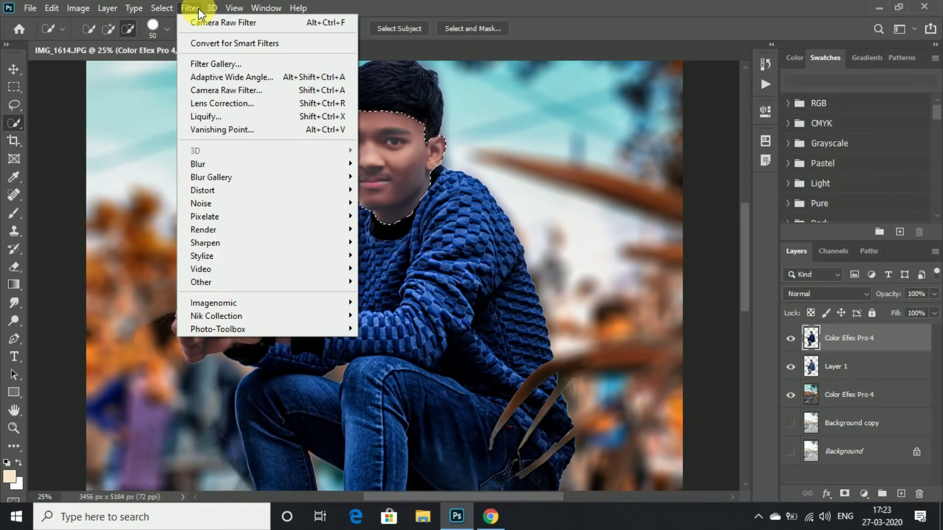
click(449, 28)
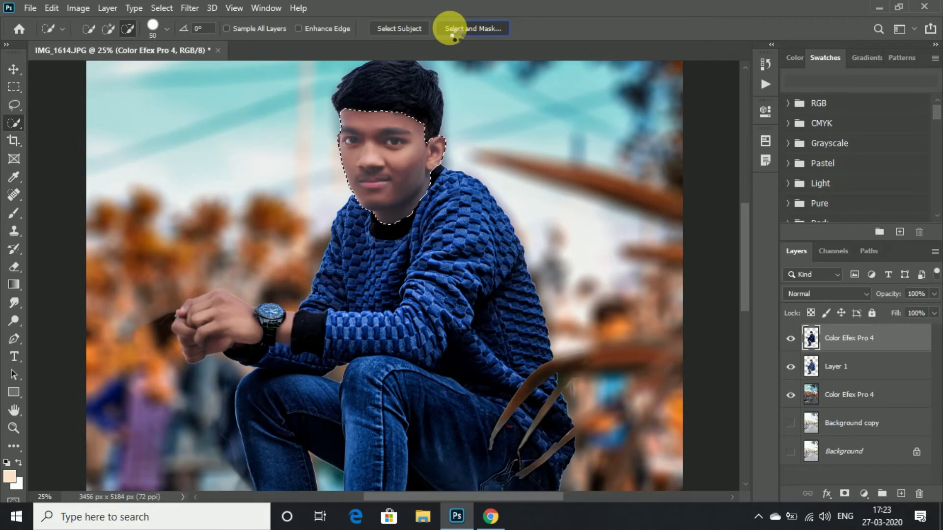
In Select and Mask, brush the hairline, cheek and jaw edges with the Refine Edge Brush
click(450, 35)
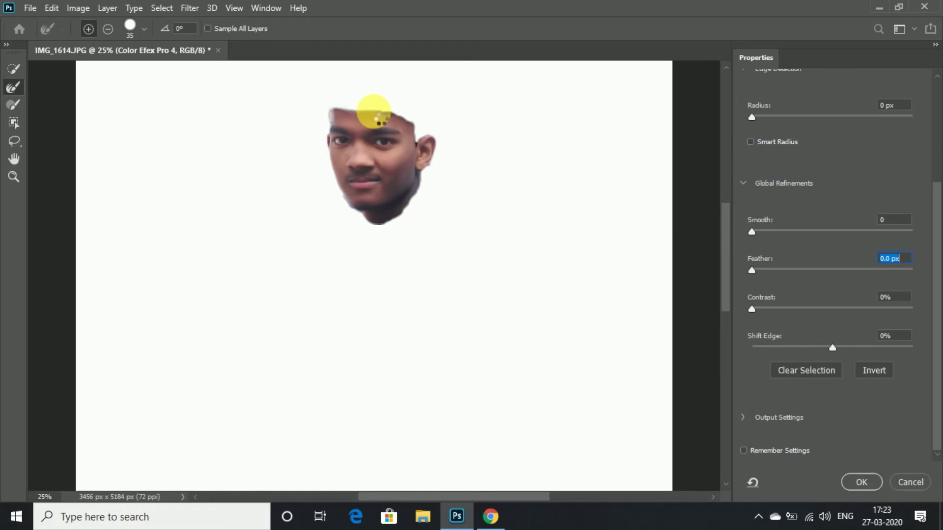
mouse_move(387, 107)
mouse_down()
mouse_move(359, 116)
mouse_move(401, 120)
mouse_up()
click(13, 88)
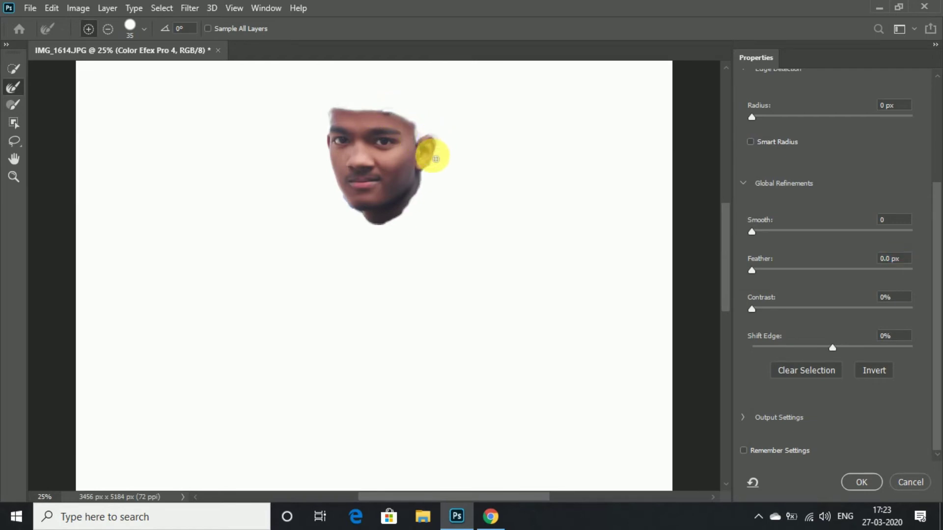
mouse_move(425, 174)
mouse_down()
mouse_move(406, 225)
mouse_move(415, 208)
mouse_up()
mouse_move(354, 206)
mouse_down()
mouse_move(331, 137)
mouse_move(344, 110)
mouse_up()
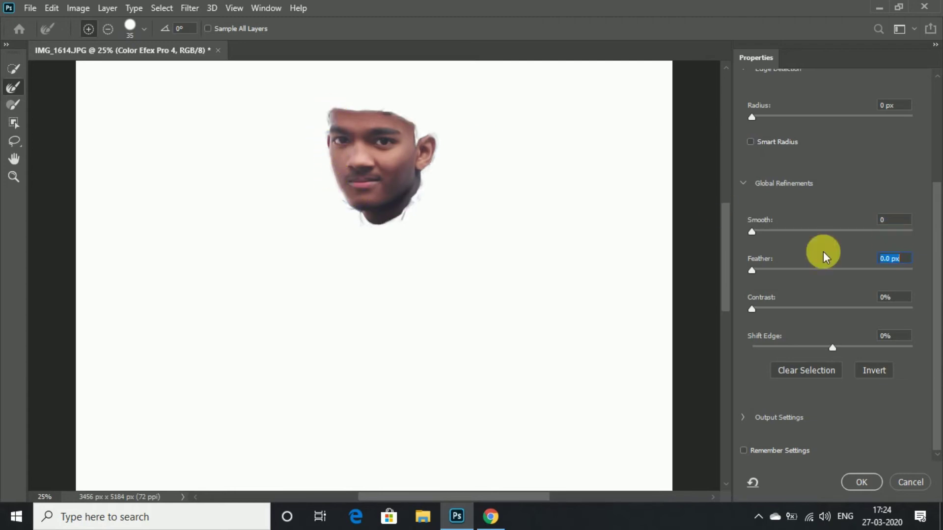
Set Feather to 0.7 px and Smooth to 29, then apply the refined selection
click(758, 268)
drag(752, 232, 800, 229)
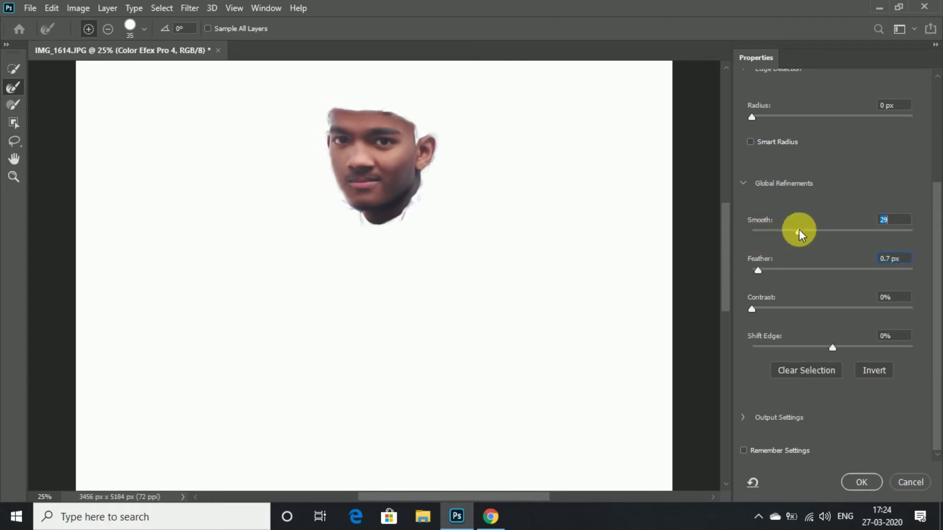
click(867, 481)
drag(421, 169, 400, 165)
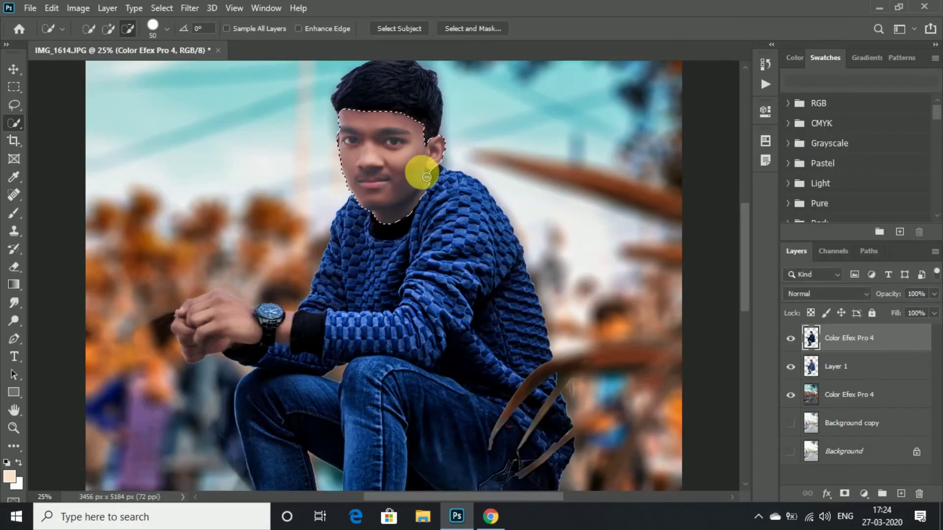
Add an empty Layer 2, then copy the selected face from Color Efex Pro 4 onto Layer 3
right_click(401, 165)
click(439, 277)
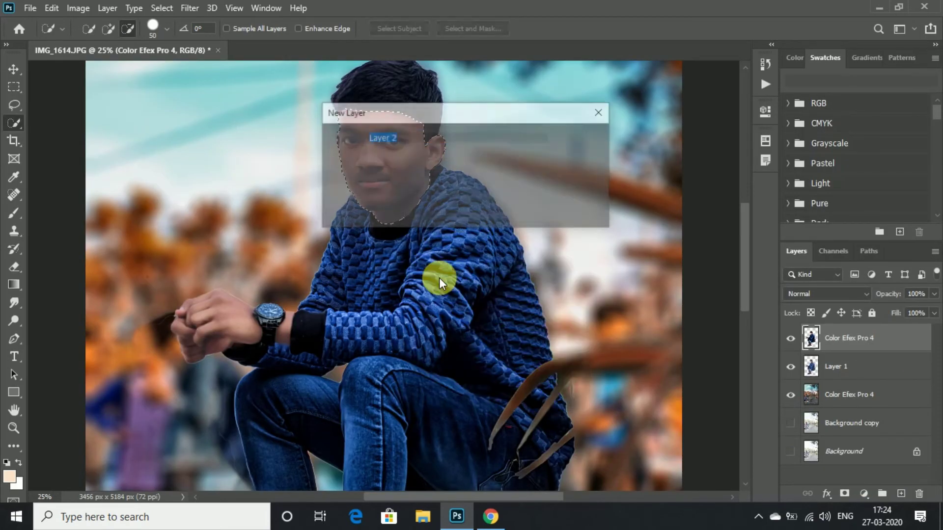
click(564, 139)
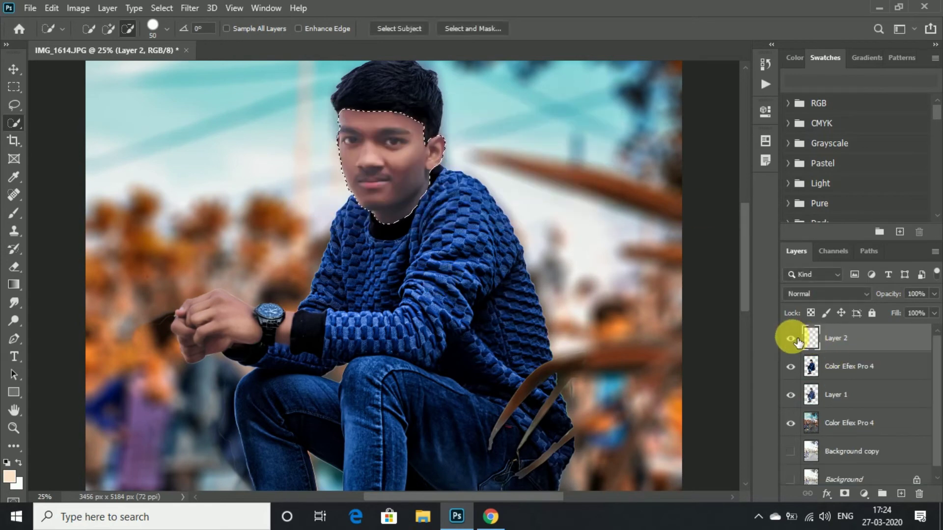
click(810, 367)
right_click(393, 152)
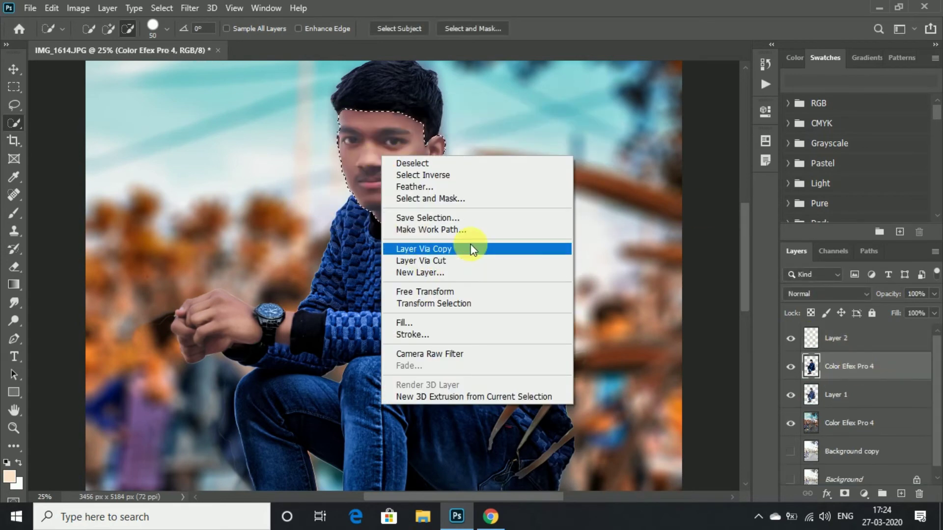
click(470, 244)
Hide Layer 2 and briefly toggle the other layers' visibility to check the background
click(791, 342)
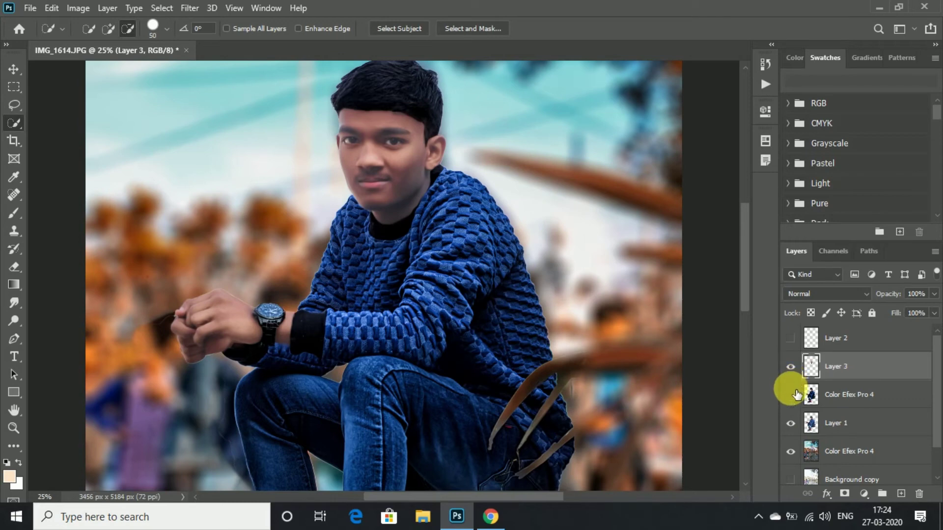
drag(790, 394, 790, 427)
drag(790, 367, 796, 435)
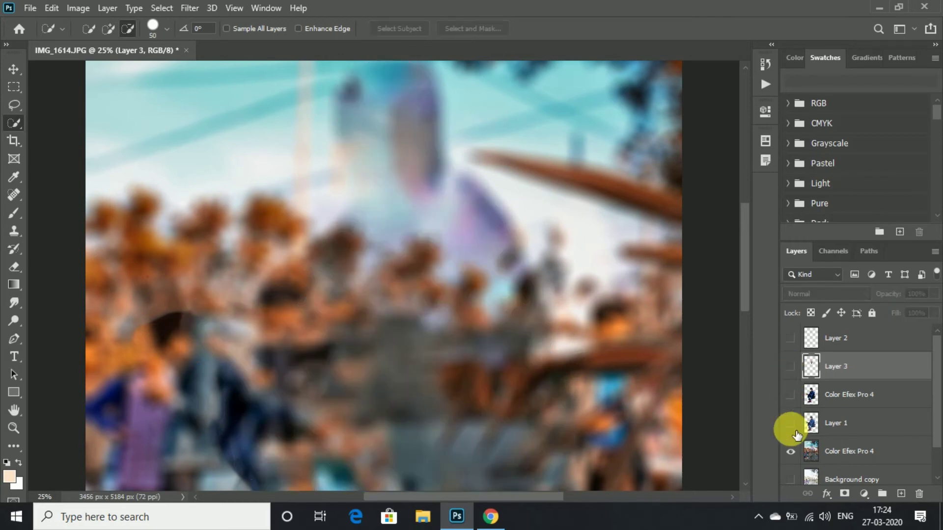
click(791, 394)
click(790, 423)
click(790, 366)
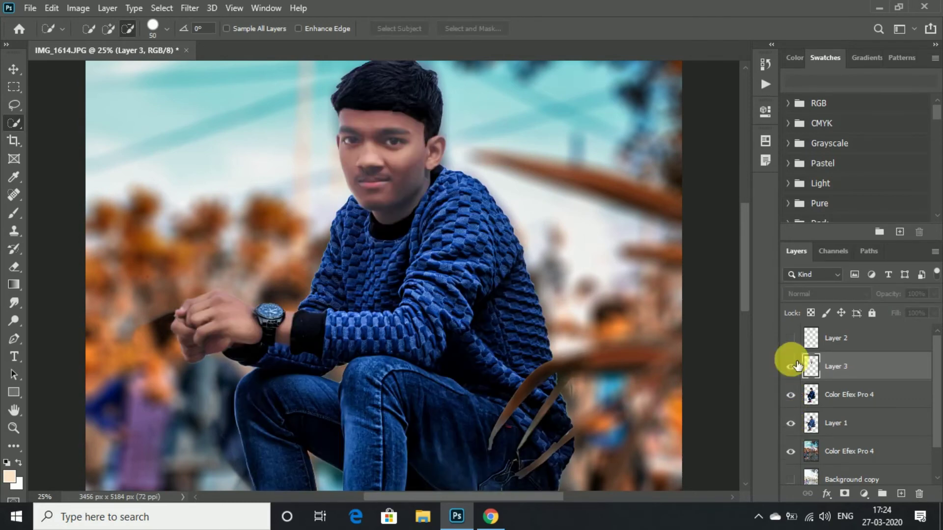
Set Layer 3 to Screen at about 29% opacity and merge it down into Color Efex Pro 4
click(867, 292)
click(823, 269)
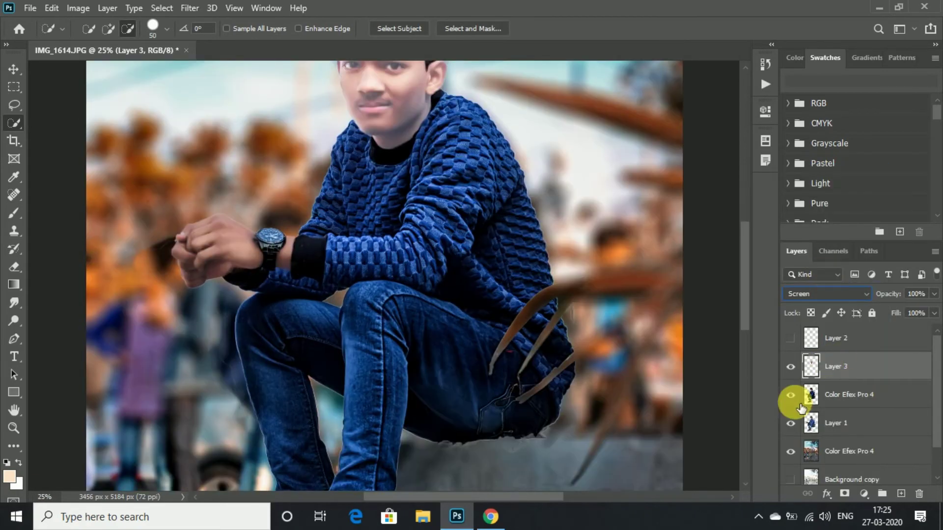
click(790, 394)
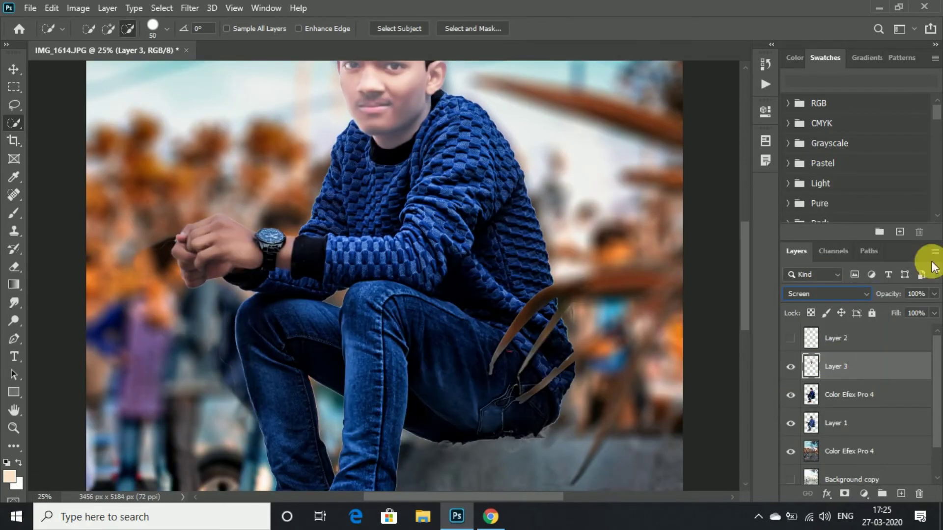
drag(890, 294, 877, 300)
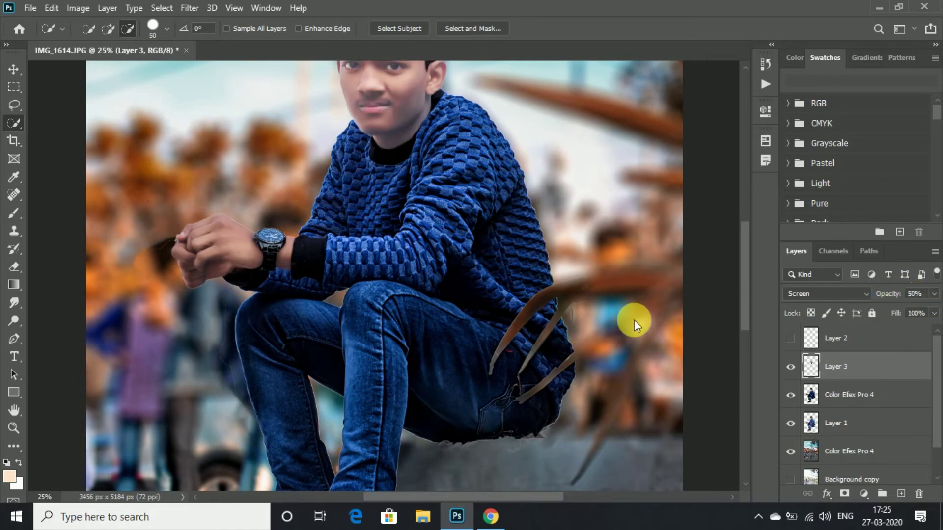
key(ctrl+minus)
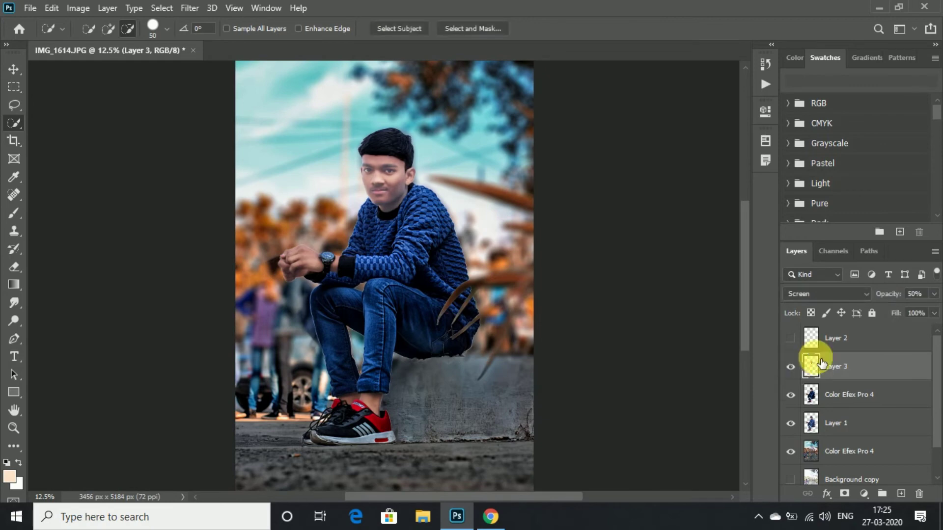
drag(886, 297, 884, 298)
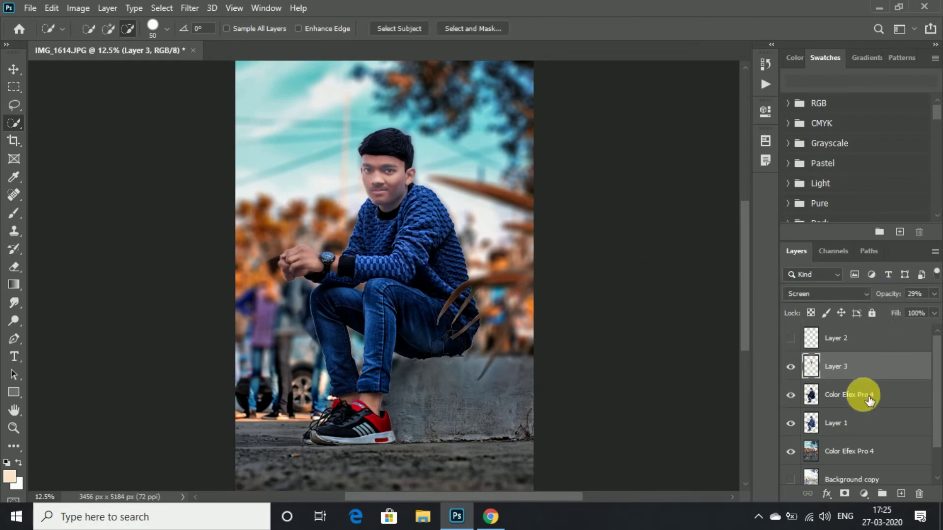
right_click(841, 376)
click(738, 409)
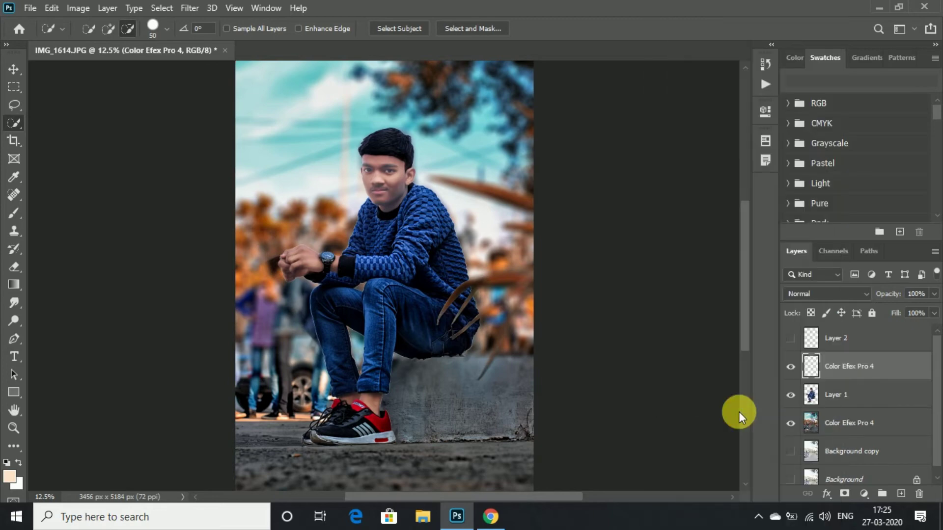
click(791, 369)
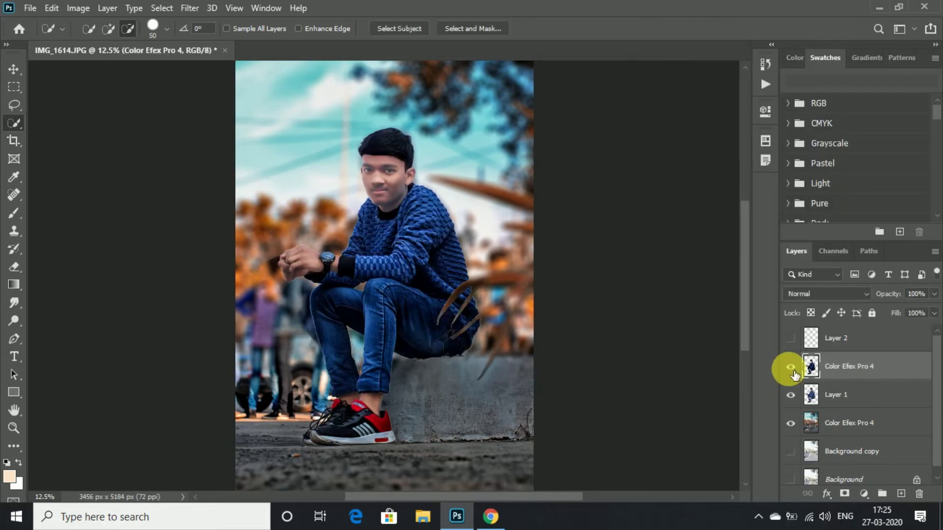
Pick the Smudge tool with a 200 px brush at 63% strength
click(16, 319)
click(16, 302)
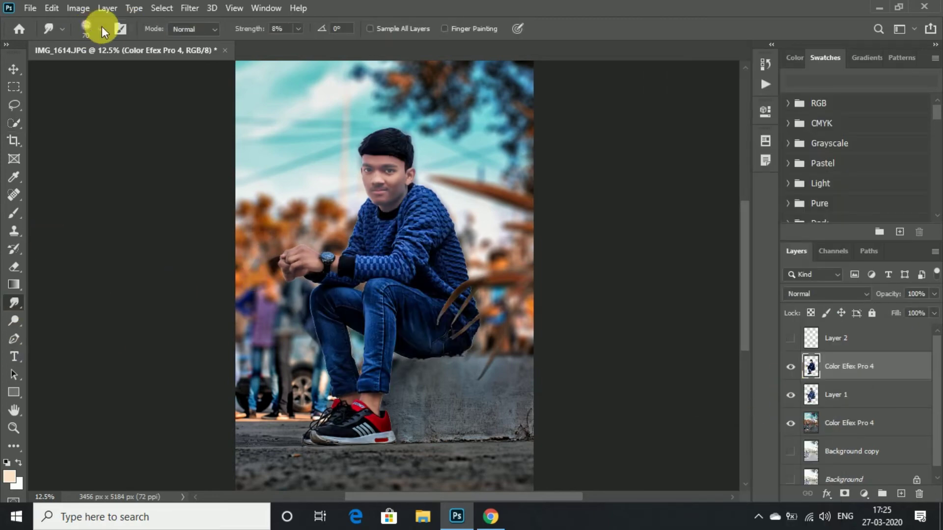
click(102, 26)
click(169, 234)
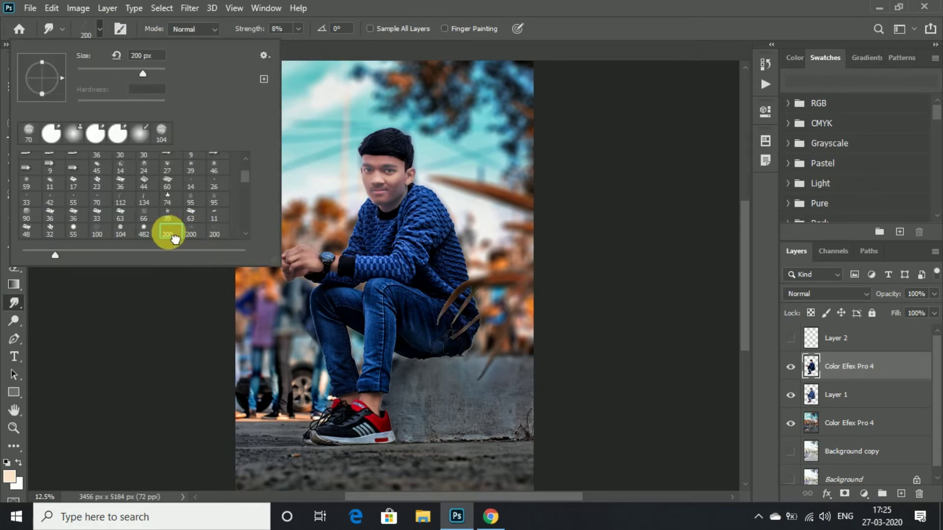
click(251, 31)
drag(249, 28, 293, 32)
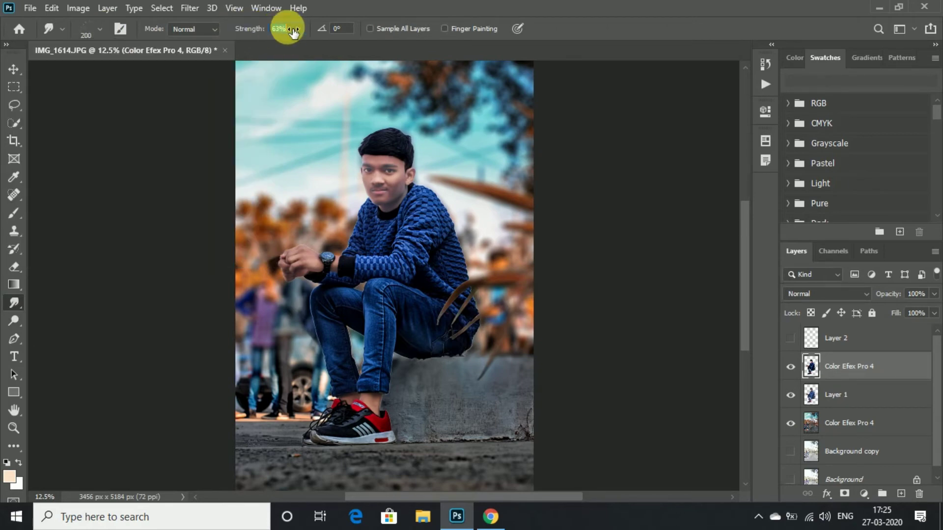
Zoom in and smudge the hair and hairline edges, undoing the last bad stroke
key(ctrl+plus)
key(ctrl+plus)
key(ctrl+plus)
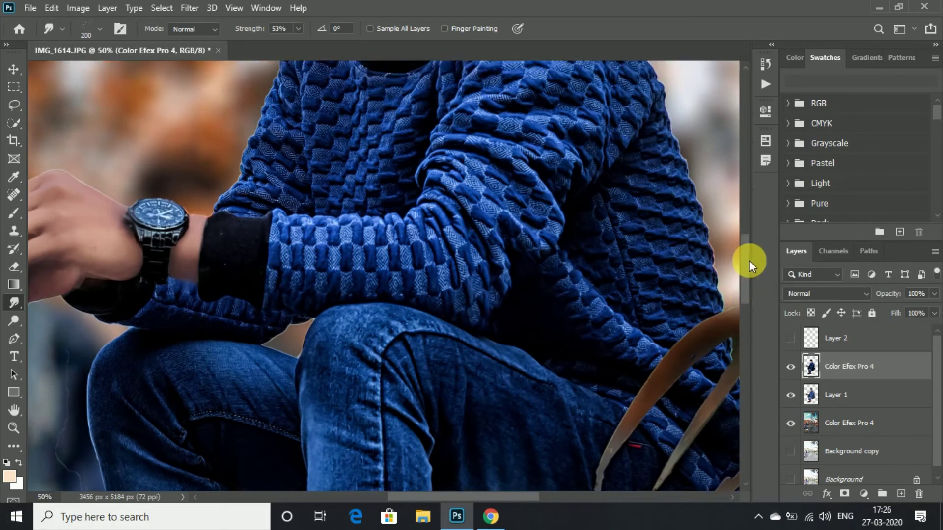
scroll(751, 261, up, 10)
mouse_move(424, 175)
mouse_down()
mouse_move(276, 185)
mouse_move(395, 162)
mouse_move(381, 133)
mouse_move(404, 124)
mouse_move(290, 147)
mouse_move(278, 183)
mouse_move(301, 183)
mouse_move(260, 163)
mouse_move(261, 196)
mouse_move(254, 185)
mouse_up()
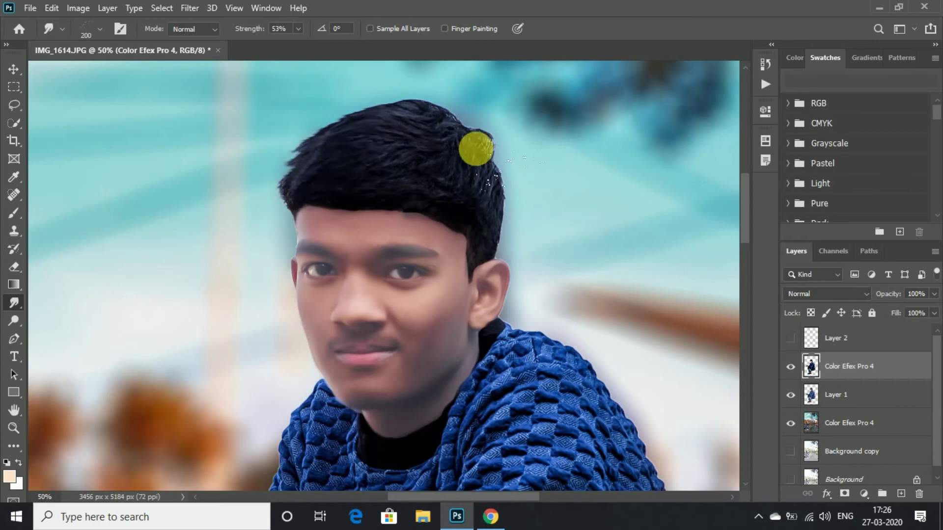
mouse_move(476, 145)
mouse_down()
mouse_move(489, 171)
mouse_move(301, 202)
mouse_move(301, 160)
mouse_move(379, 186)
mouse_move(309, 206)
mouse_up()
drag(263, 228, 306, 200)
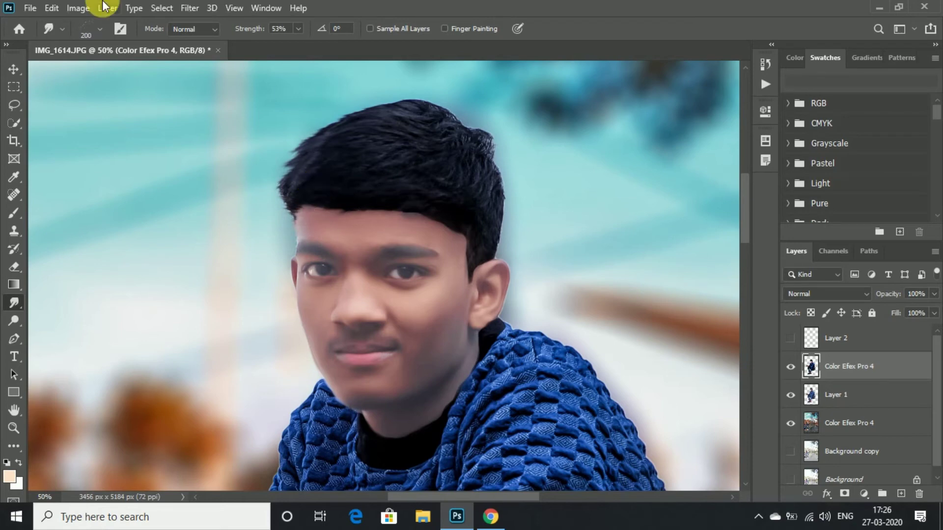
click(51, 8)
click(85, 22)
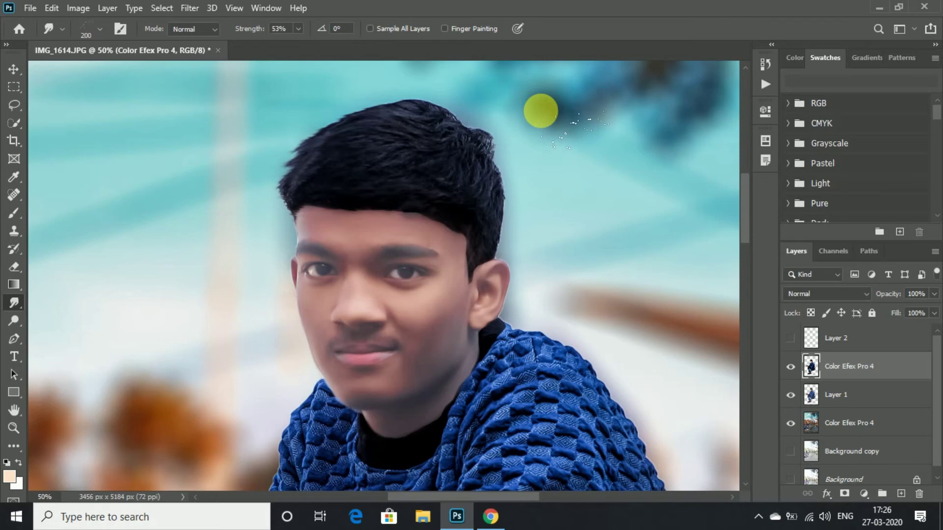
Zoom closer on the hair and switch to the size 200 spatter brush preset
key(ctrl+plus)
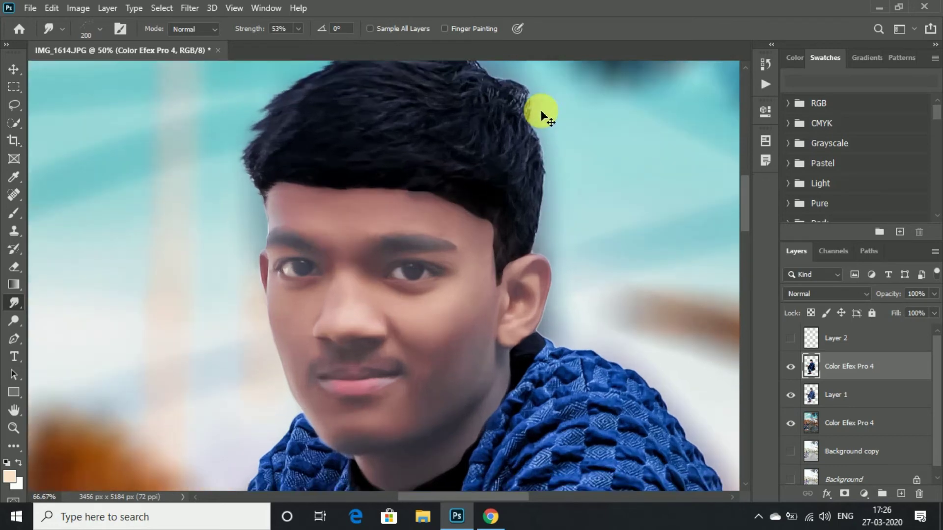
key(ctrl+plus)
scroll(764, 188, up, 5)
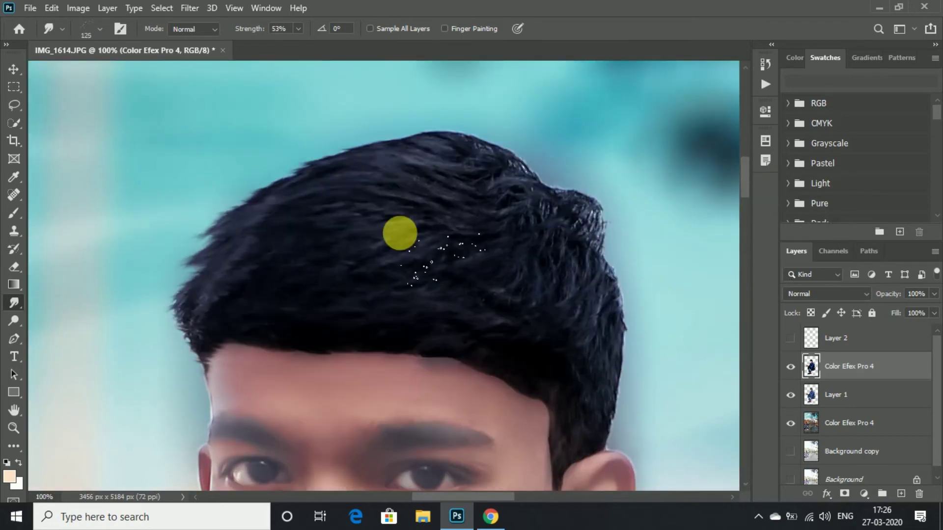
key(bracketleft)
key(bracketleft)
key(bracketleft)
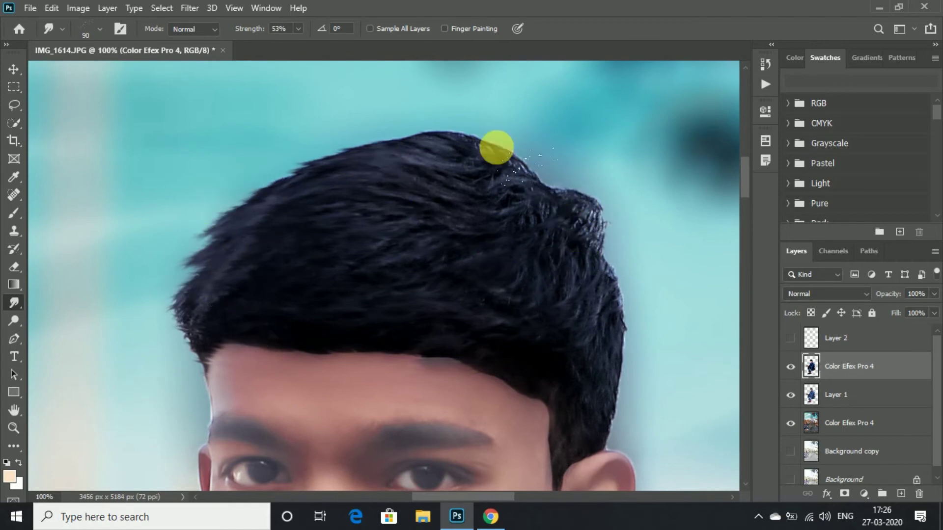
click(100, 29)
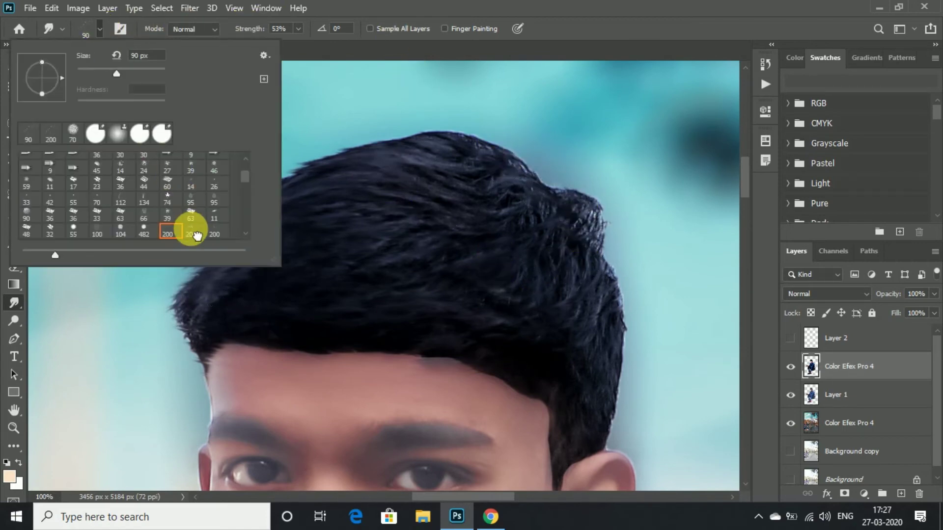
click(195, 229)
click(520, 245)
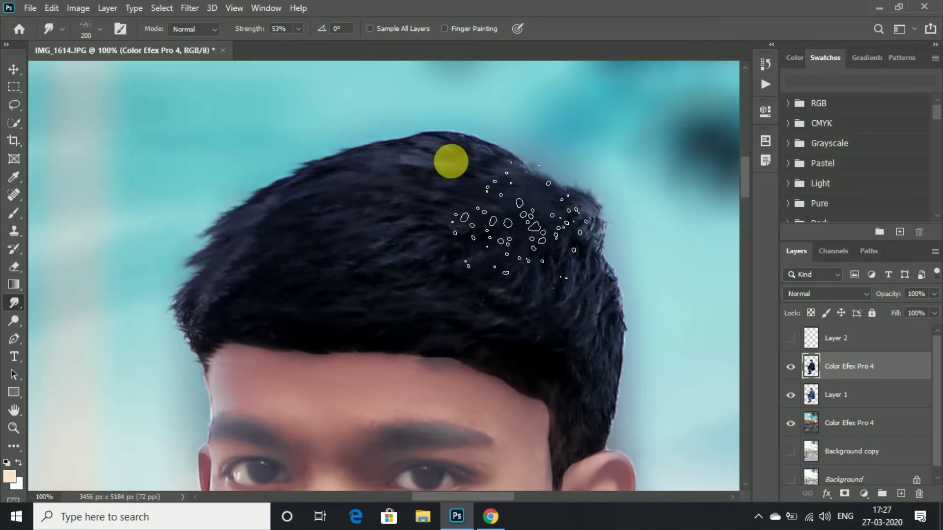
Smudge the top and upper-left hair edges outward into the blurred sky
mouse_move(330, 216)
mouse_down()
mouse_move(362, 238)
mouse_move(196, 194)
mouse_up()
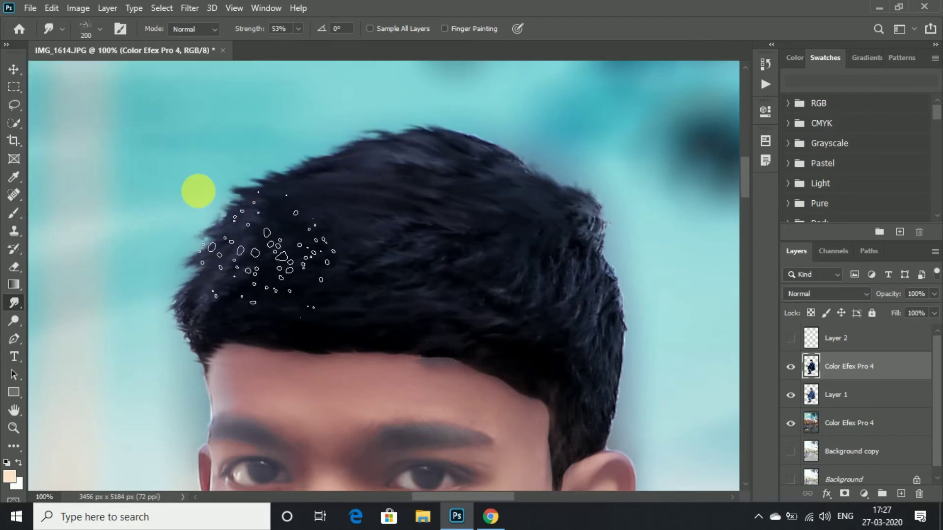
mouse_move(373, 255)
mouse_down()
mouse_move(185, 290)
mouse_move(138, 329)
mouse_up()
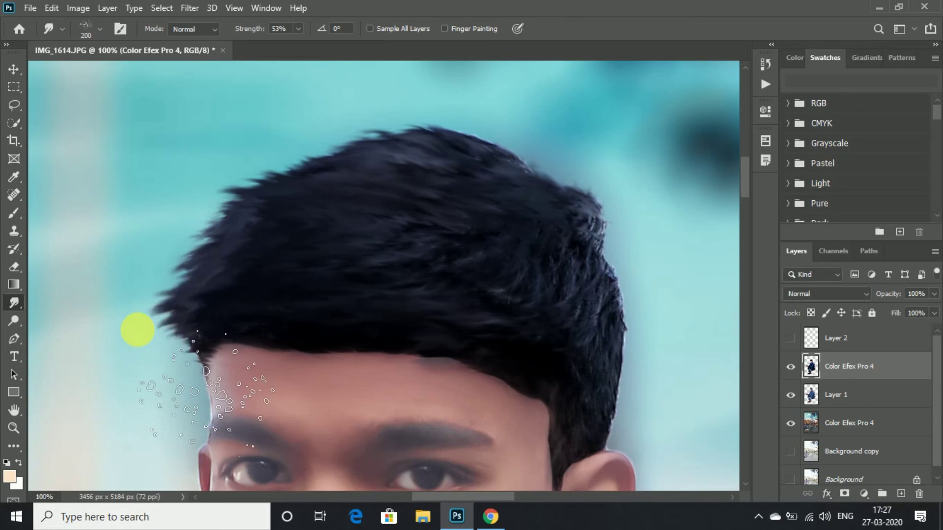
drag(526, 269, 204, 192)
mouse_move(577, 230)
mouse_down()
mouse_move(406, 98)
mouse_move(202, 179)
mouse_move(211, 226)
mouse_move(160, 263)
mouse_move(190, 214)
mouse_move(193, 244)
mouse_move(263, 267)
mouse_up()
drag(404, 191, 262, 158)
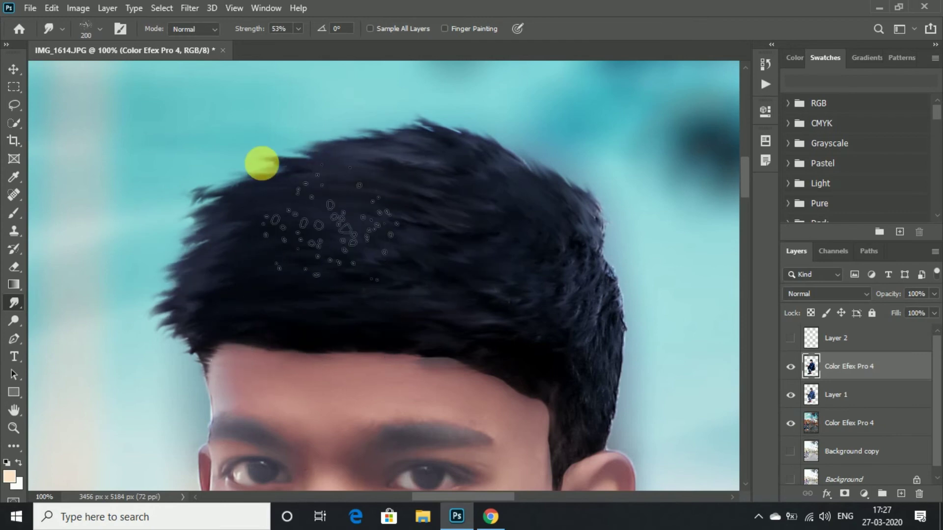
key(bracketleft)
key(bracketleft)
key(bracketleft)
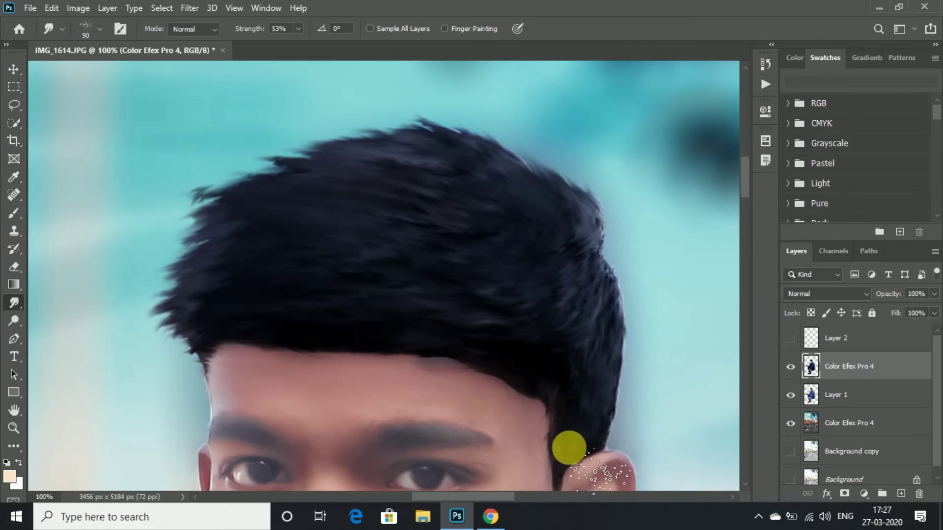
scroll(659, 330, down, 4)
scroll(659, 329, down, 4)
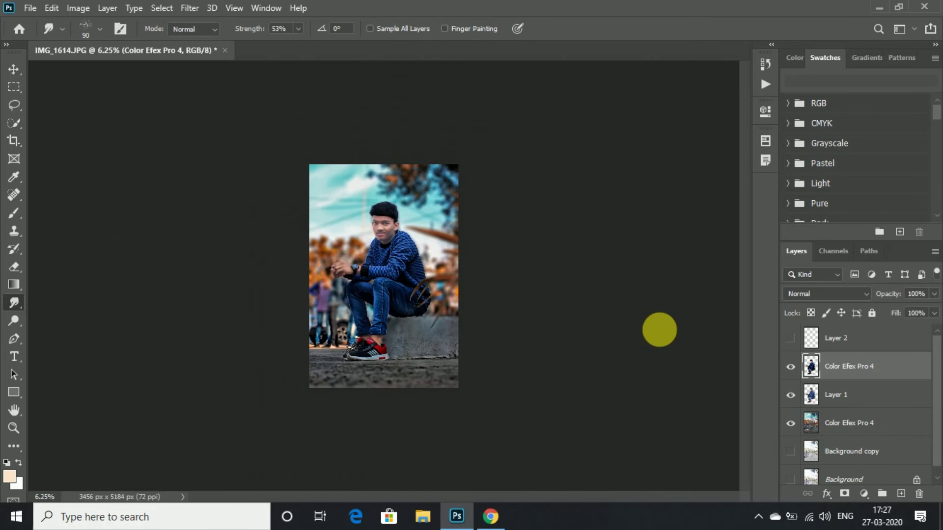
Show and select Layer 2, then Apply Image to fill it with the merged composite
click(834, 338)
click(790, 338)
click(78, 8)
click(100, 210)
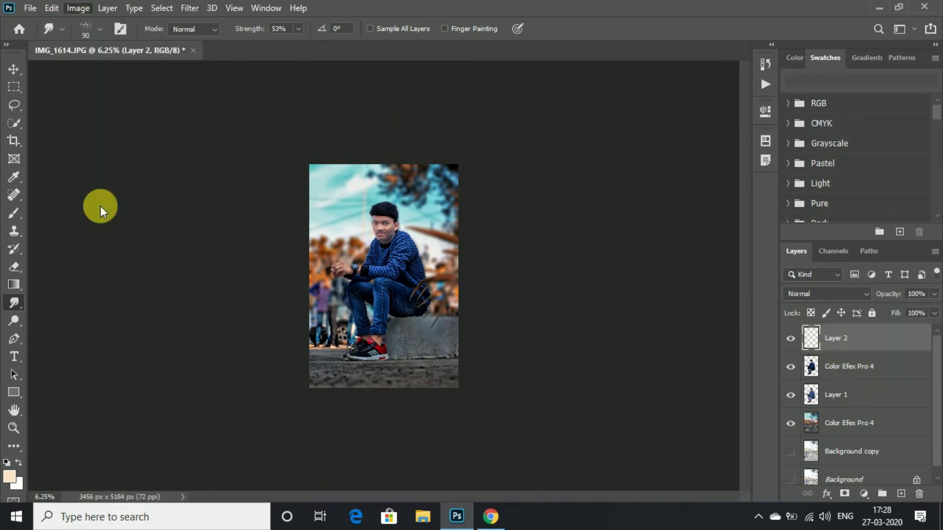
click(593, 127)
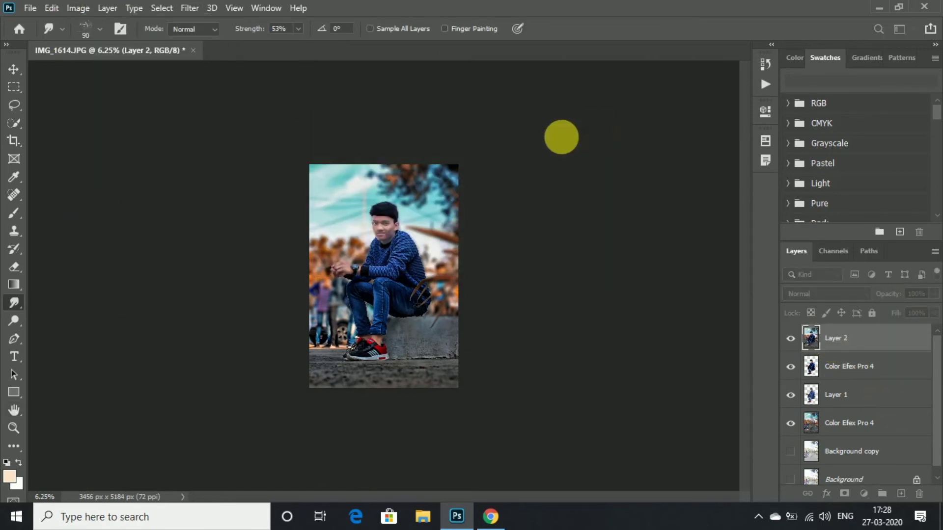
Hide both Color Efex Pro 4 layers and Layer 1, then launch Color Efex Pro 4 on Layer 2
click(790, 423)
click(790, 366)
click(790, 395)
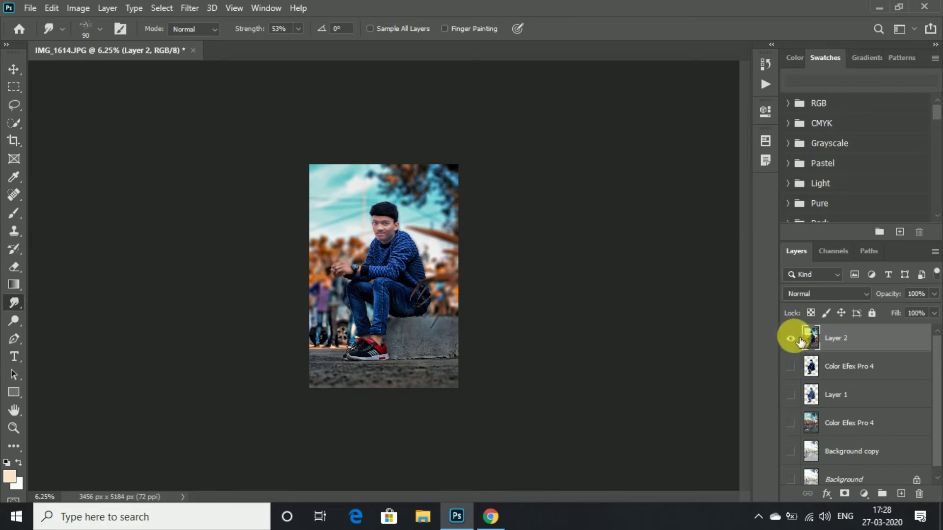
click(189, 7)
mouse_move(216, 316)
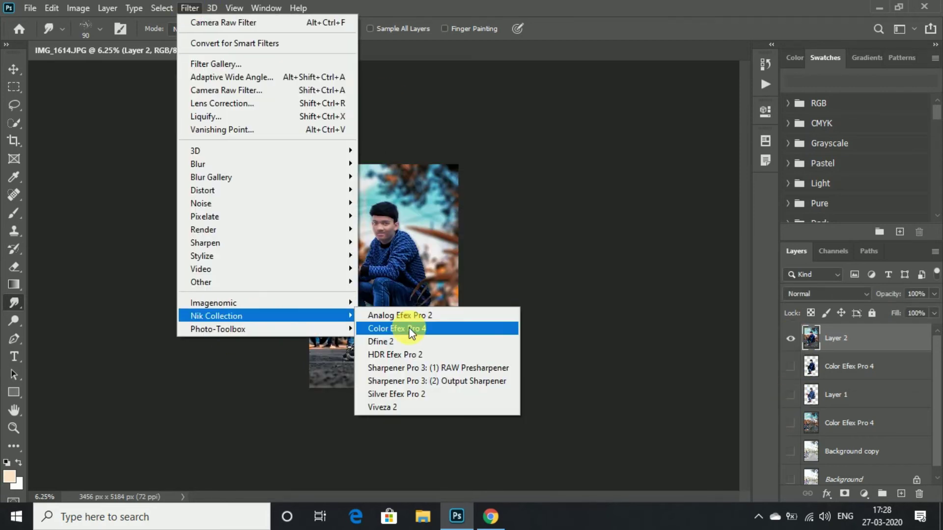
click(408, 327)
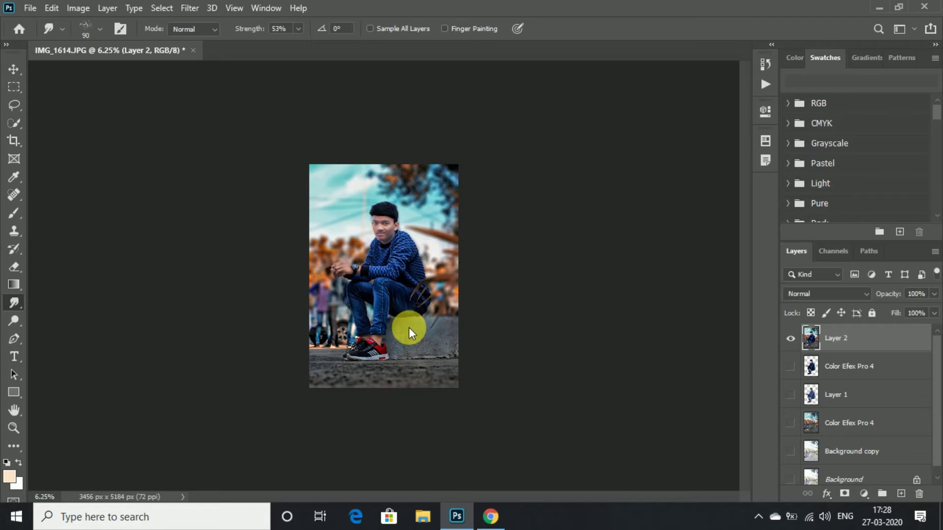
key(ctrl+alt+f)
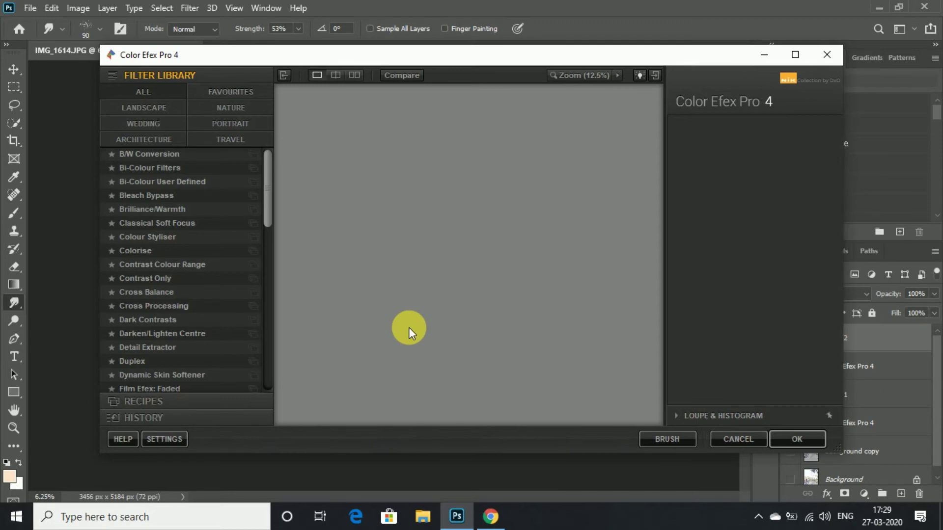
Remove Detail Extractor and Contrast Colour Range, and add a negative control point on the face
click(832, 165)
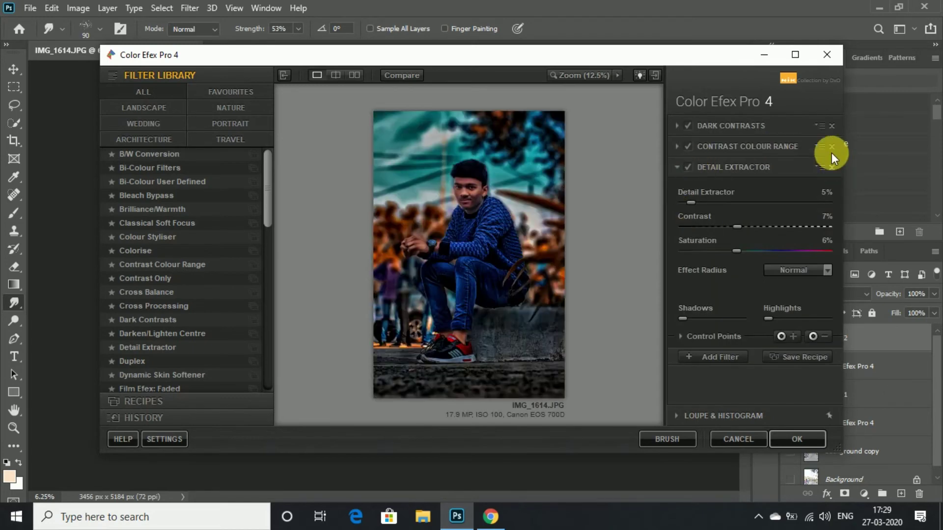
click(832, 145)
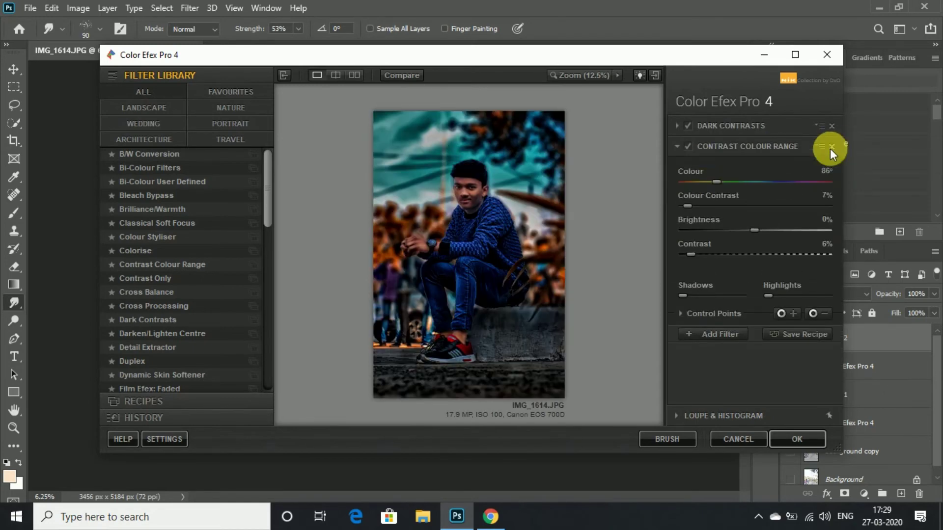
click(813, 292)
click(470, 198)
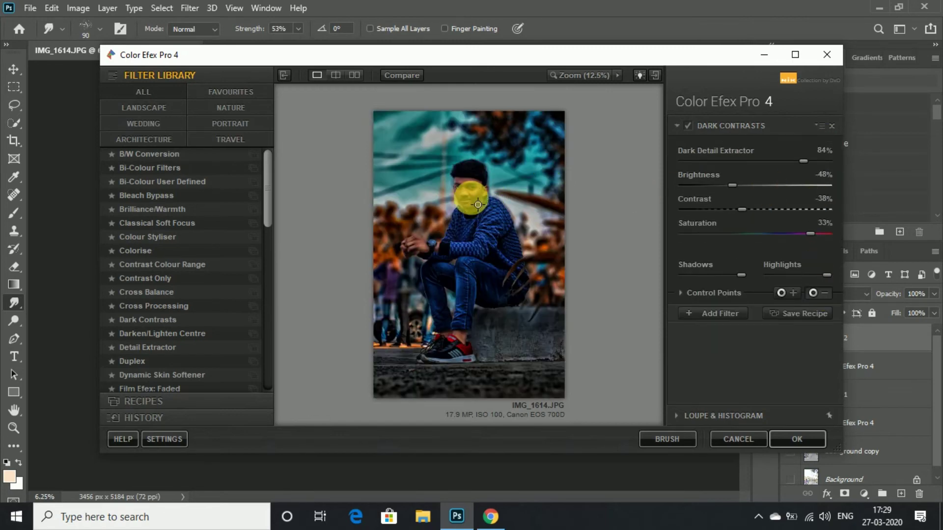
mouse_move(479, 204)
mouse_down()
mouse_move(503, 201)
mouse_move(466, 197)
mouse_move(474, 197)
mouse_up()
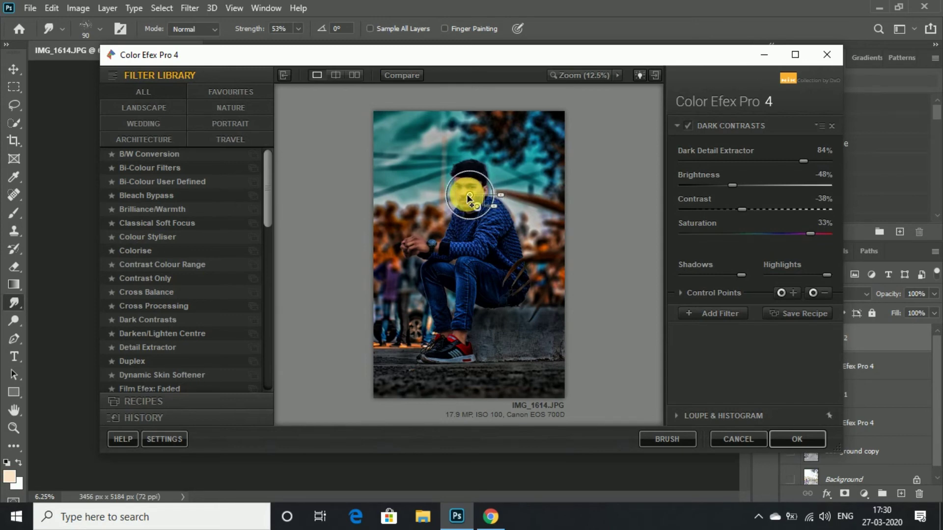
drag(498, 207, 507, 207)
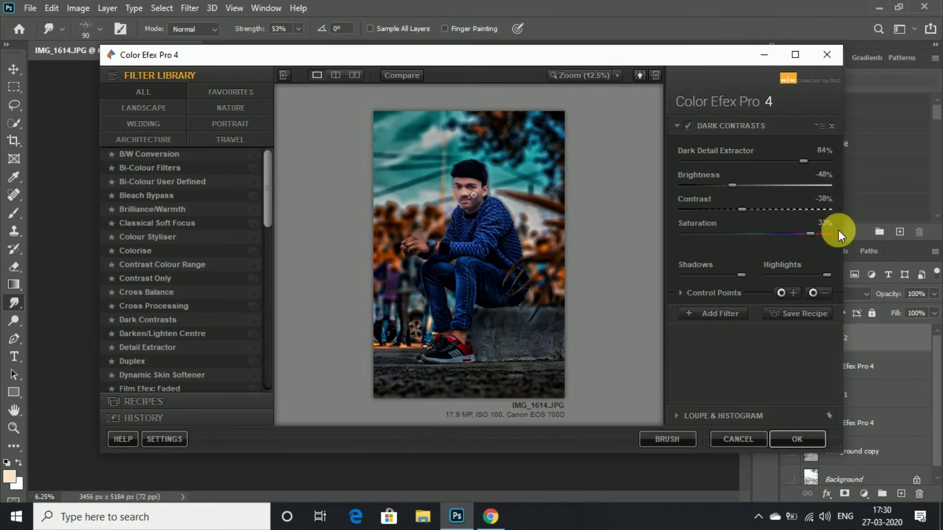
Add a control point on the hands, then set Dark Detail Extractor to 22% and brightness to -33%
click(417, 246)
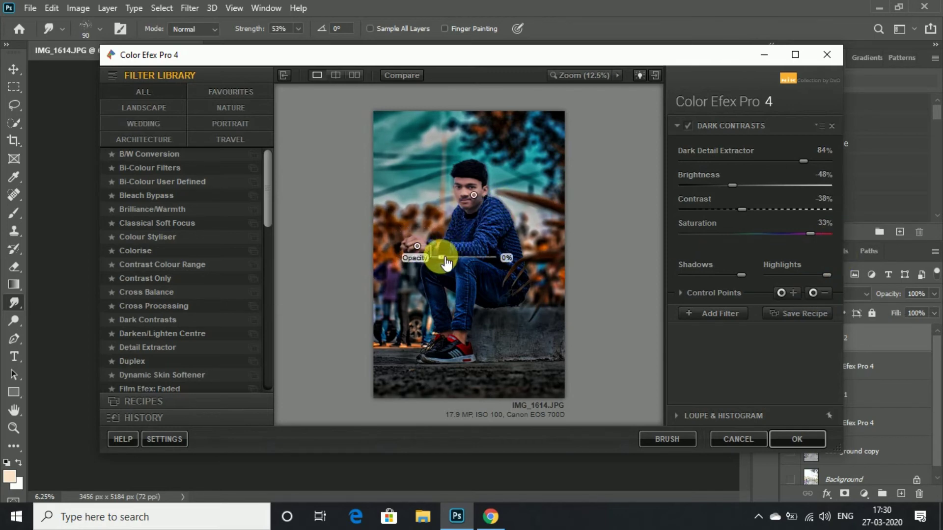
click(473, 195)
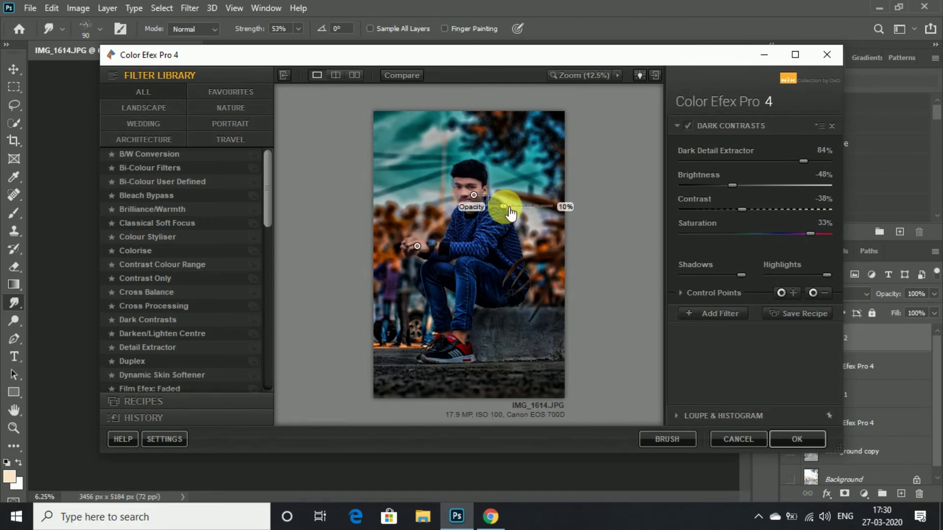
click(418, 246)
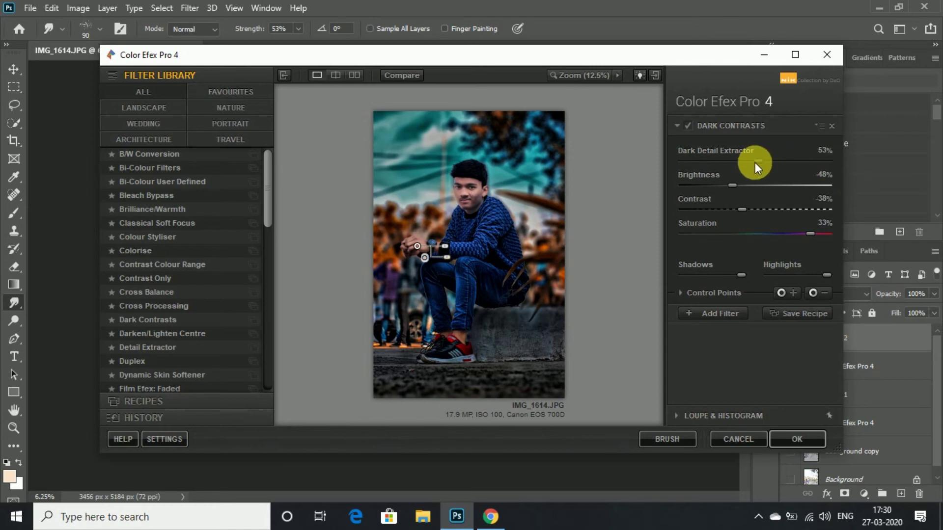
drag(755, 163, 715, 164)
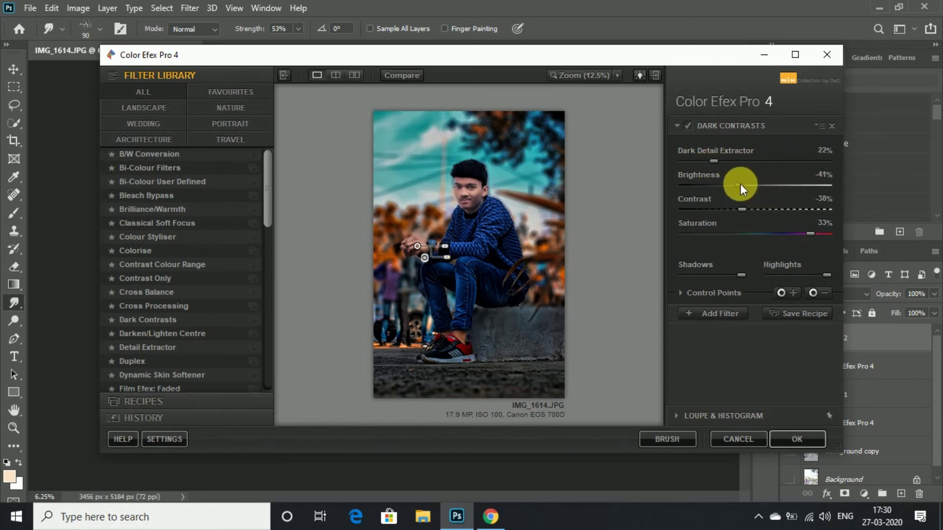
drag(740, 184, 747, 184)
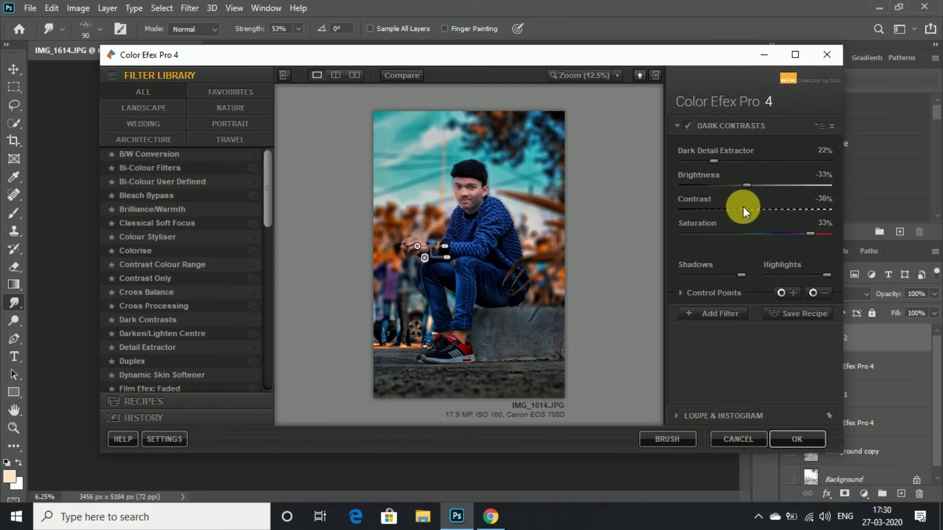
click(689, 126)
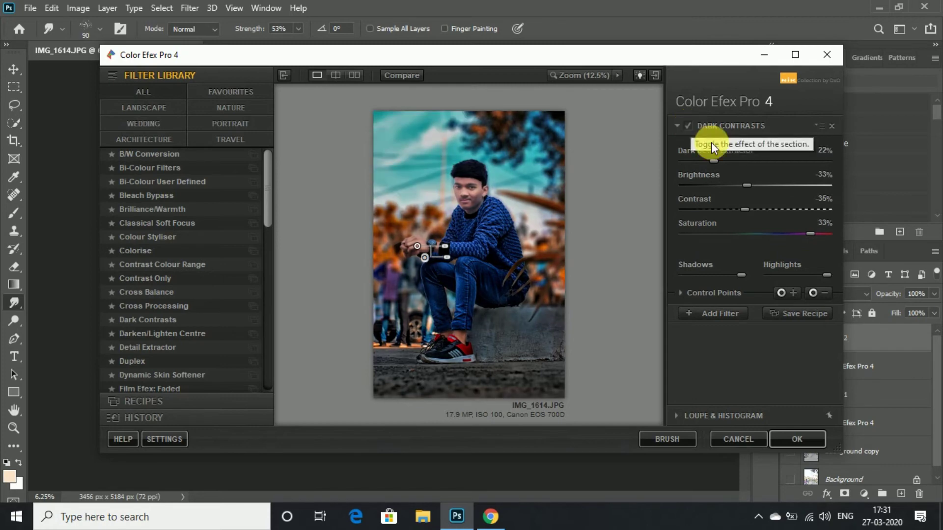
Add an empty filter slot and apply the Color Efex Pro Dark Contrasts result to the photo
click(709, 312)
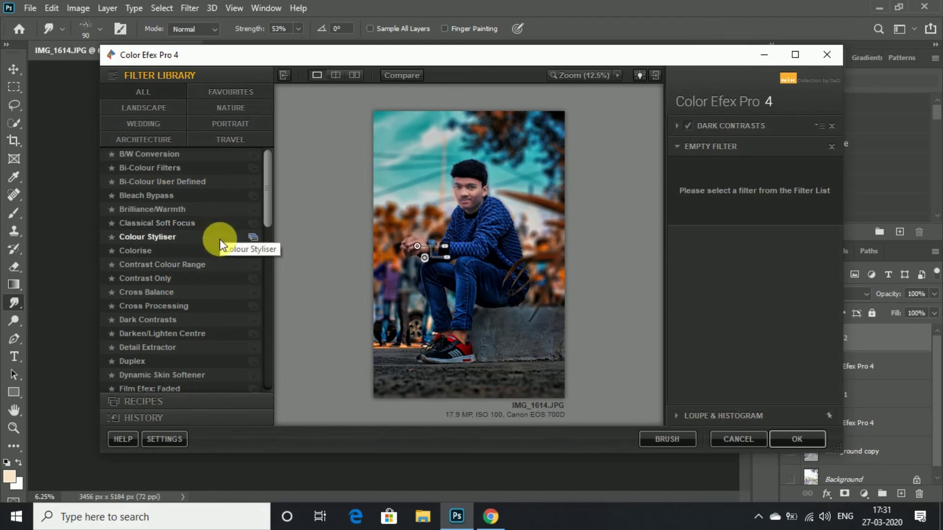
click(798, 438)
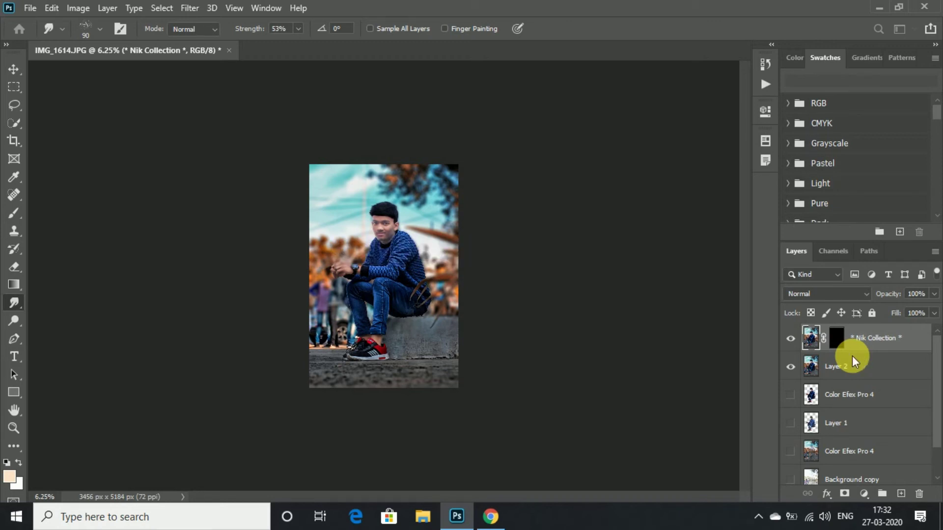
In Viveza 2, brighten the boy's face with one control point and reduce its saturation
click(202, 9)
mouse_move(216, 316)
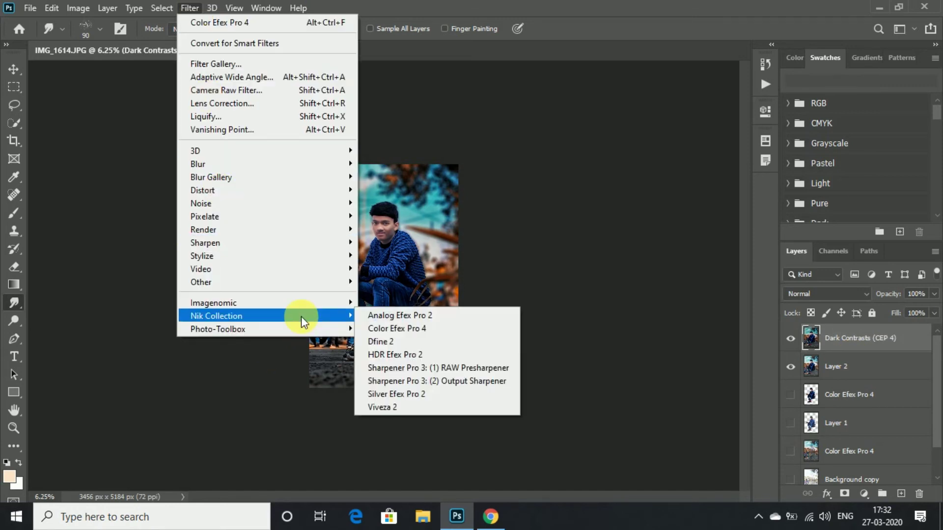
click(408, 412)
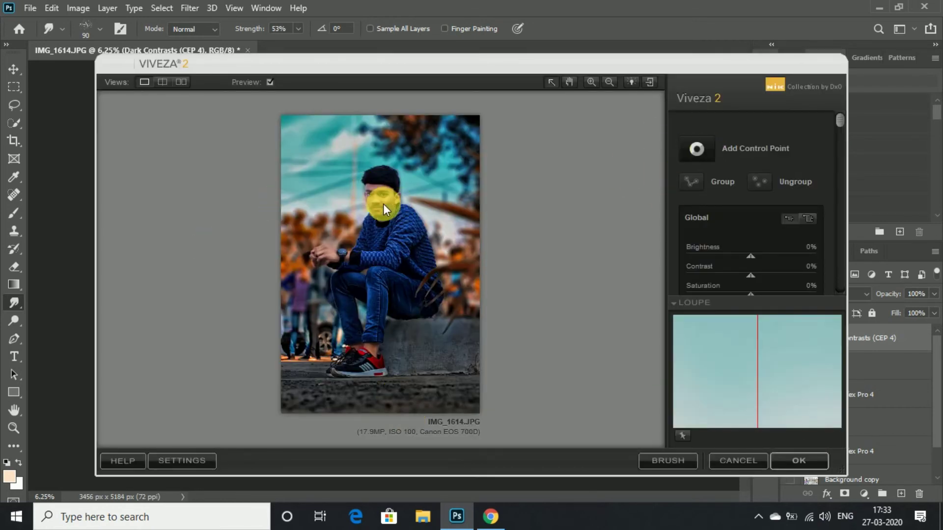
scroll(384, 205, up, 1)
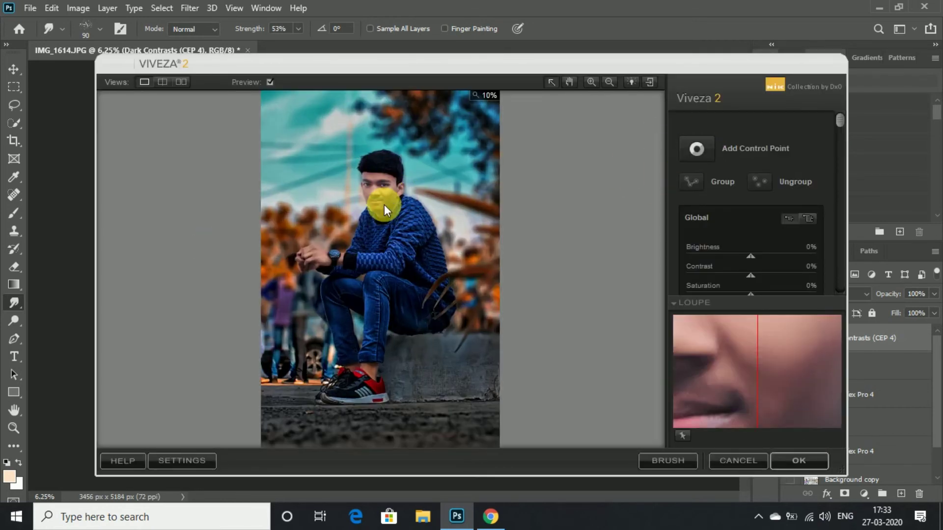
scroll(384, 204, up, 1)
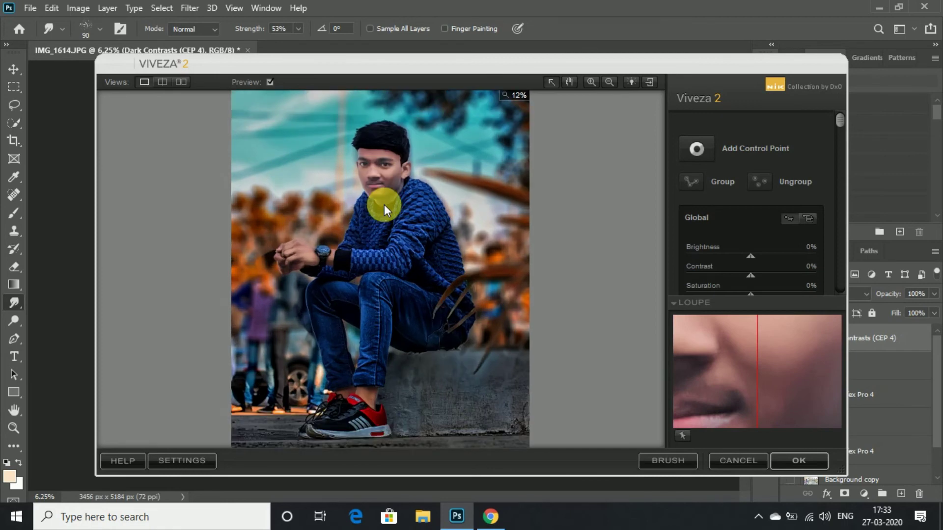
click(697, 152)
click(383, 177)
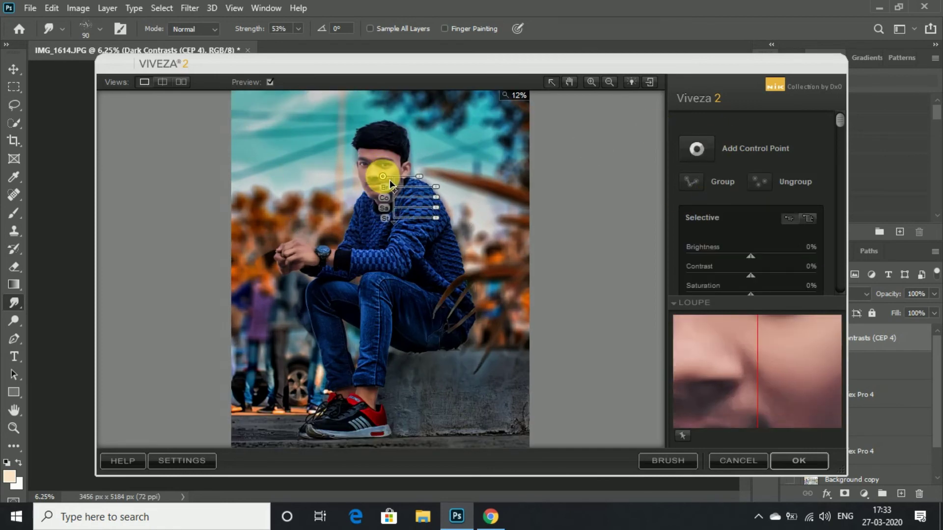
drag(418, 176, 412, 181)
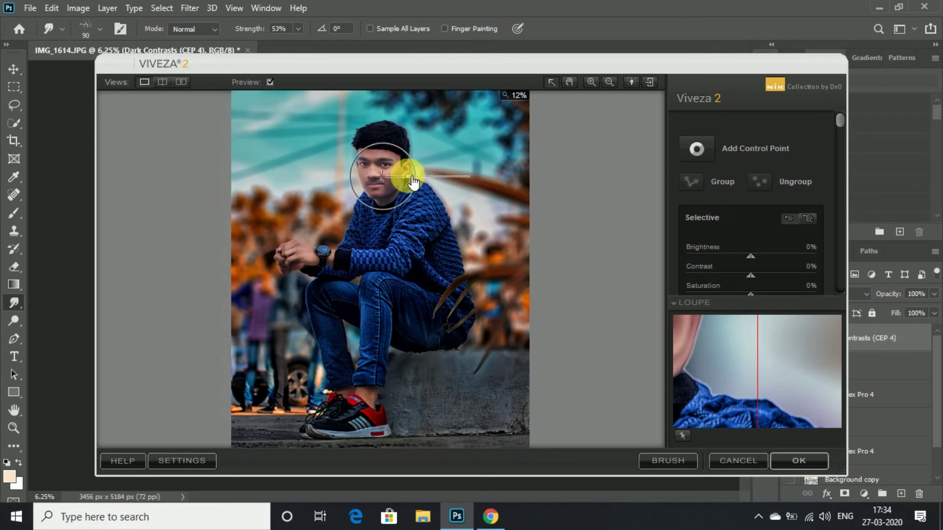
drag(750, 255, 761, 253)
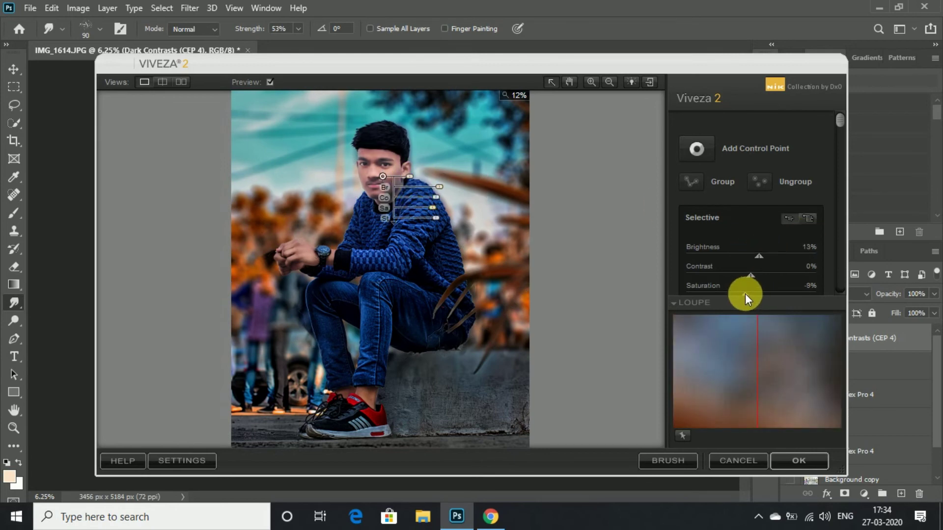
mouse_move(840, 137)
mouse_down()
mouse_move(851, 296)
mouse_move(845, 156)
mouse_up()
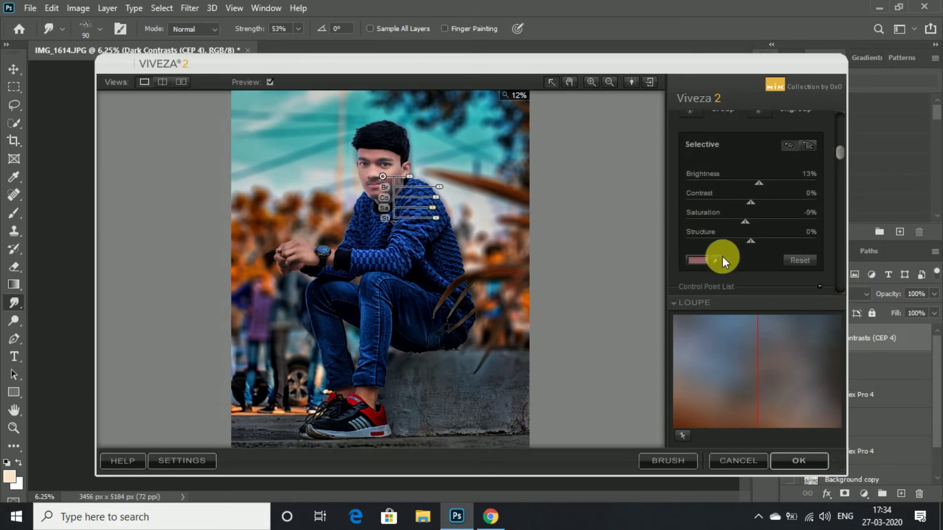
click(799, 461)
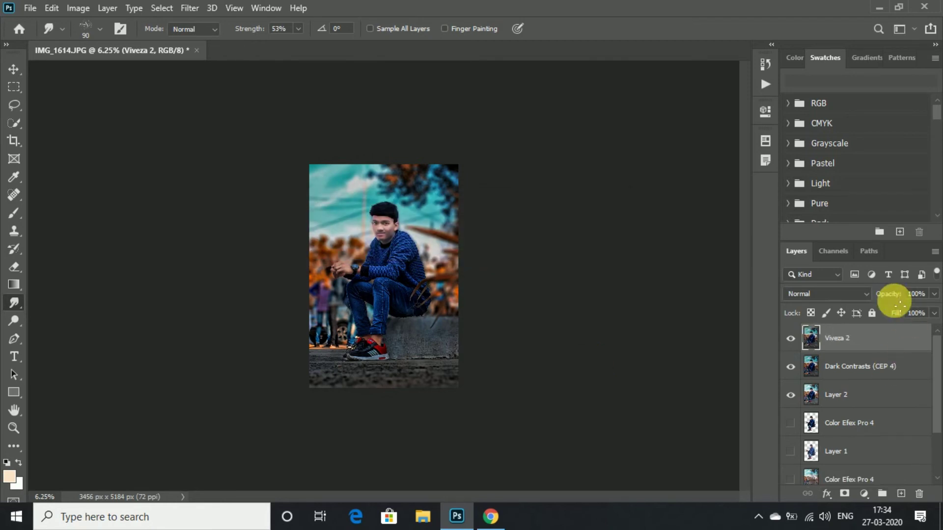
Lower the Viveza 2 layer's opacity and merge it with the Dark Contrasts layer
drag(890, 294, 863, 294)
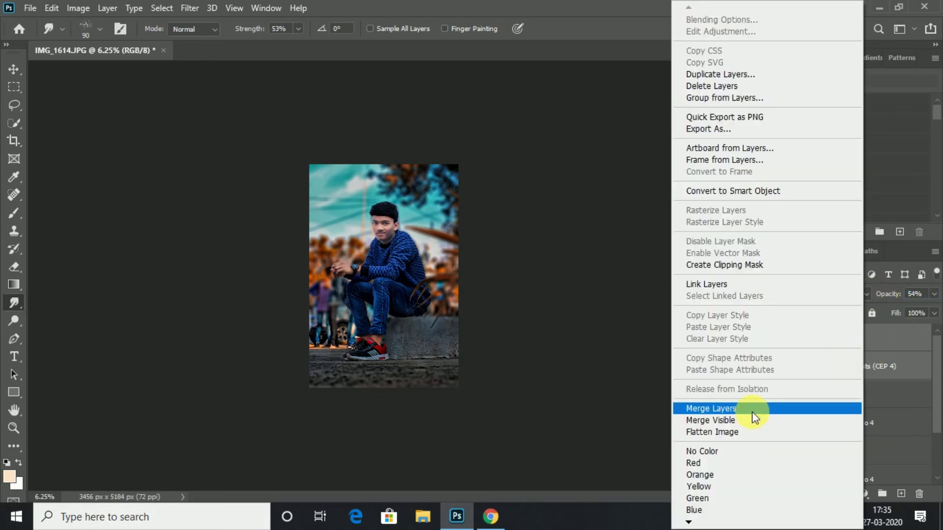
click(753, 412)
click(790, 339)
click(790, 339)
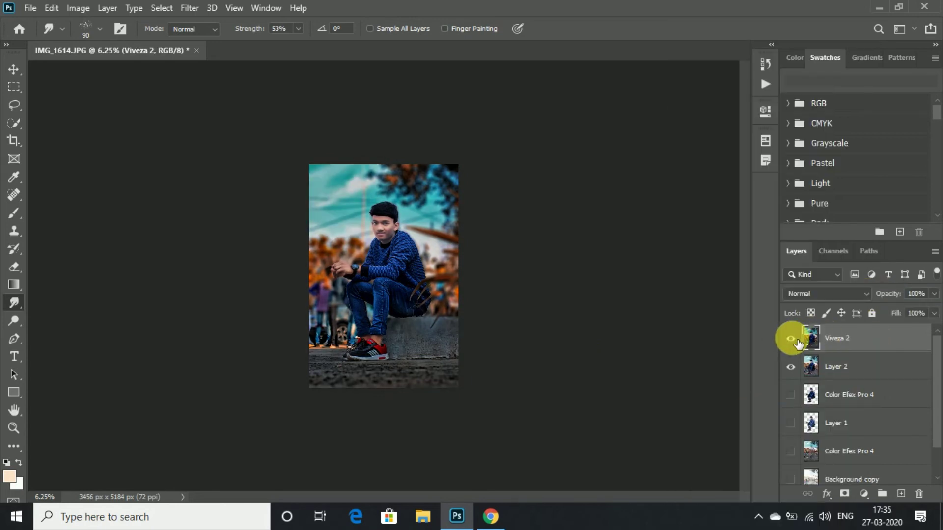
click(189, 8)
click(255, 91)
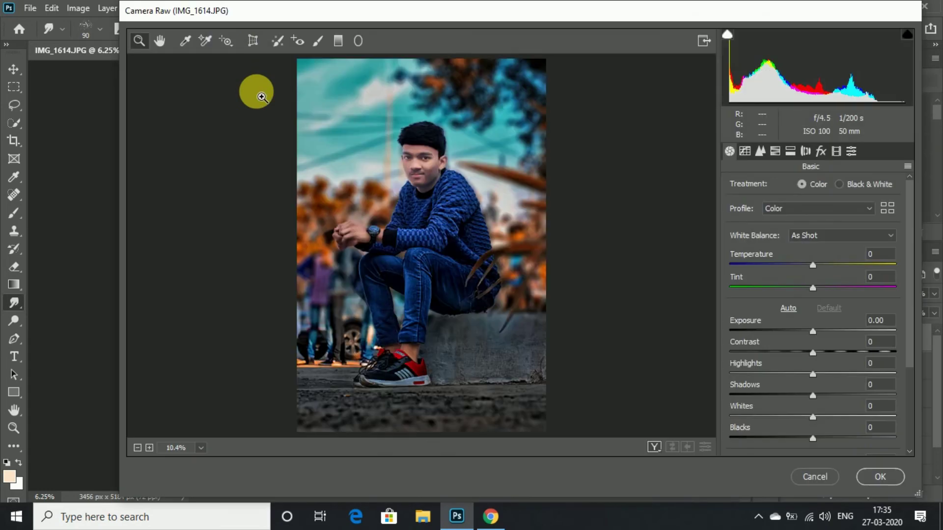
Set Highlights +10, Shadows +23, Blacks -21 and Exposure -0.05, then compare Before/After
drag(813, 374, 821, 374)
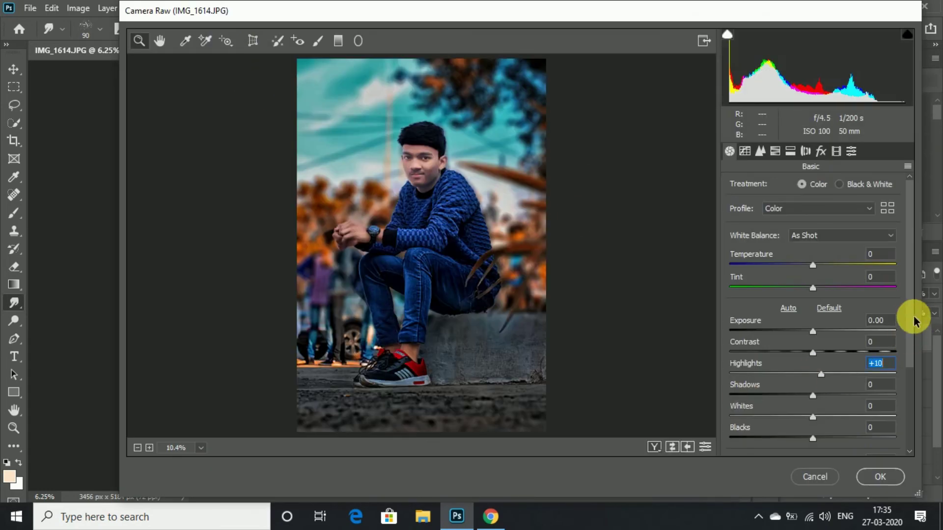
drag(913, 320, 919, 379)
drag(811, 398, 823, 402)
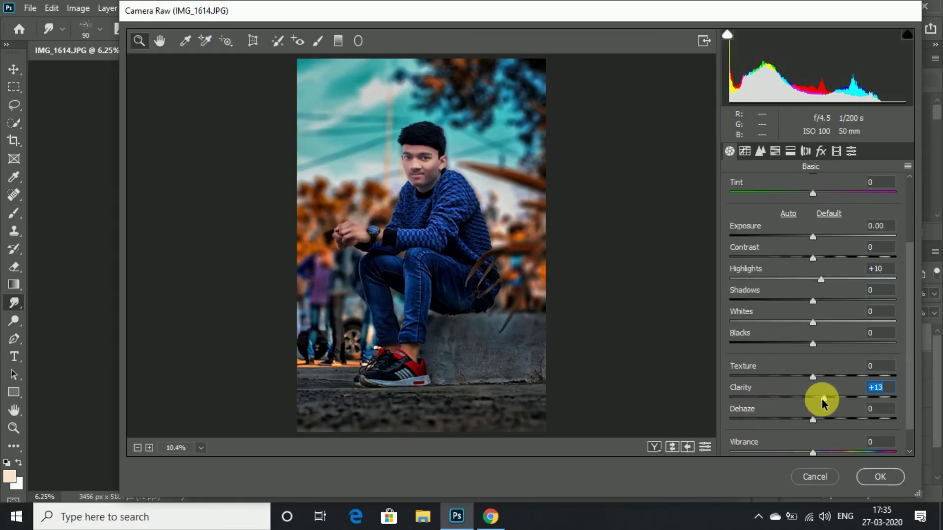
drag(813, 301, 831, 301)
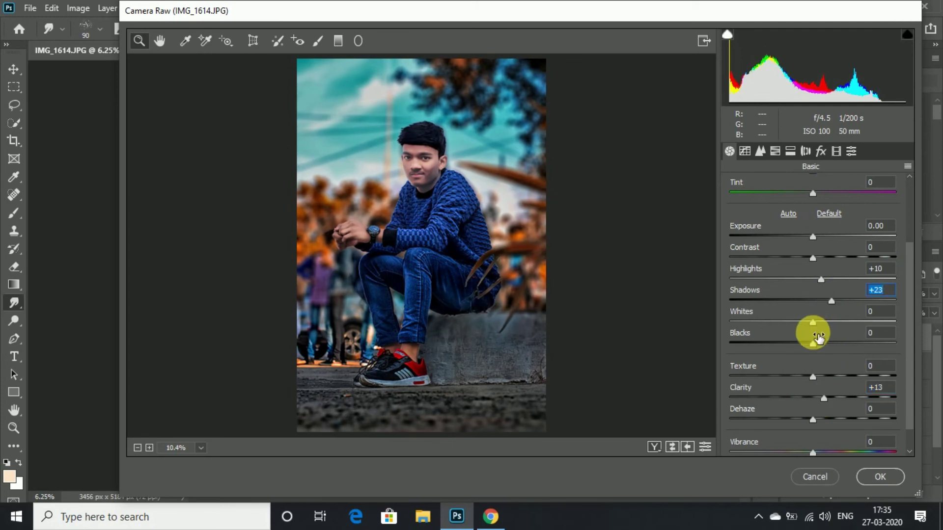
drag(812, 342, 796, 342)
drag(813, 236, 810, 237)
click(895, 229)
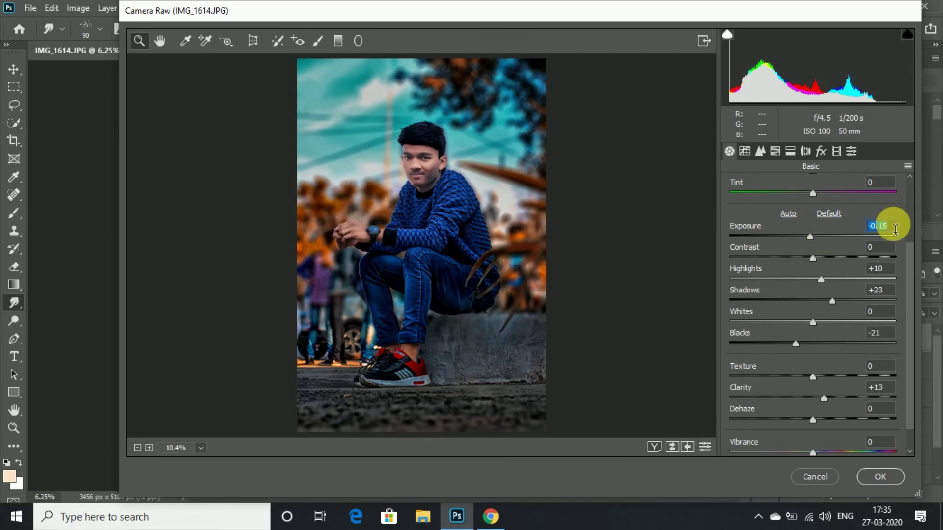
text(-0.05)
click(672, 447)
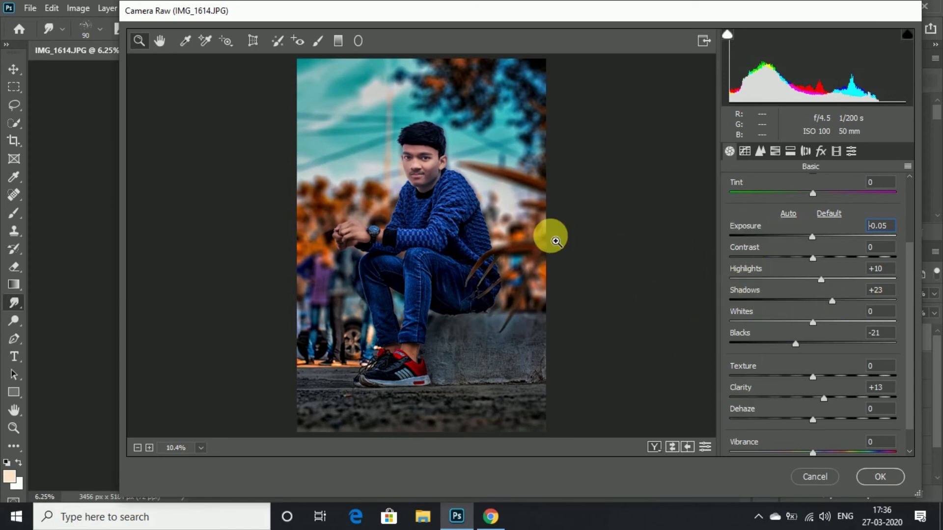
Add a graduated filter rising from the photo's bottom at -1.00 exposure and apply Camera Raw
click(338, 41)
mouse_move(425, 435)
mouse_down()
mouse_move(428, 312)
mouse_move(433, 333)
mouse_up()
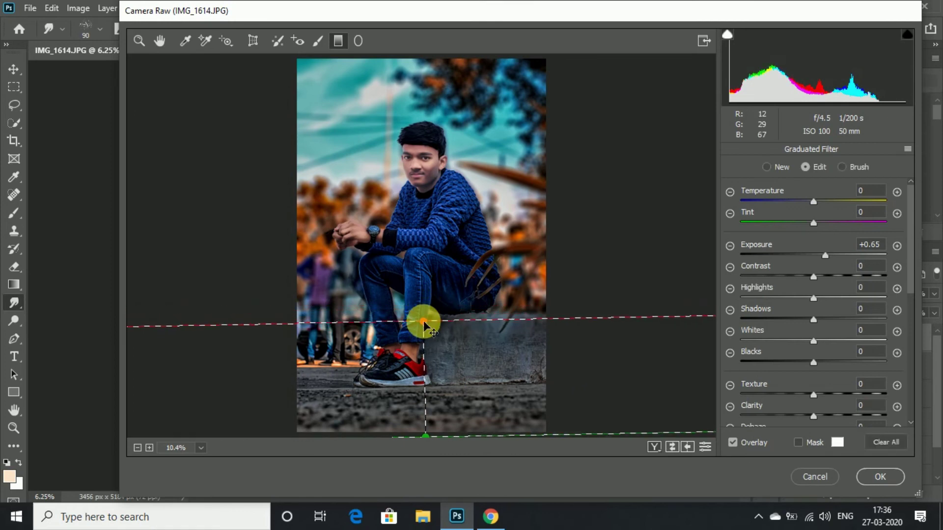
click(861, 244)
key(BackSpace)
text(-)
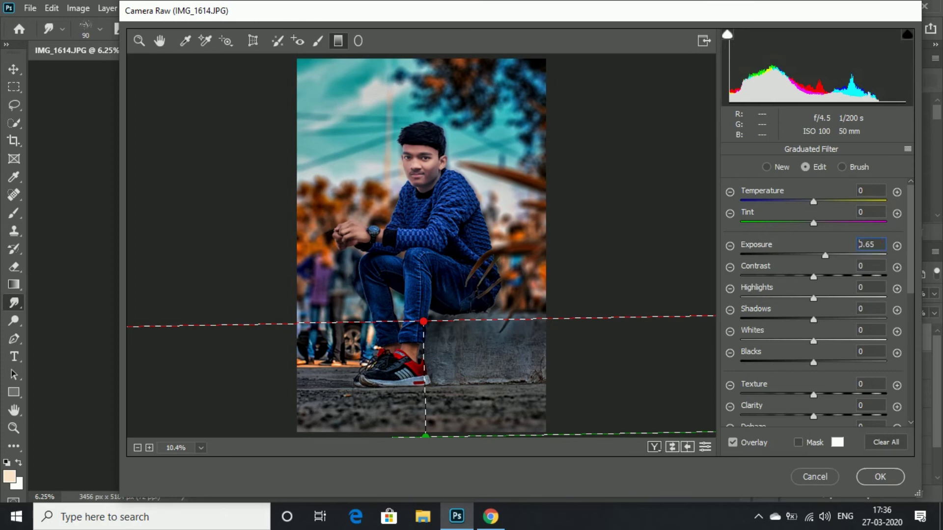
double_click(875, 244)
text(-0.90)
key(Return)
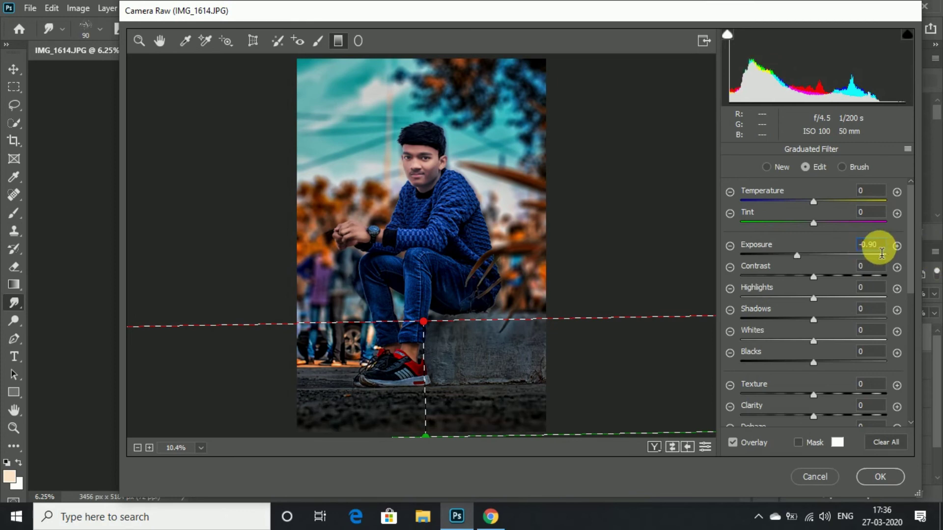
key(BackSpace)
text(1.)
click(879, 477)
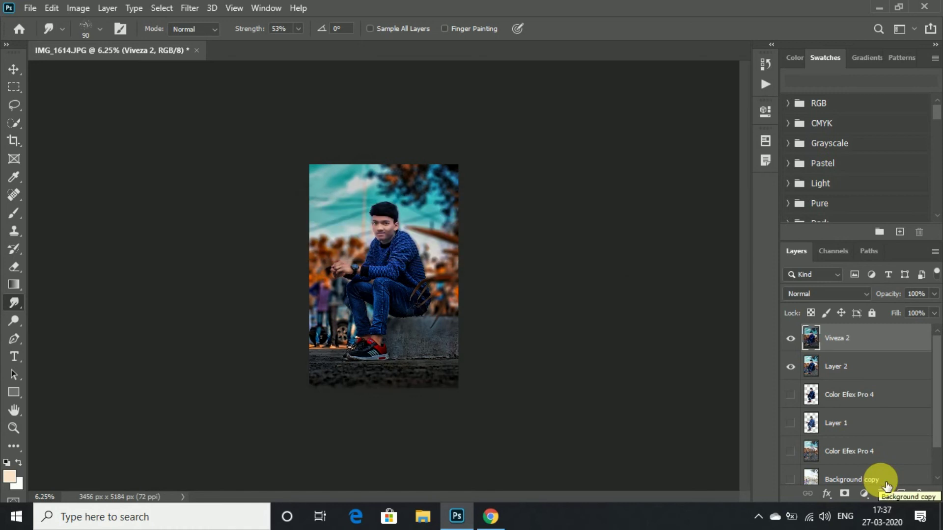
In Portraiture, reduce the Fine, Medium and Large smoothing and lower Threshold to 7
click(790, 339)
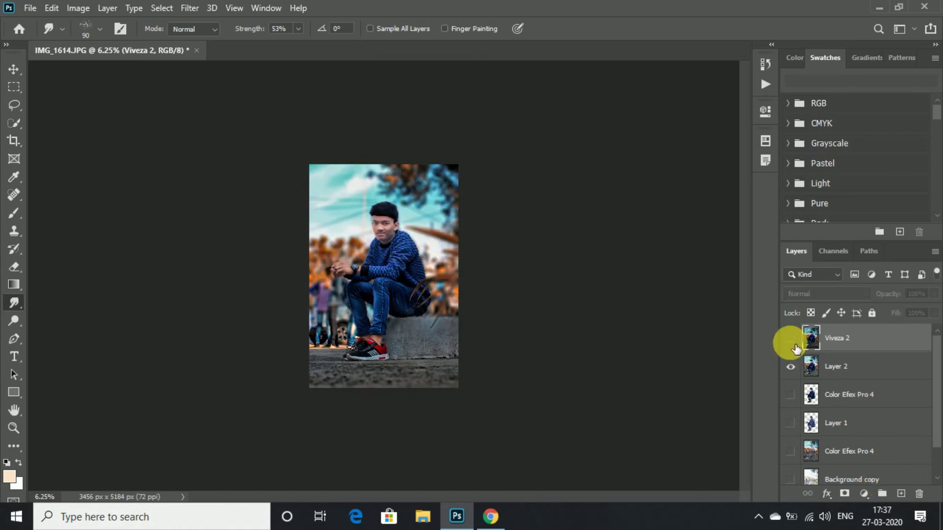
click(790, 339)
click(790, 338)
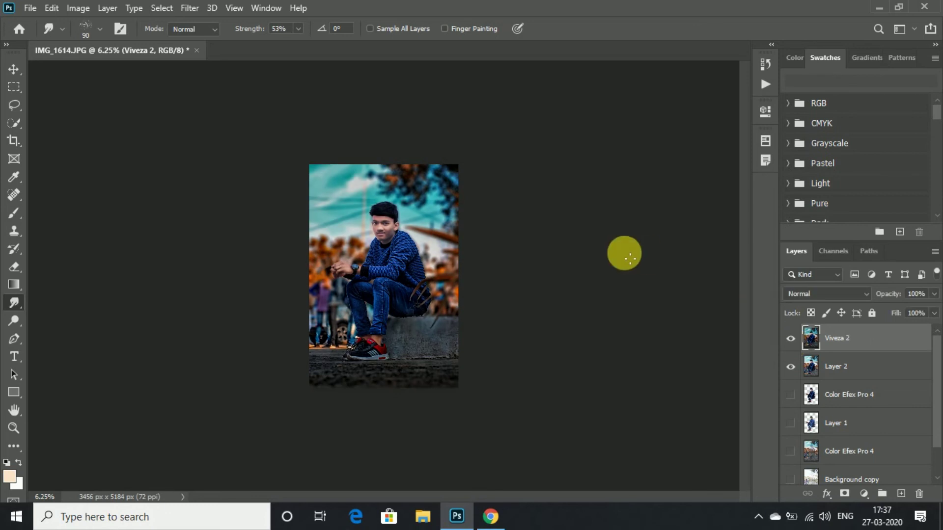
click(190, 8)
mouse_move(214, 302)
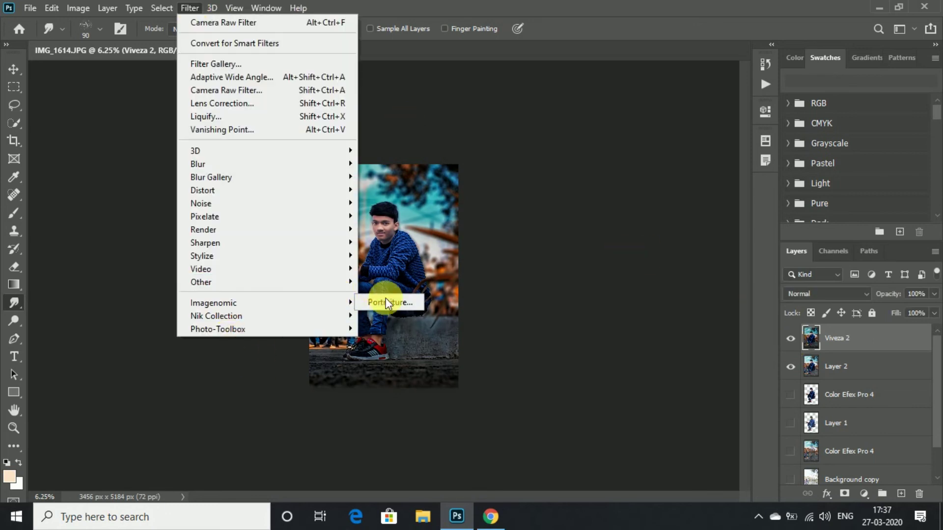
click(390, 303)
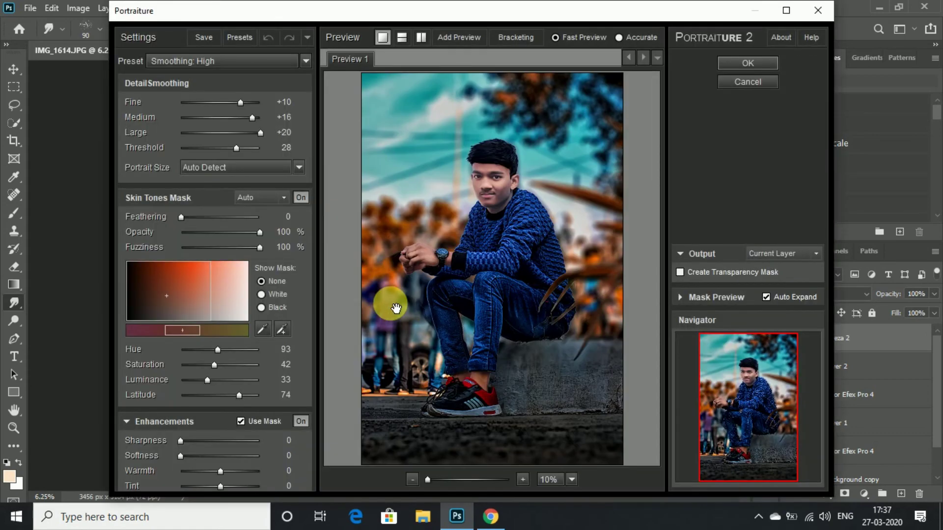
drag(240, 102, 194, 103)
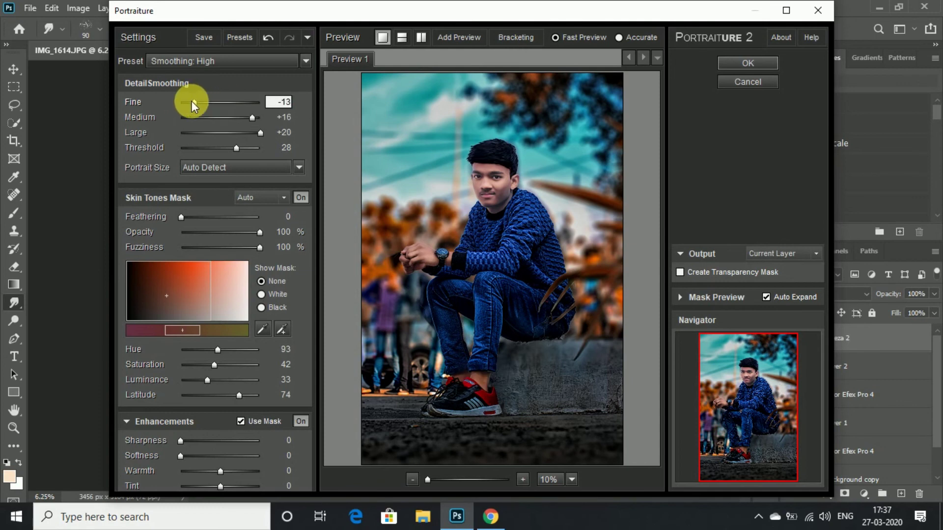
drag(252, 118, 192, 119)
drag(258, 131, 197, 136)
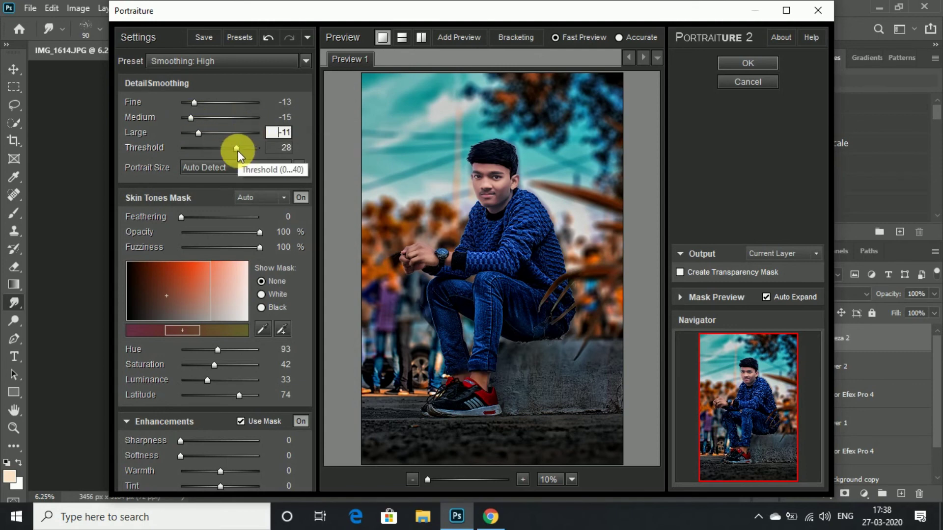
click(236, 147)
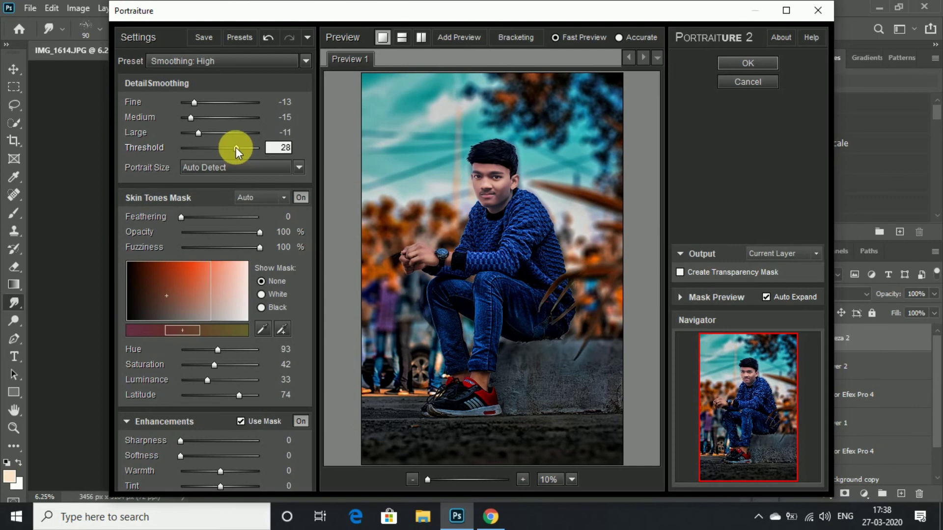
mouse_move(236, 147)
mouse_down()
mouse_move(194, 149)
mouse_move(181, 102)
mouse_up()
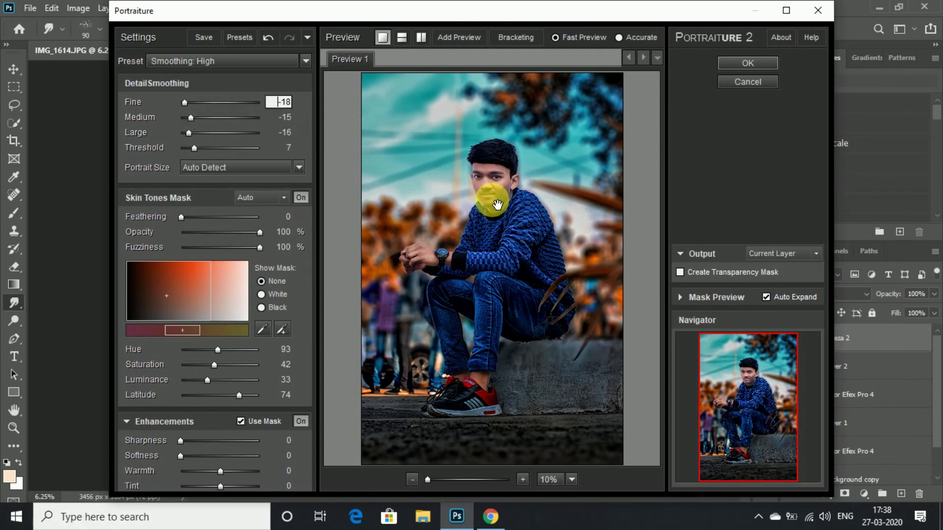
Tune the skin tones mask with Latitude 83 and lower opacity, then apply Portraiture
drag(181, 216, 187, 217)
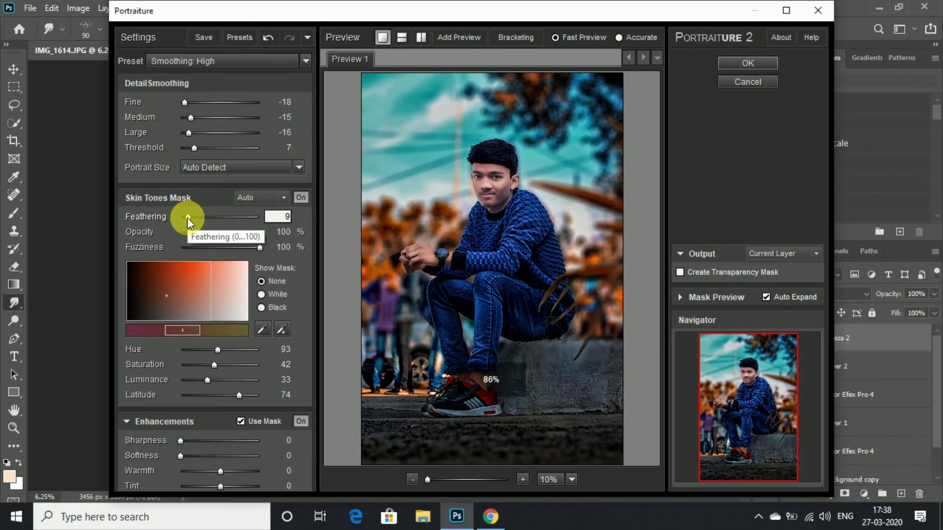
drag(217, 348, 226, 362)
click(208, 379)
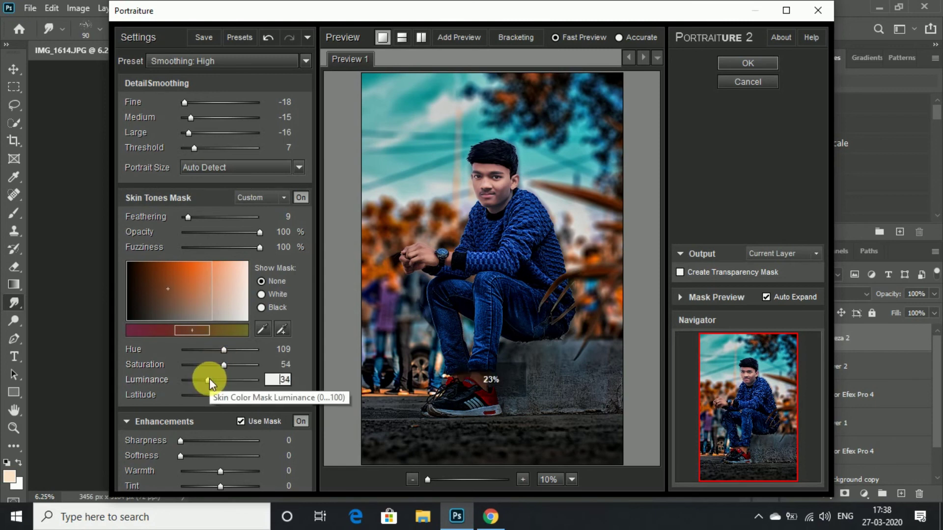
drag(238, 397, 245, 396)
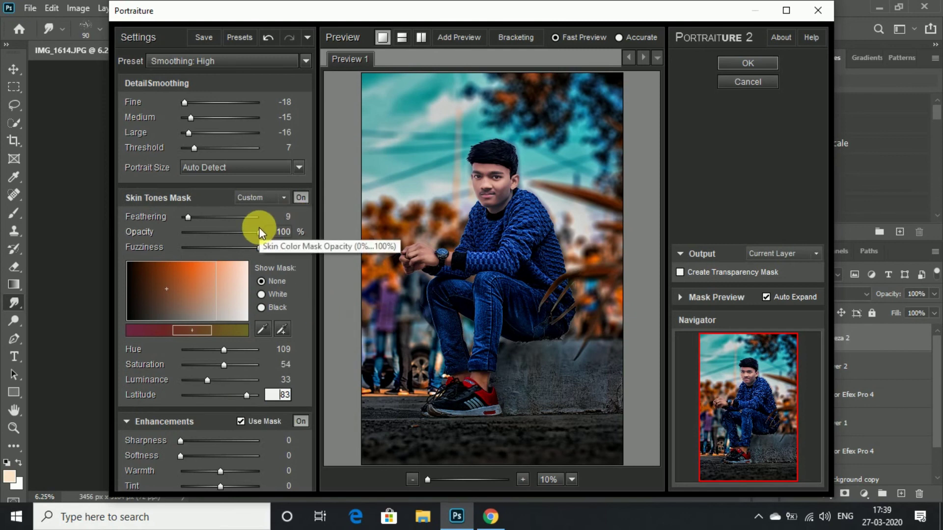
drag(259, 231, 187, 231)
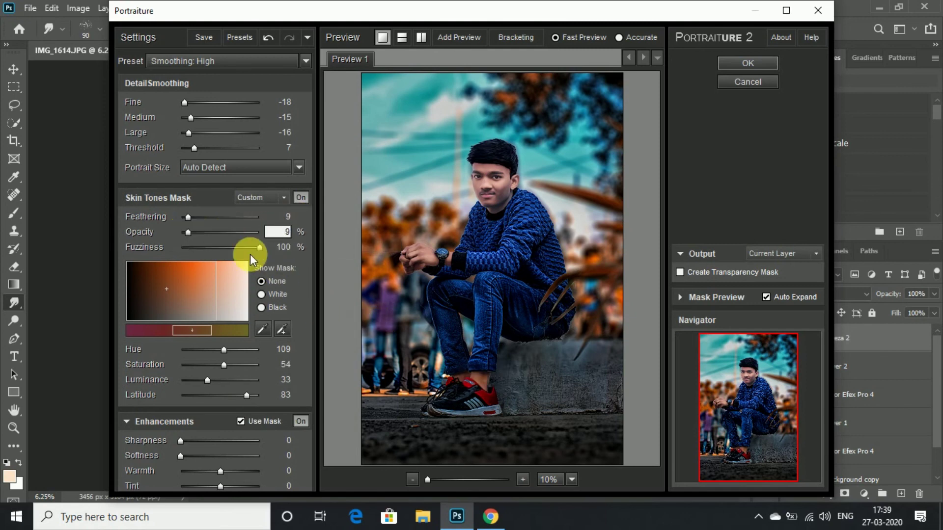
click(720, 64)
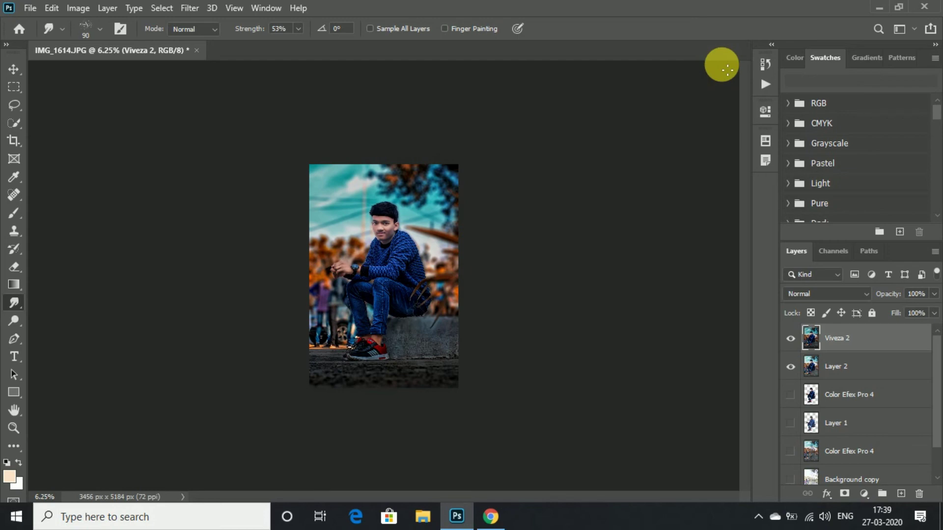
In Camera Raw, set luminance noise reduction 20, colour 23, Color Detail 100, and raise Color Smoothness
click(189, 8)
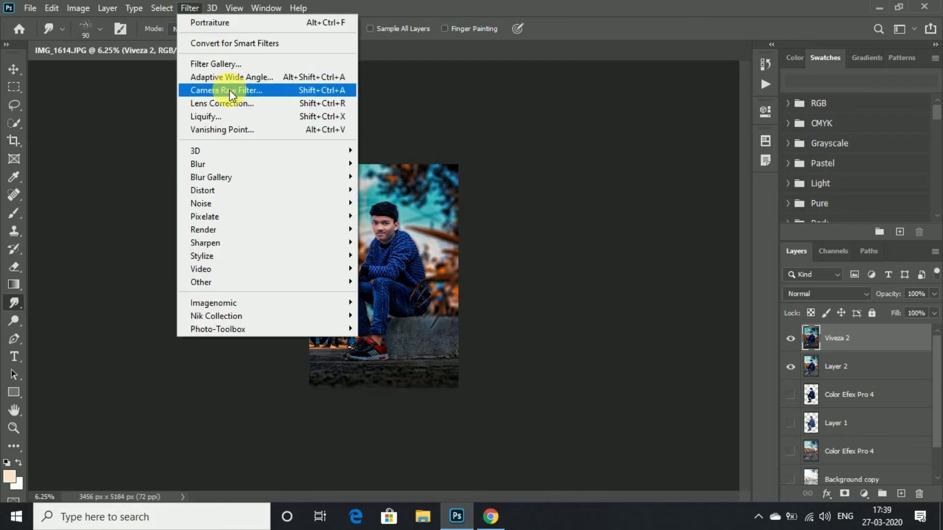
click(228, 90)
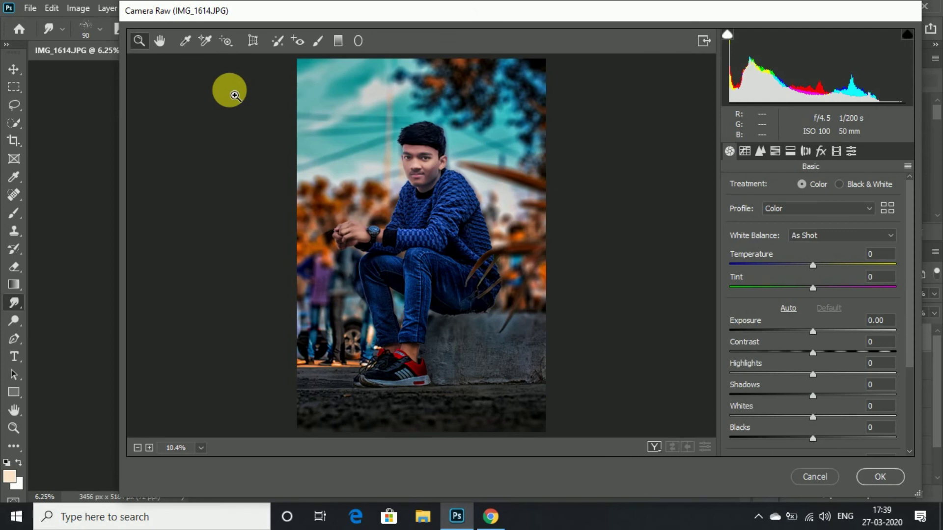
click(760, 151)
click(763, 323)
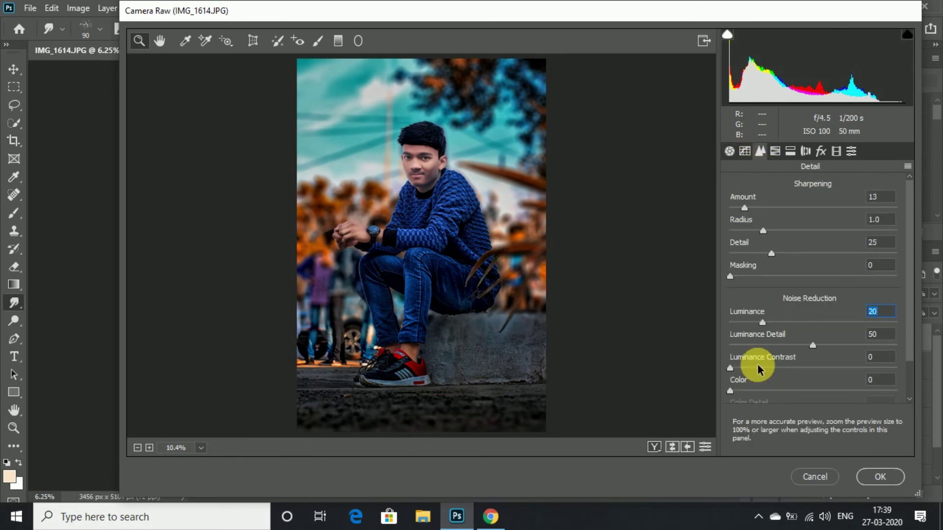
click(767, 391)
drag(813, 347, 898, 343)
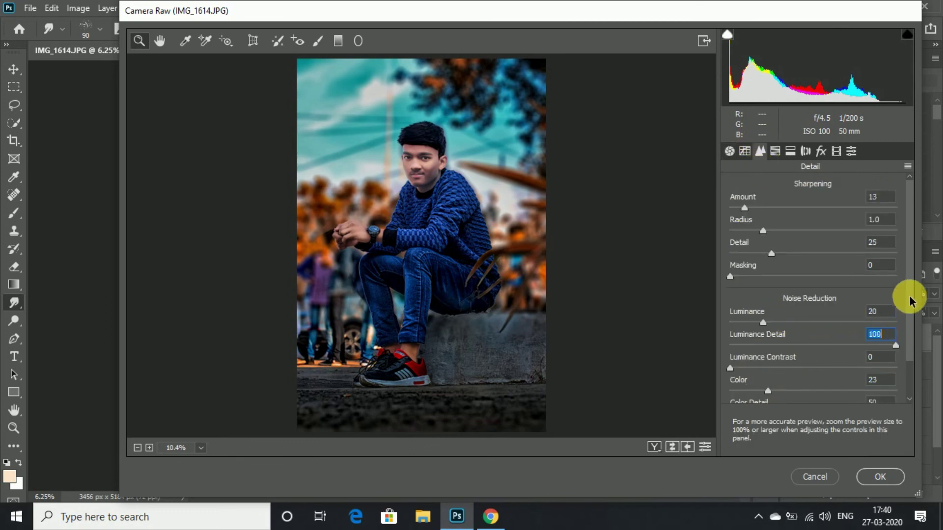
drag(908, 295, 930, 424)
drag(813, 369, 897, 368)
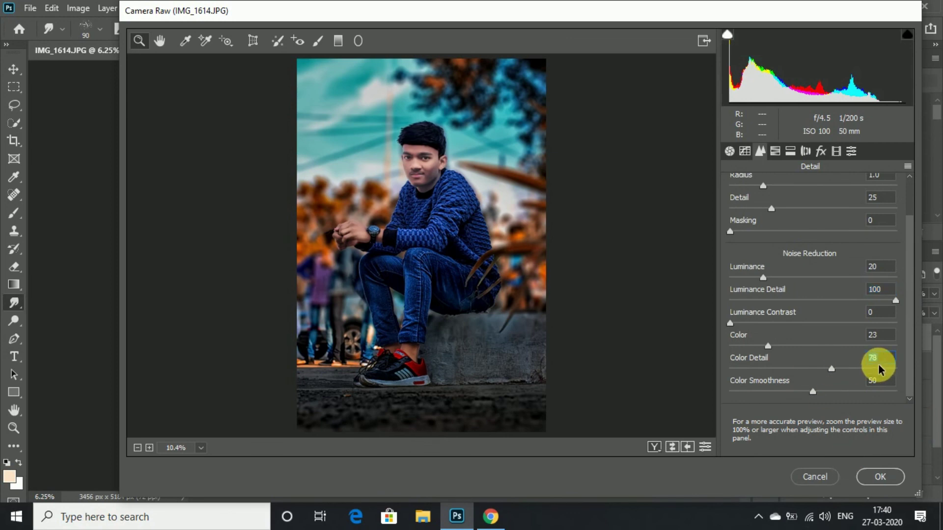
drag(812, 392, 834, 391)
text(100)
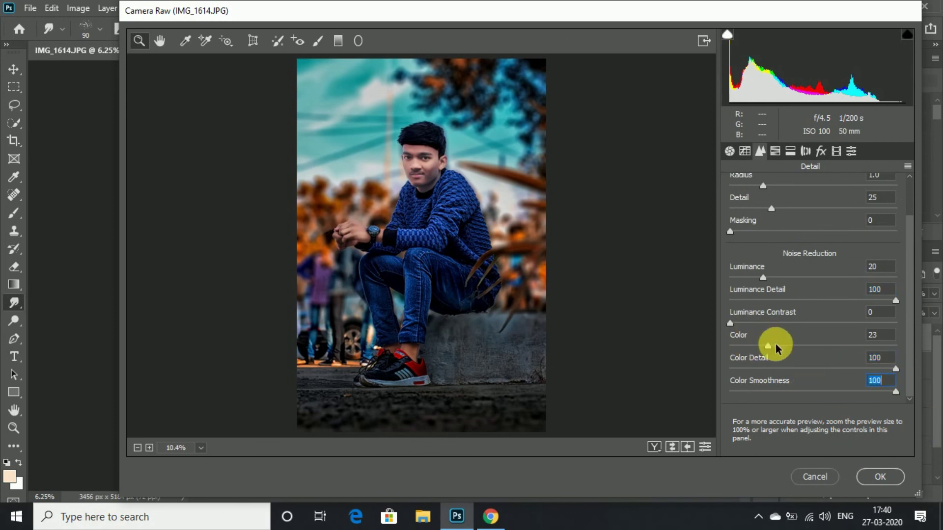
Add a -21 post-crop vignette and apply the Camera Raw filter
click(770, 345)
click(820, 151)
drag(817, 330, 797, 330)
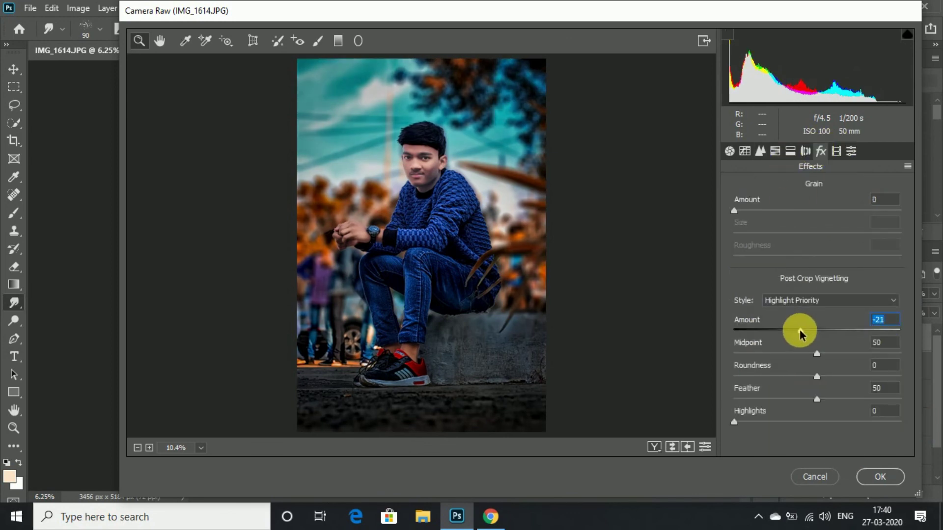
click(880, 475)
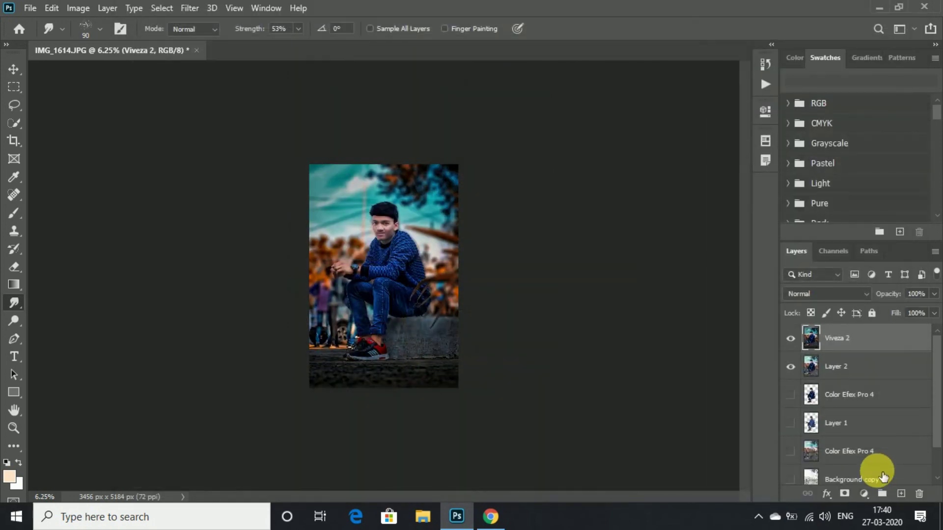
Zoom the portrait to 25% and duplicate the Viveza 2 layer
click(790, 339)
key(ctrl+plus)
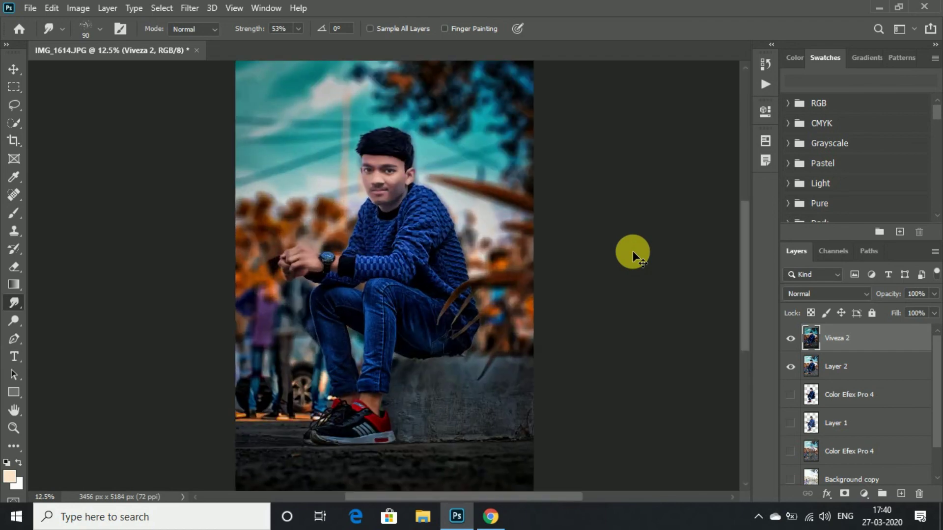
key(ctrl+plus)
key(ctrl+minus)
key(ctrl+minus)
key(ctrl+plus)
key(ctrl+plus)
key(ctrl+plus)
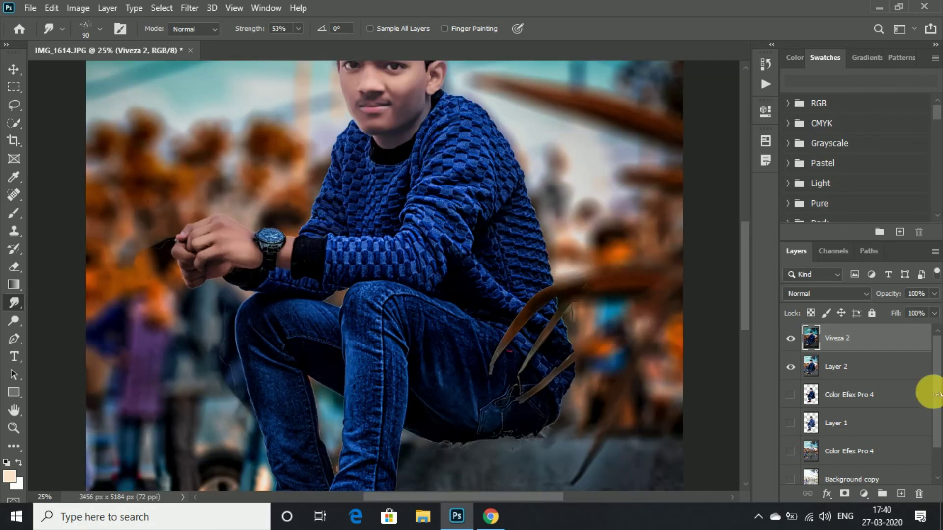
click(14, 69)
mouse_move(908, 338)
mouse_down()
mouse_move(911, 501)
mouse_move(900, 494)
mouse_up()
Apply Camera Raw to the copy with Shadows +24 and Clarity +9, then zoom out
click(190, 8)
click(219, 96)
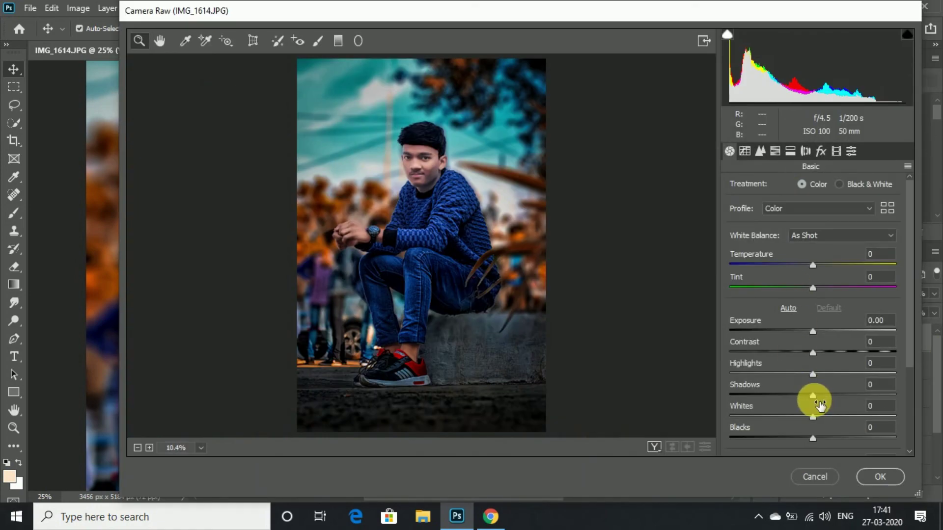
mouse_move(819, 403)
mouse_down()
mouse_move(813, 396)
mouse_move(833, 392)
mouse_up()
drag(909, 314, 908, 377)
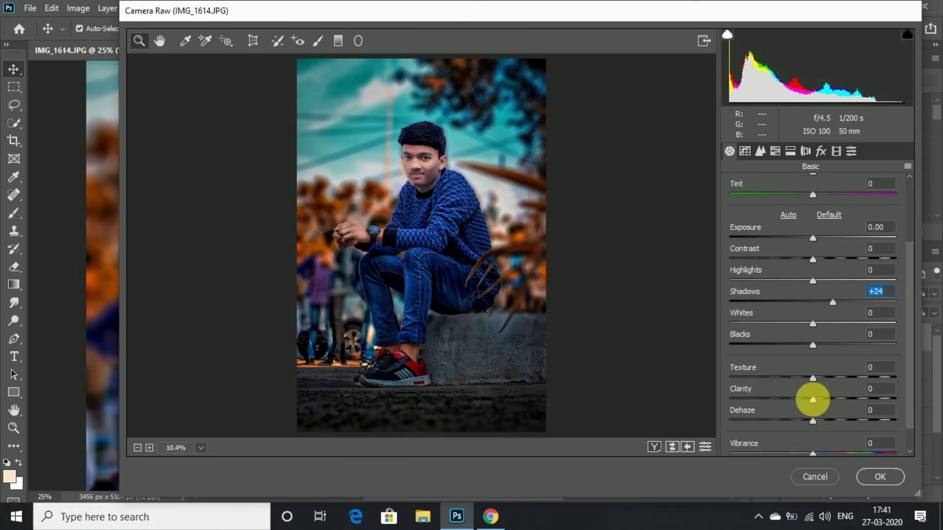
drag(813, 399, 821, 400)
click(881, 477)
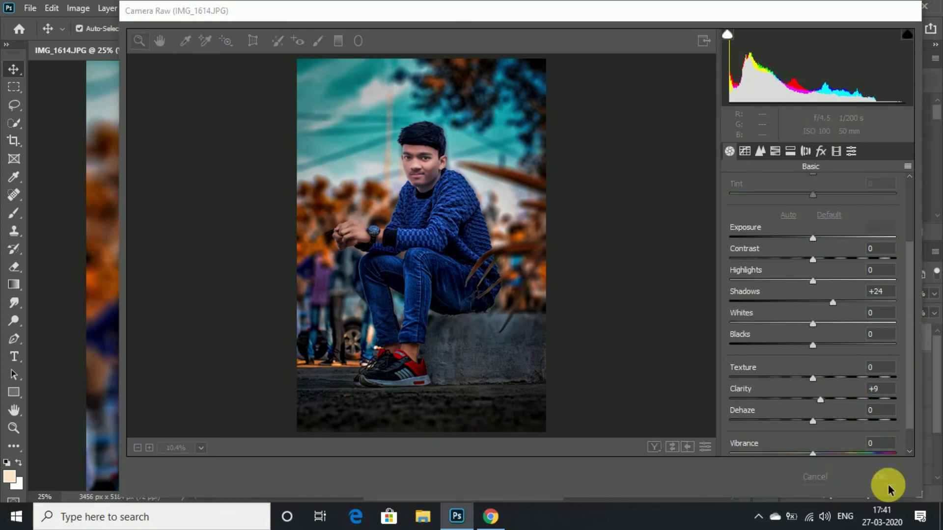
key(ctrl+minus)
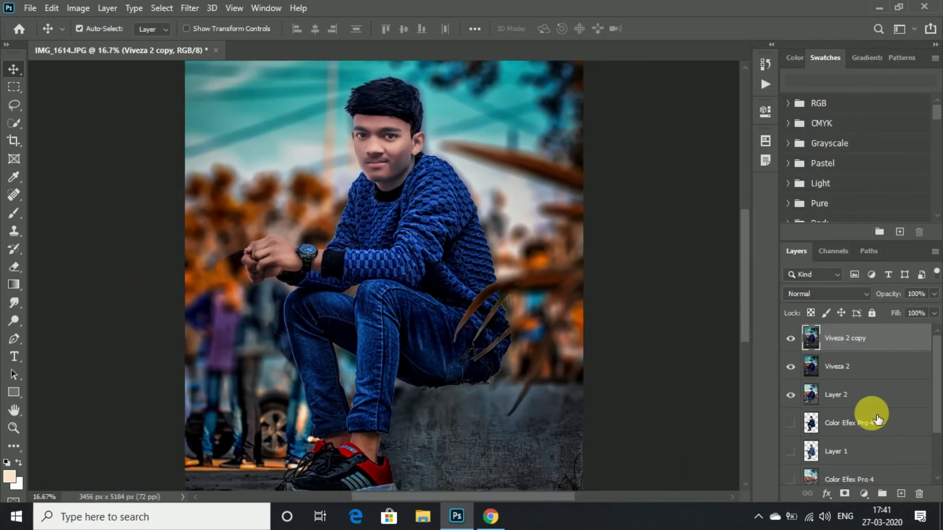
key(ctrl+minus)
Show the Viveza 2 copy layer and open Untitled-2 from D:\sdvf\editing
click(798, 345)
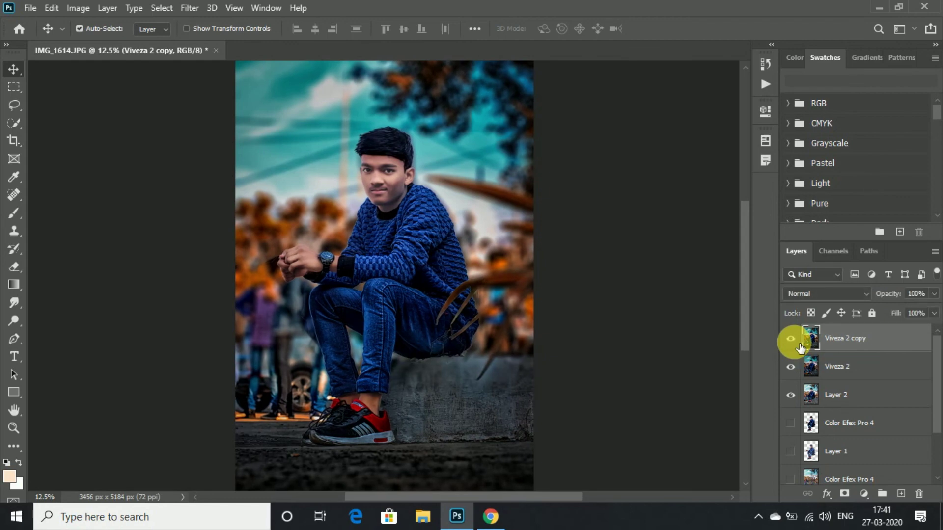
key(ctrl+minus)
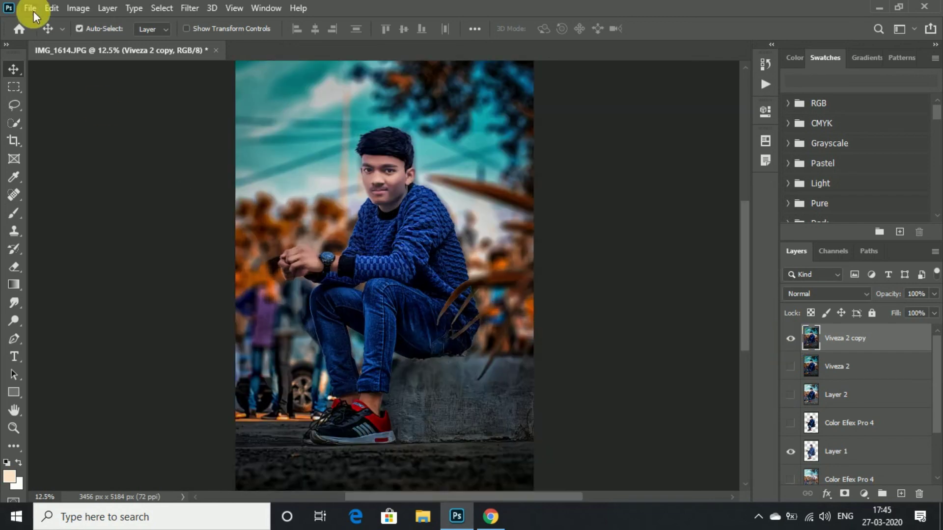
click(29, 7)
click(39, 34)
scroll(86, 217, down, 1)
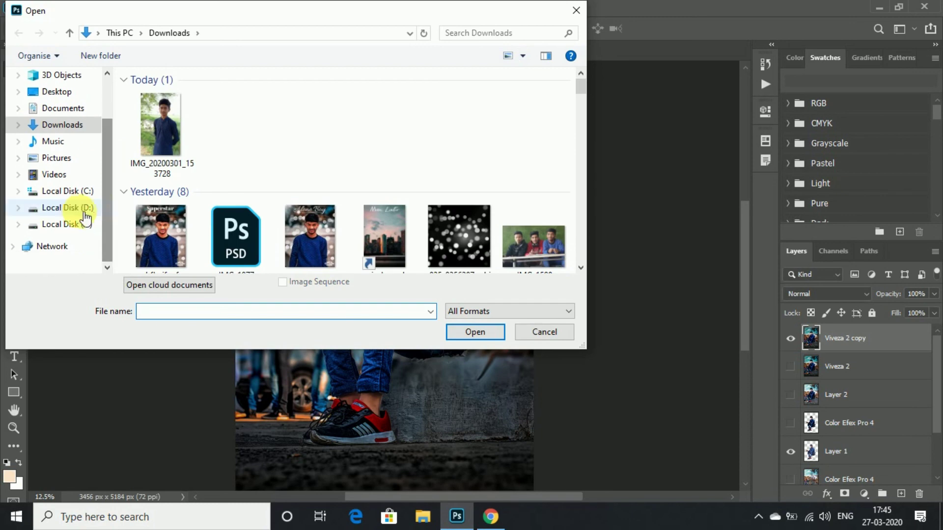
click(85, 211)
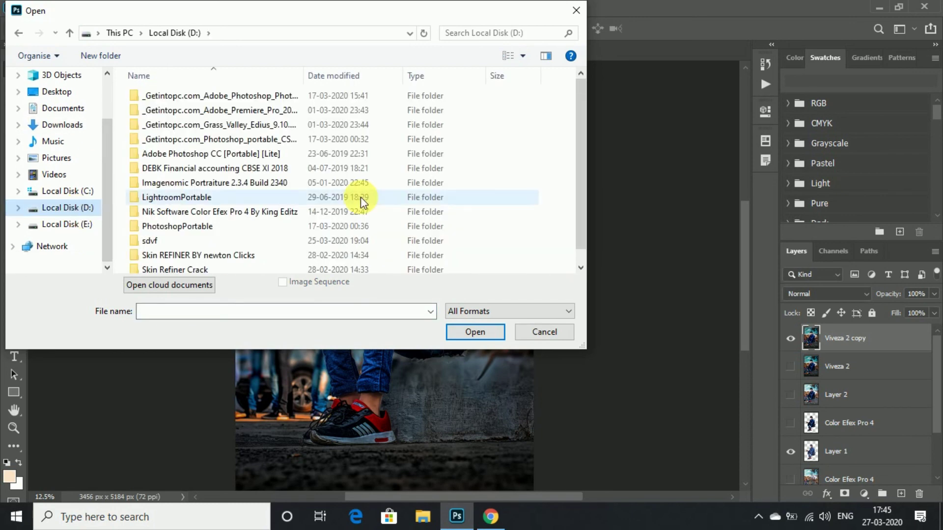
double_click(323, 240)
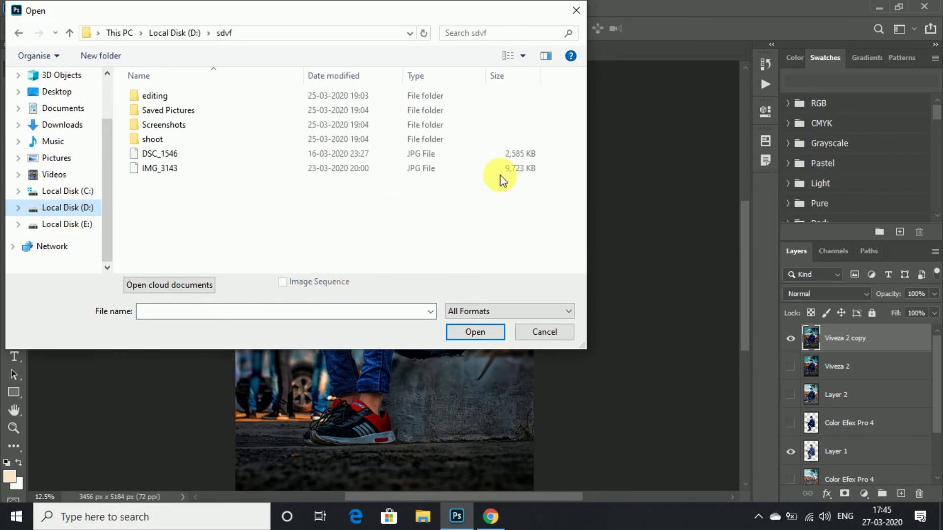
double_click(231, 97)
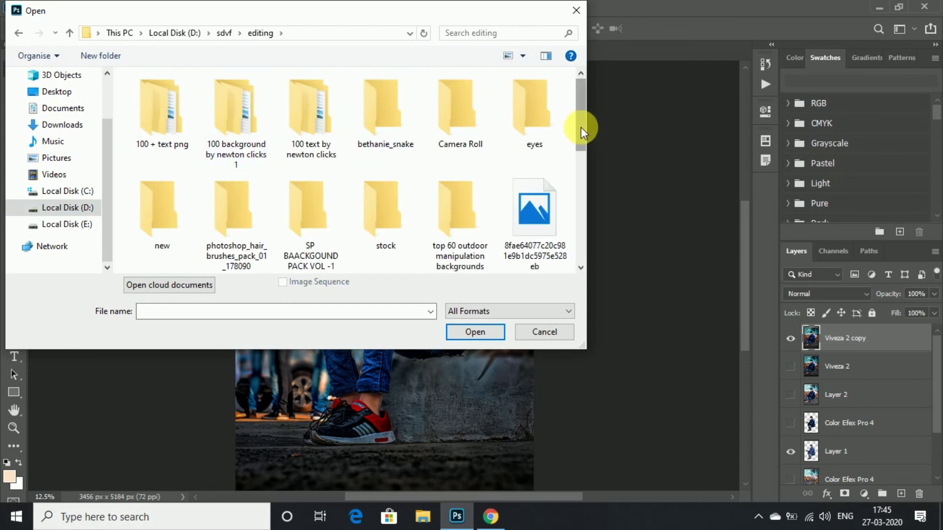
drag(581, 127, 582, 243)
click(307, 209)
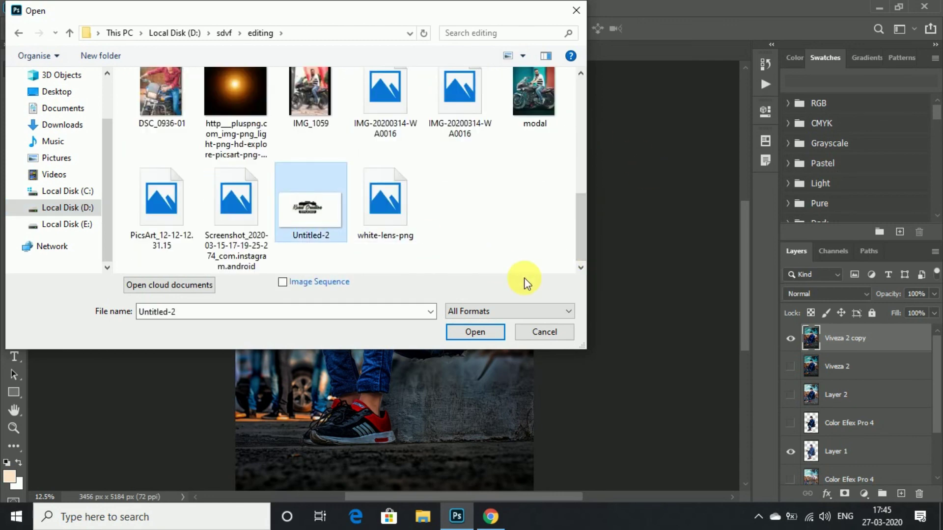
click(473, 332)
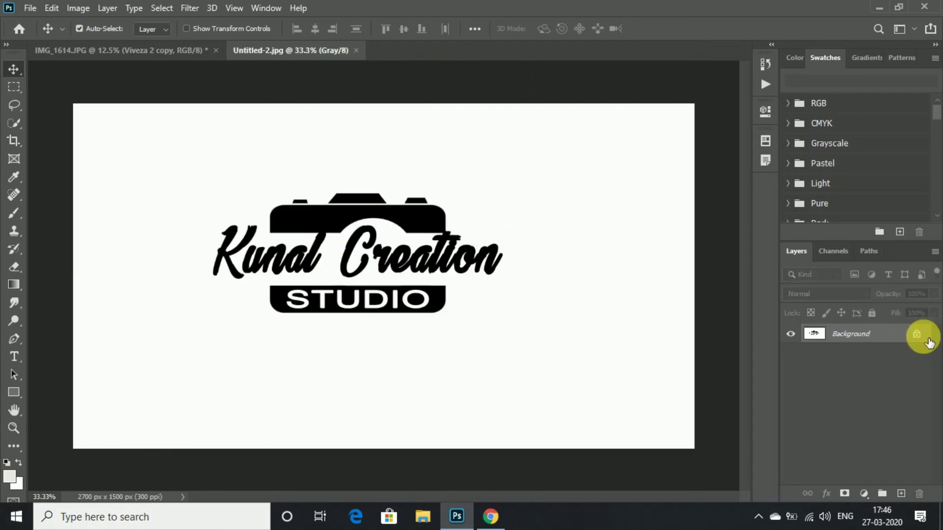
Unlock the logo layer and drag the logo box into the IMG_1614 portrait, over its centre
click(916, 333)
mouse_move(401, 290)
mouse_down()
mouse_move(141, 51)
mouse_move(277, 169)
mouse_up()
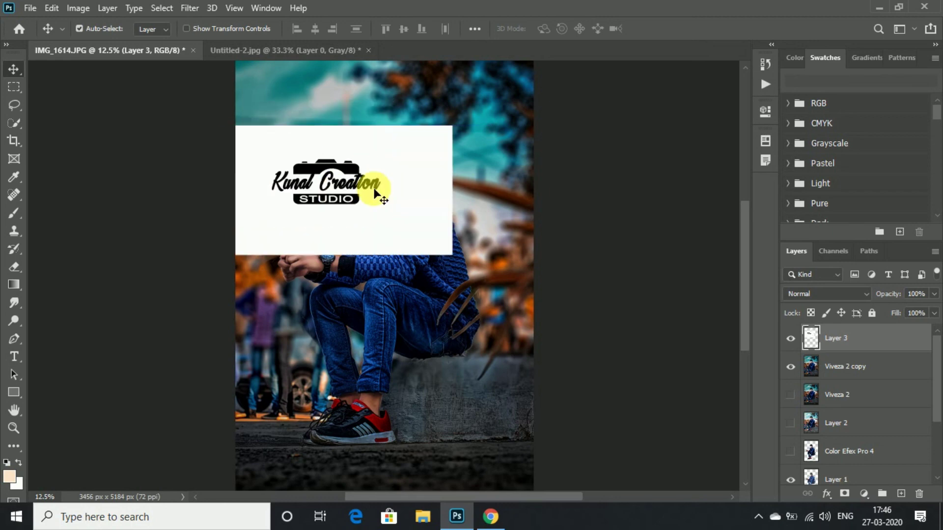
drag(376, 193, 413, 271)
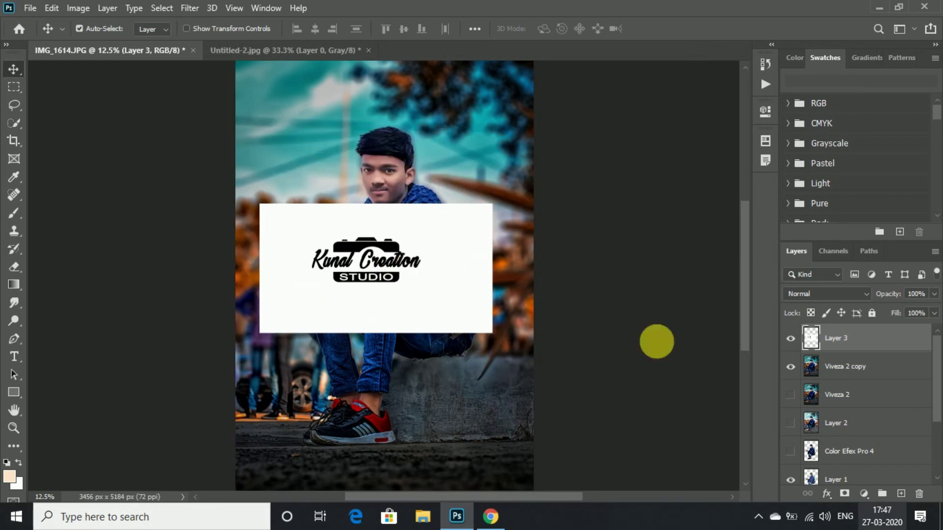
Add an Invert adjustment layer clipped to the logo's Layer 3
click(863, 494)
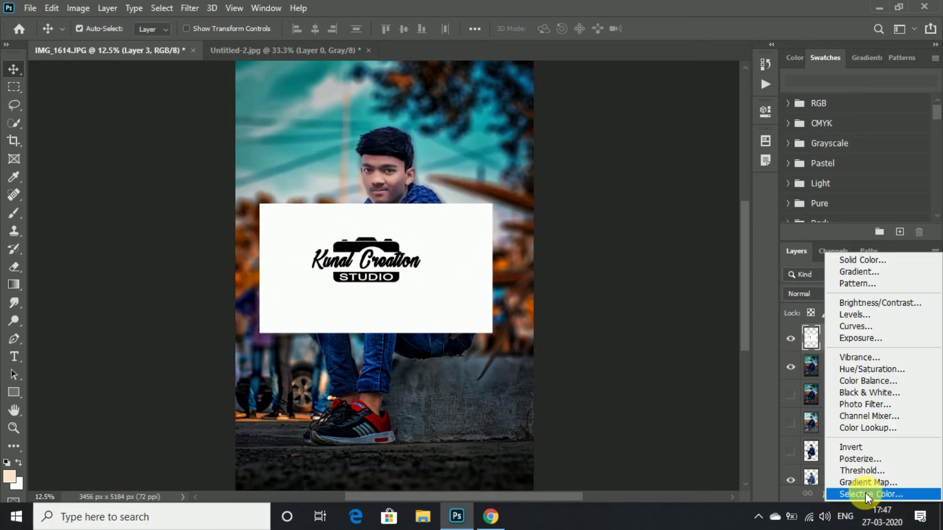
key(Escape)
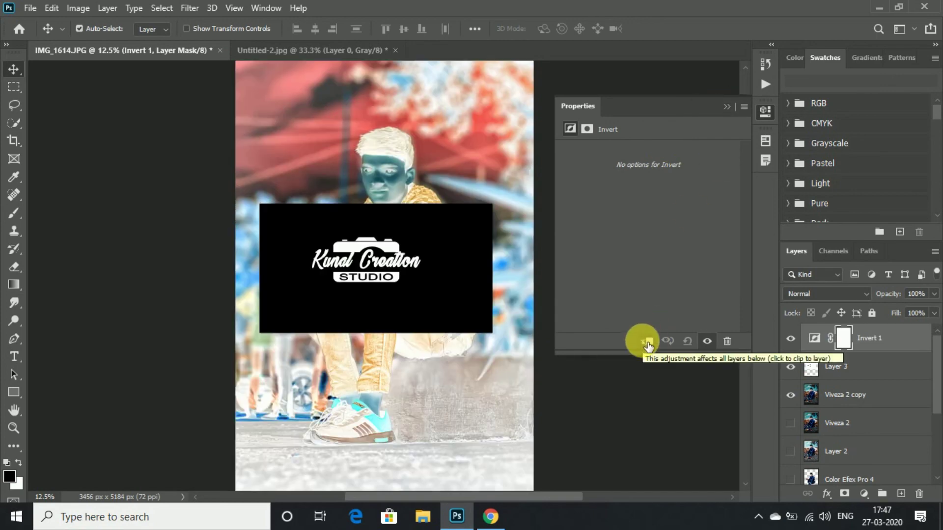
click(646, 344)
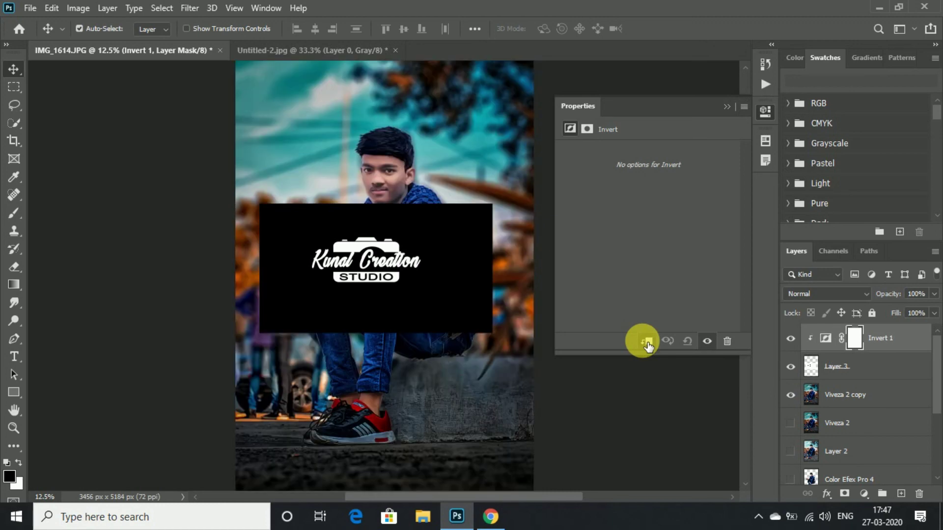
click(726, 107)
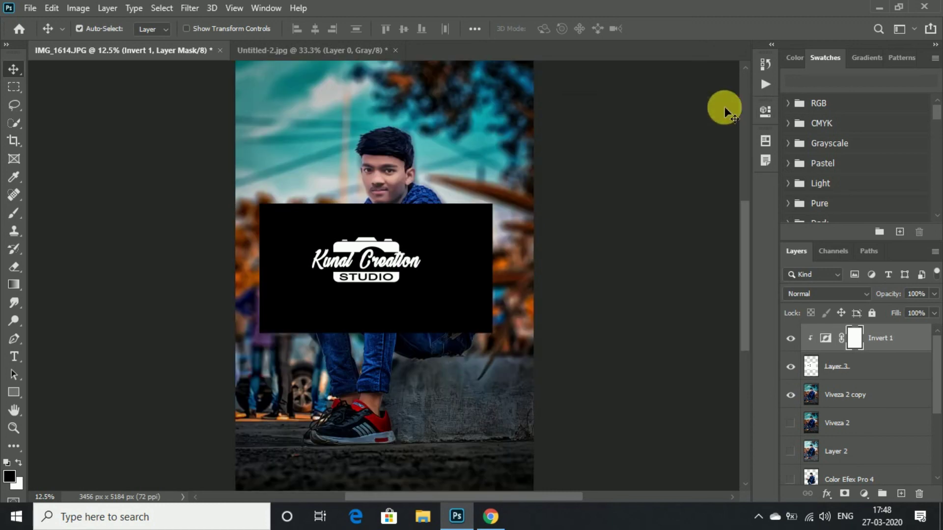
Set Layer 3 to Screen blend mode and move the logo near the portrait's top
click(839, 366)
click(862, 294)
click(828, 274)
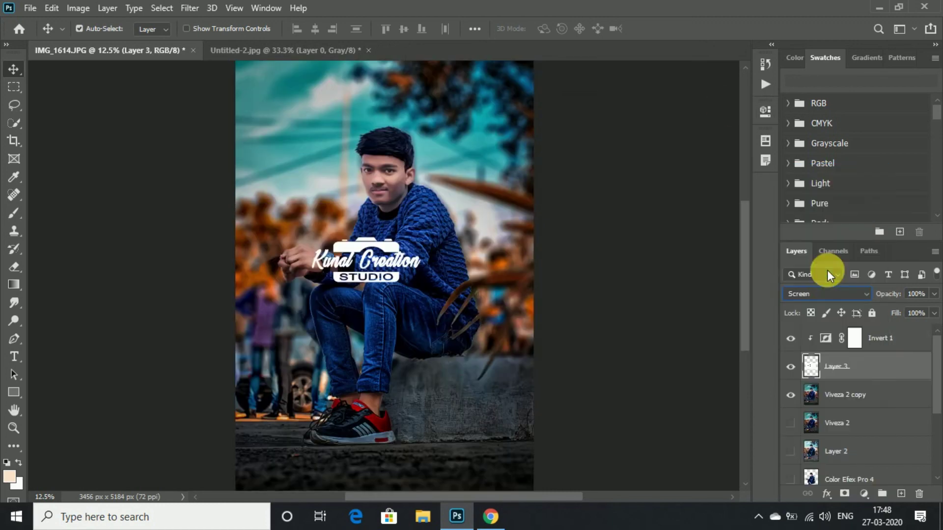
drag(387, 262, 452, 434)
key(ctrl+minus)
drag(444, 378, 445, 143)
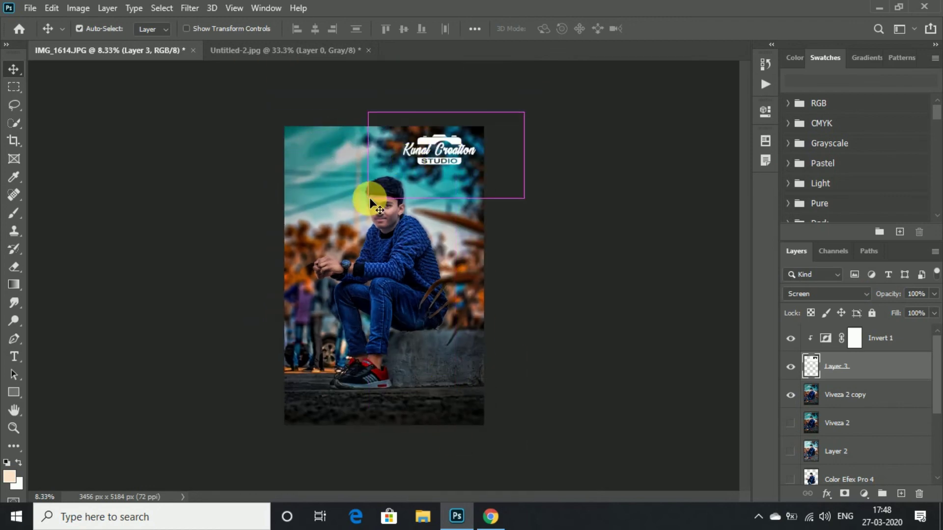
Scale the logo down to about 70% with Free Transform and nudge it into the top-right corner
key(ctrl+t)
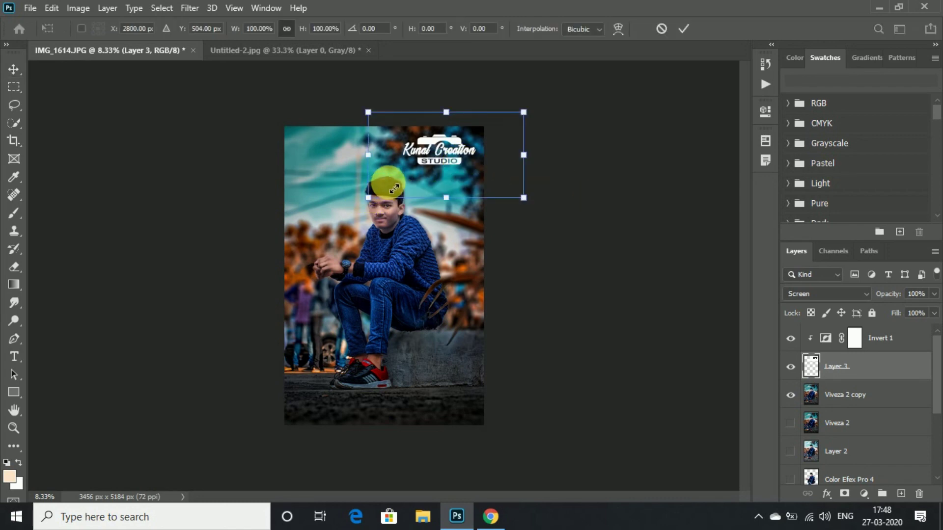
drag(393, 189, 480, 151)
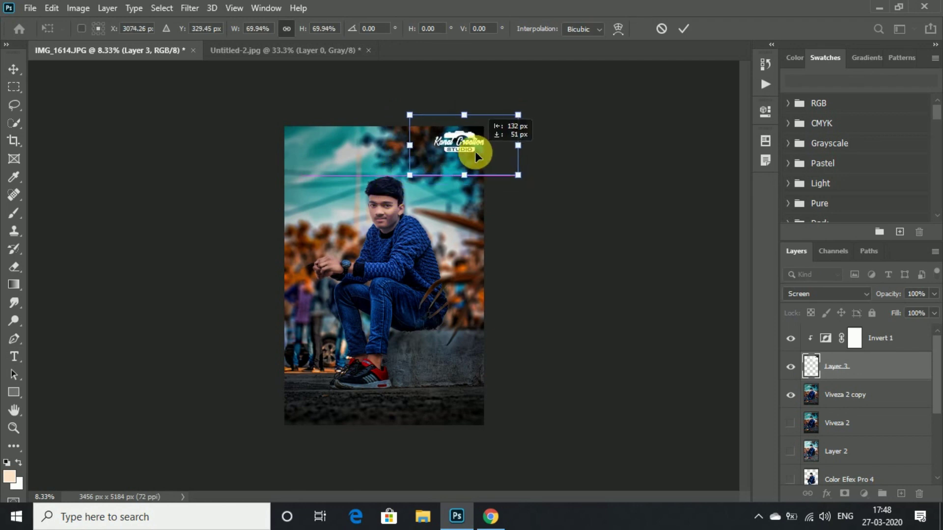
key(Return)
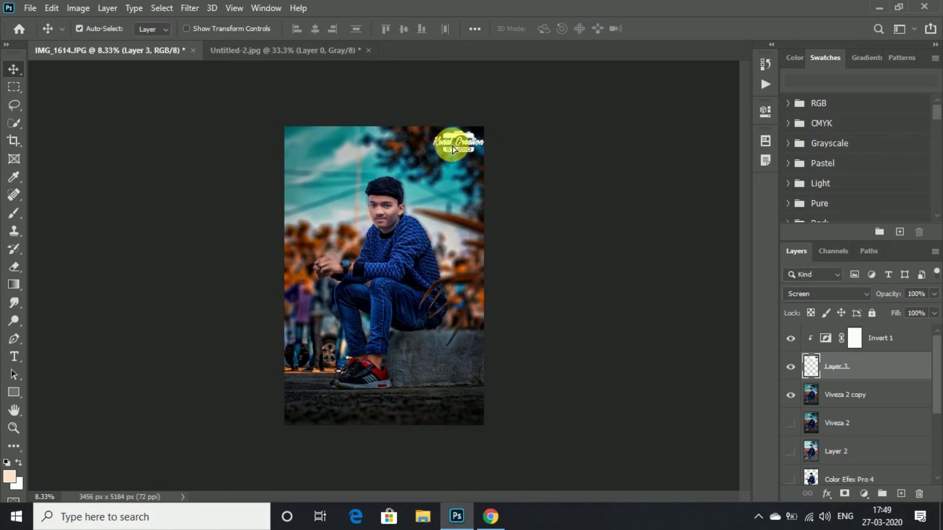
drag(440, 146, 422, 143)
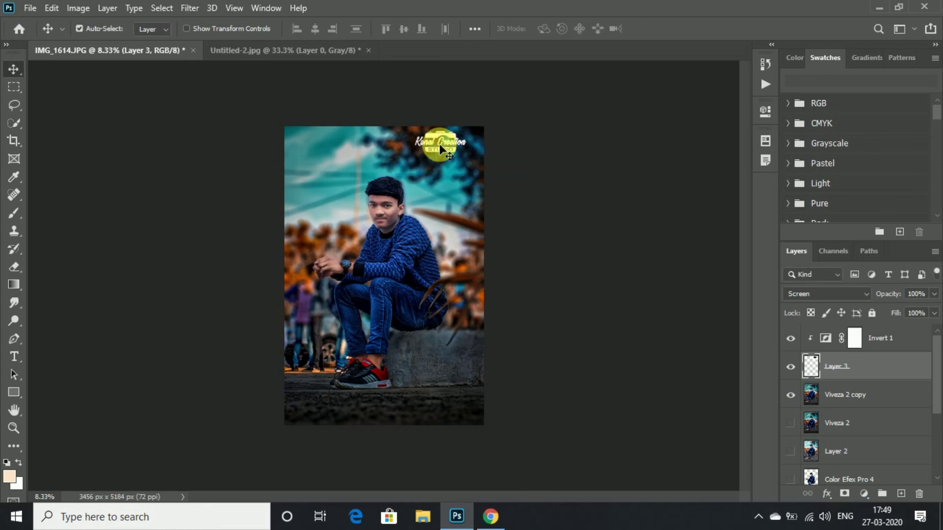
drag(439, 144, 451, 143)
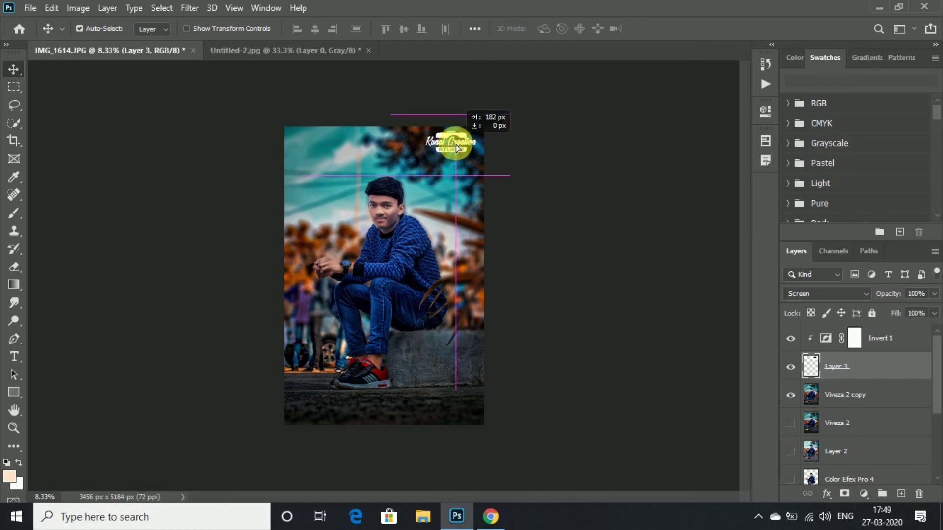
Save the portrait as a Photoshop PSD under the new file name 'kk'
click(30, 9)
click(62, 160)
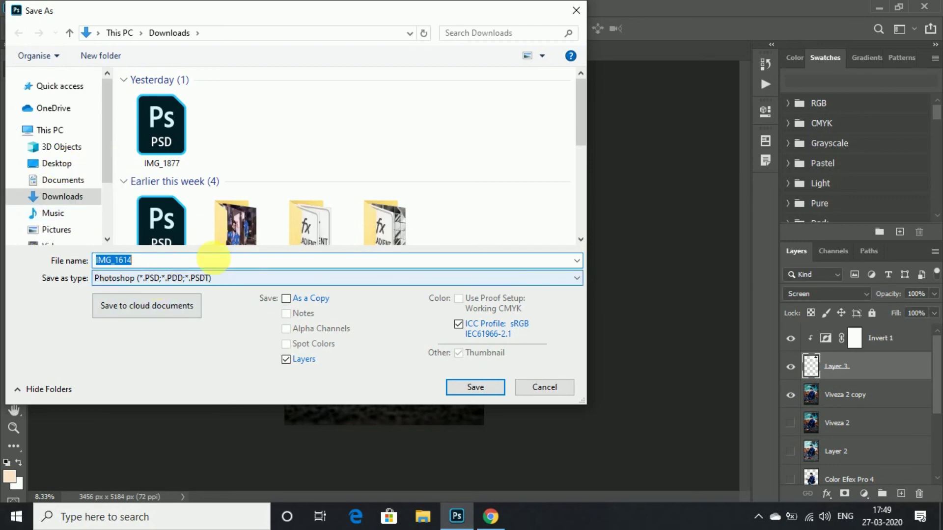
text(kk)
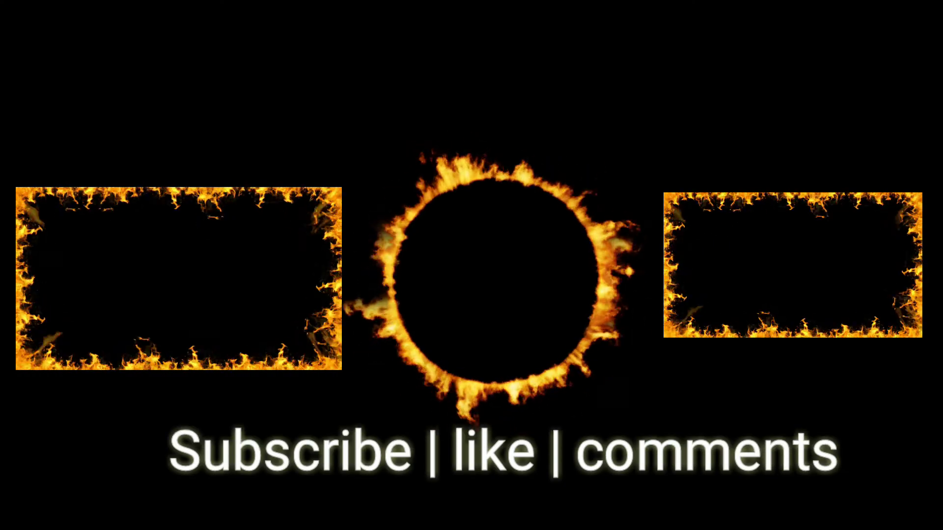